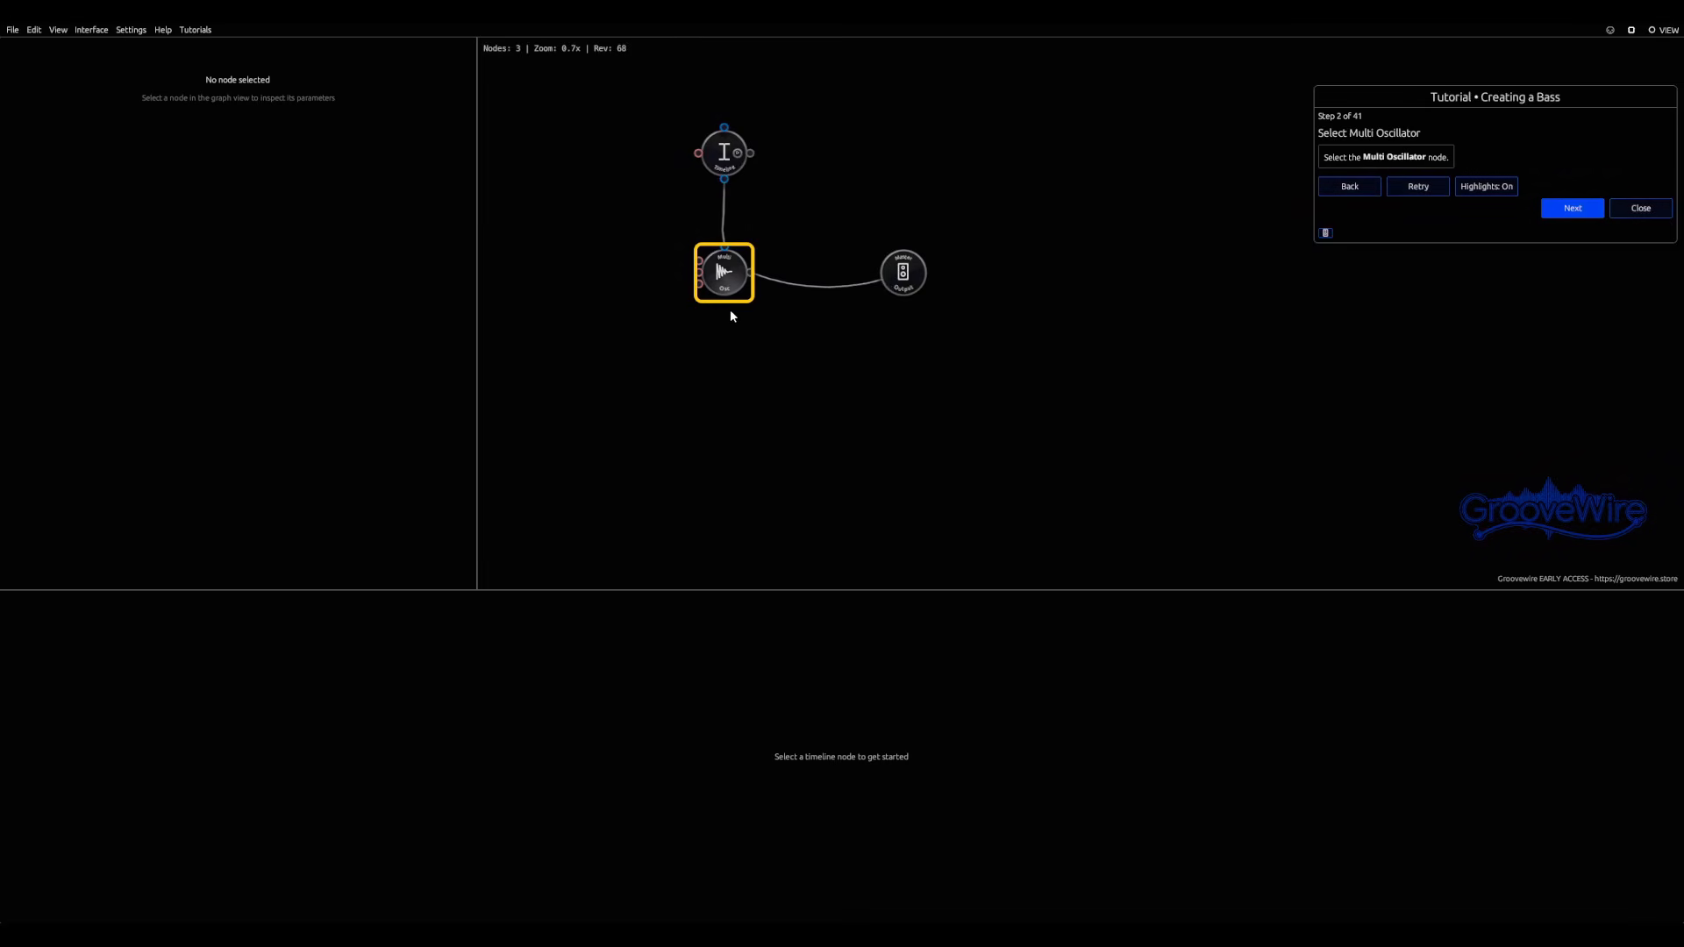
Step: Select the Multi Oscillator node and play the timeline to hear its notes
left_click(723, 273)
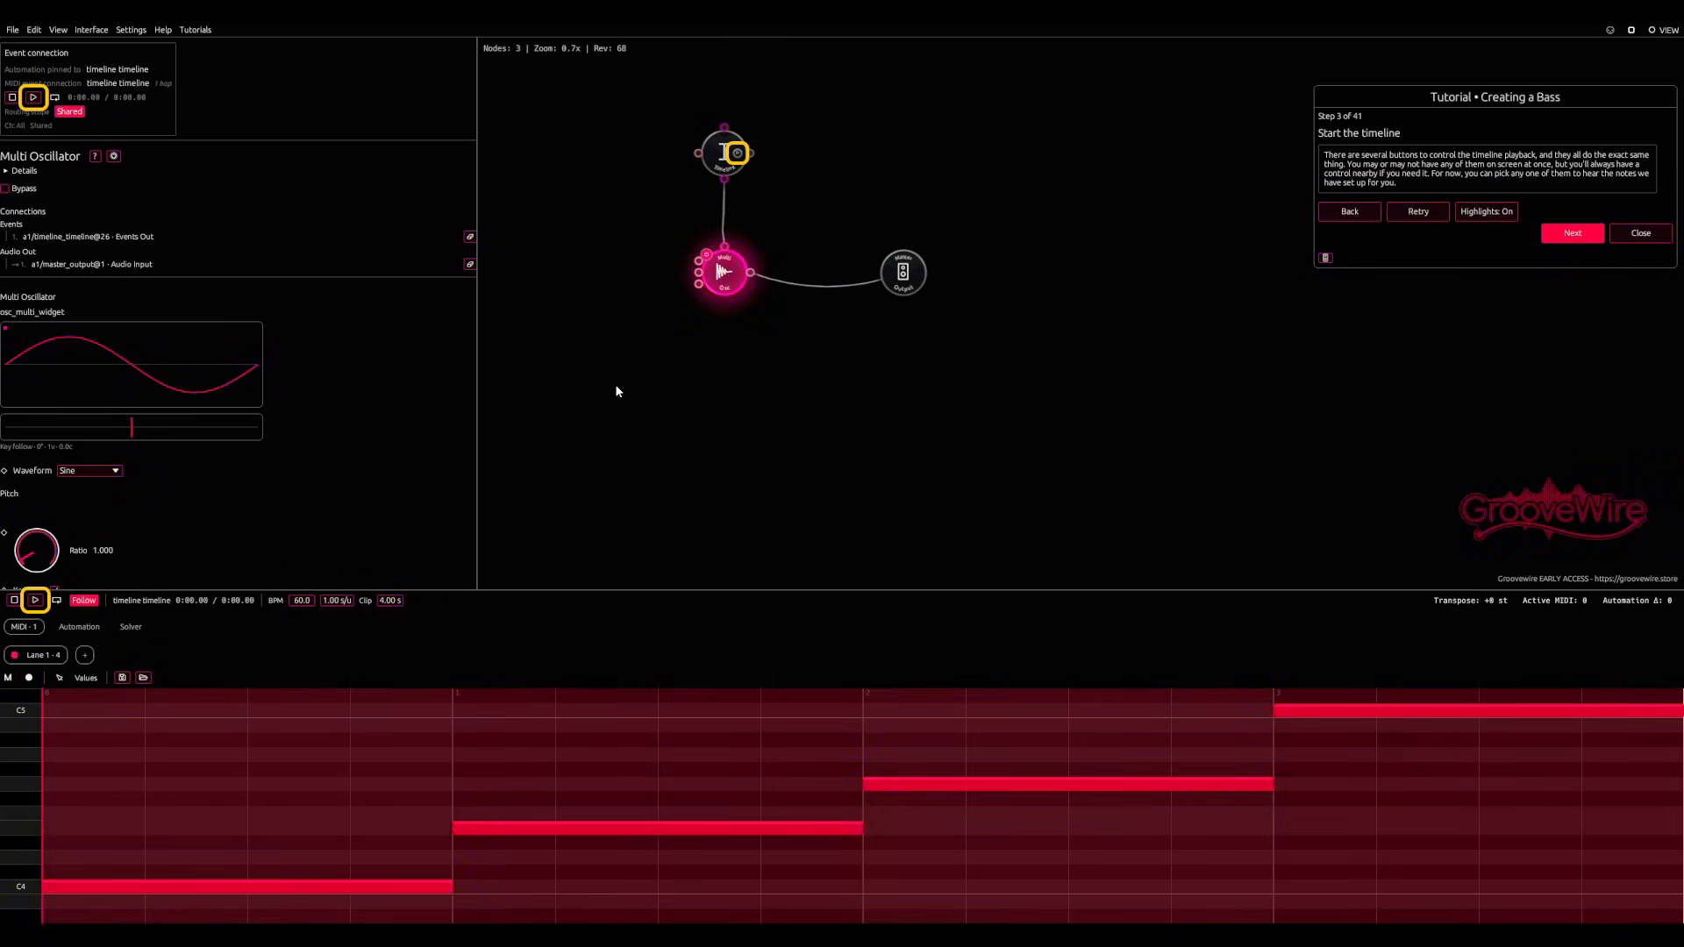
scroll(627, 292, "up", 5)
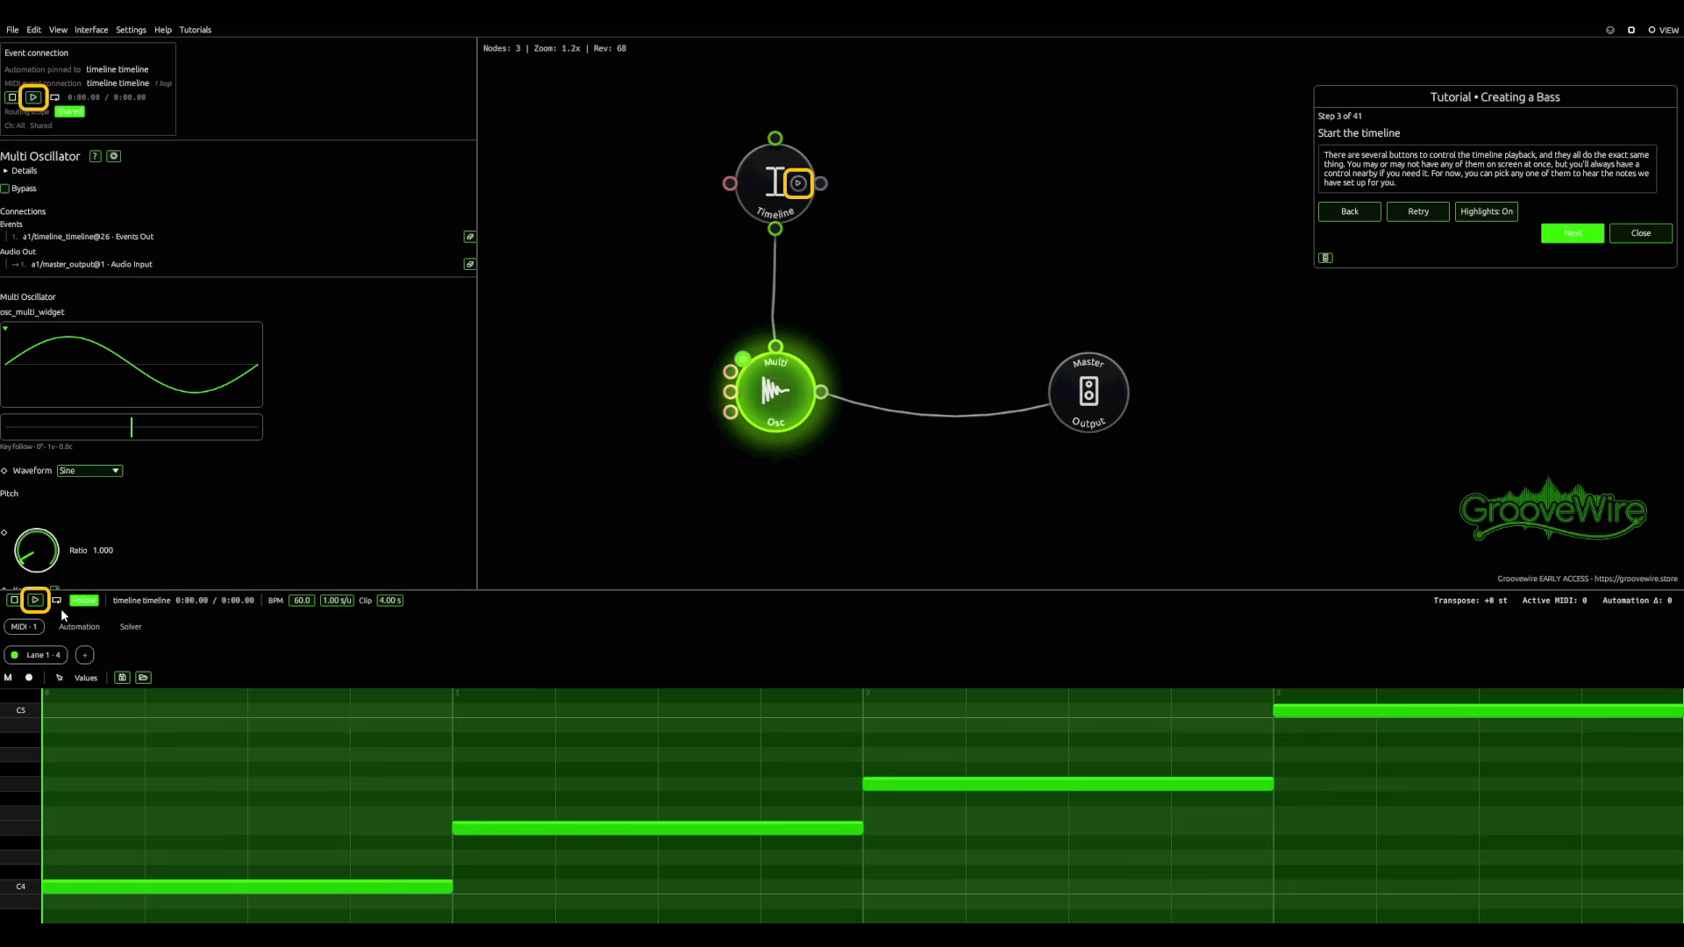
left_click(35, 600)
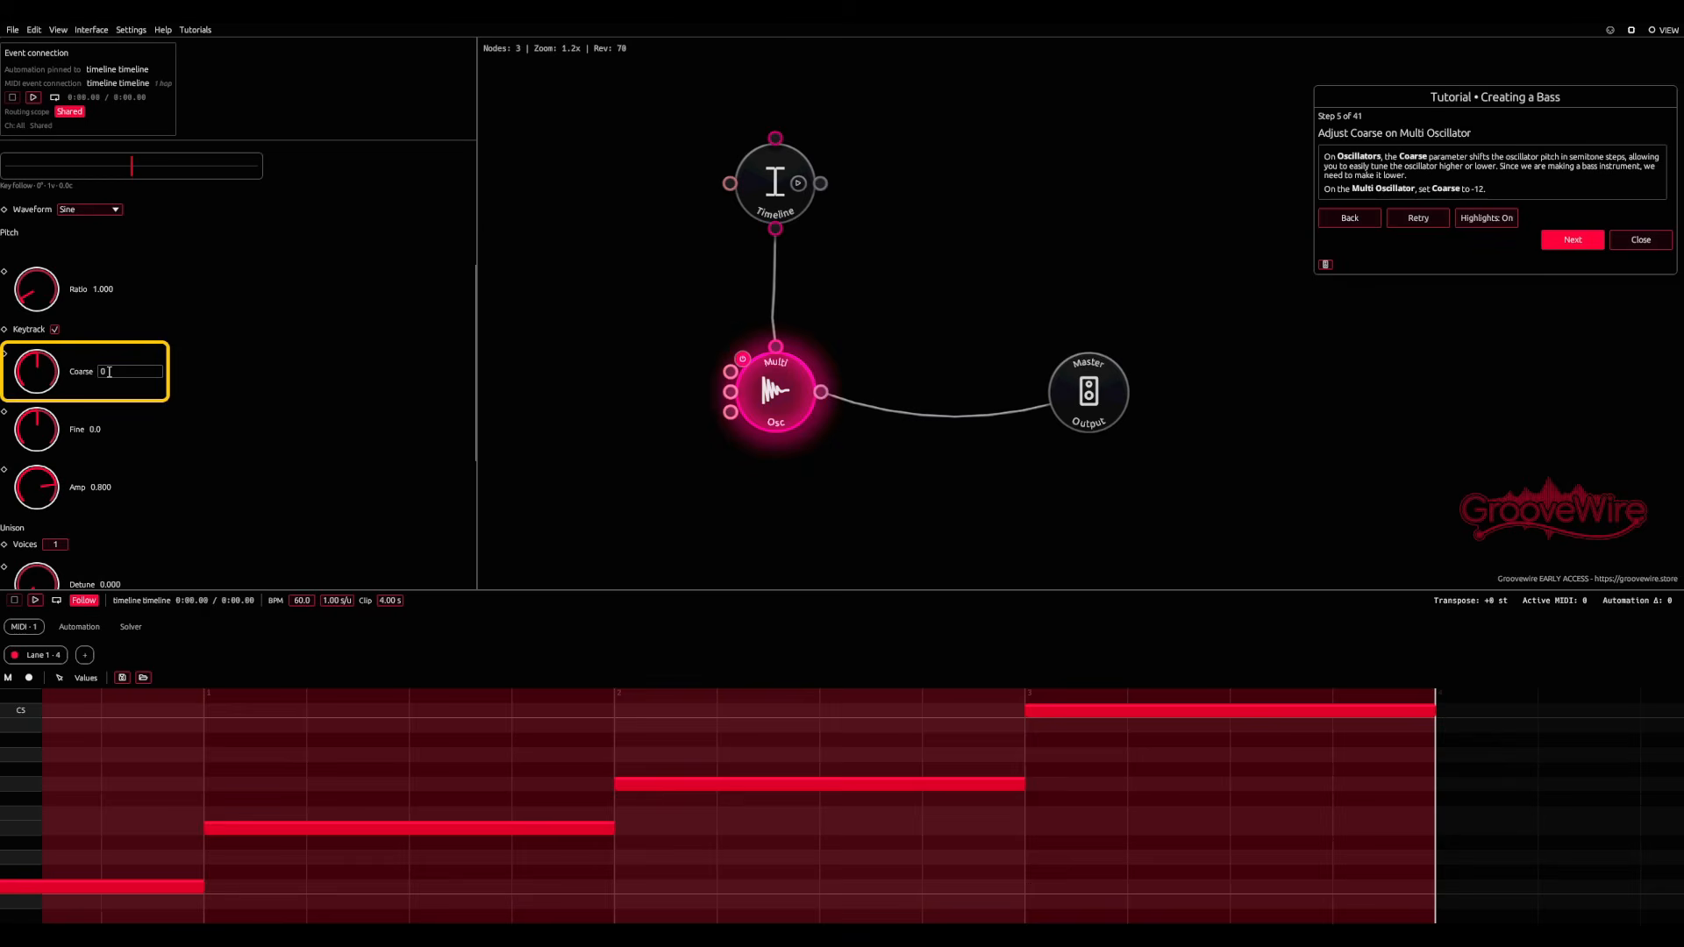
Step: Set the Multi Oscillator's Coarse pitch to -12
key("BackSpace")
type("-1")
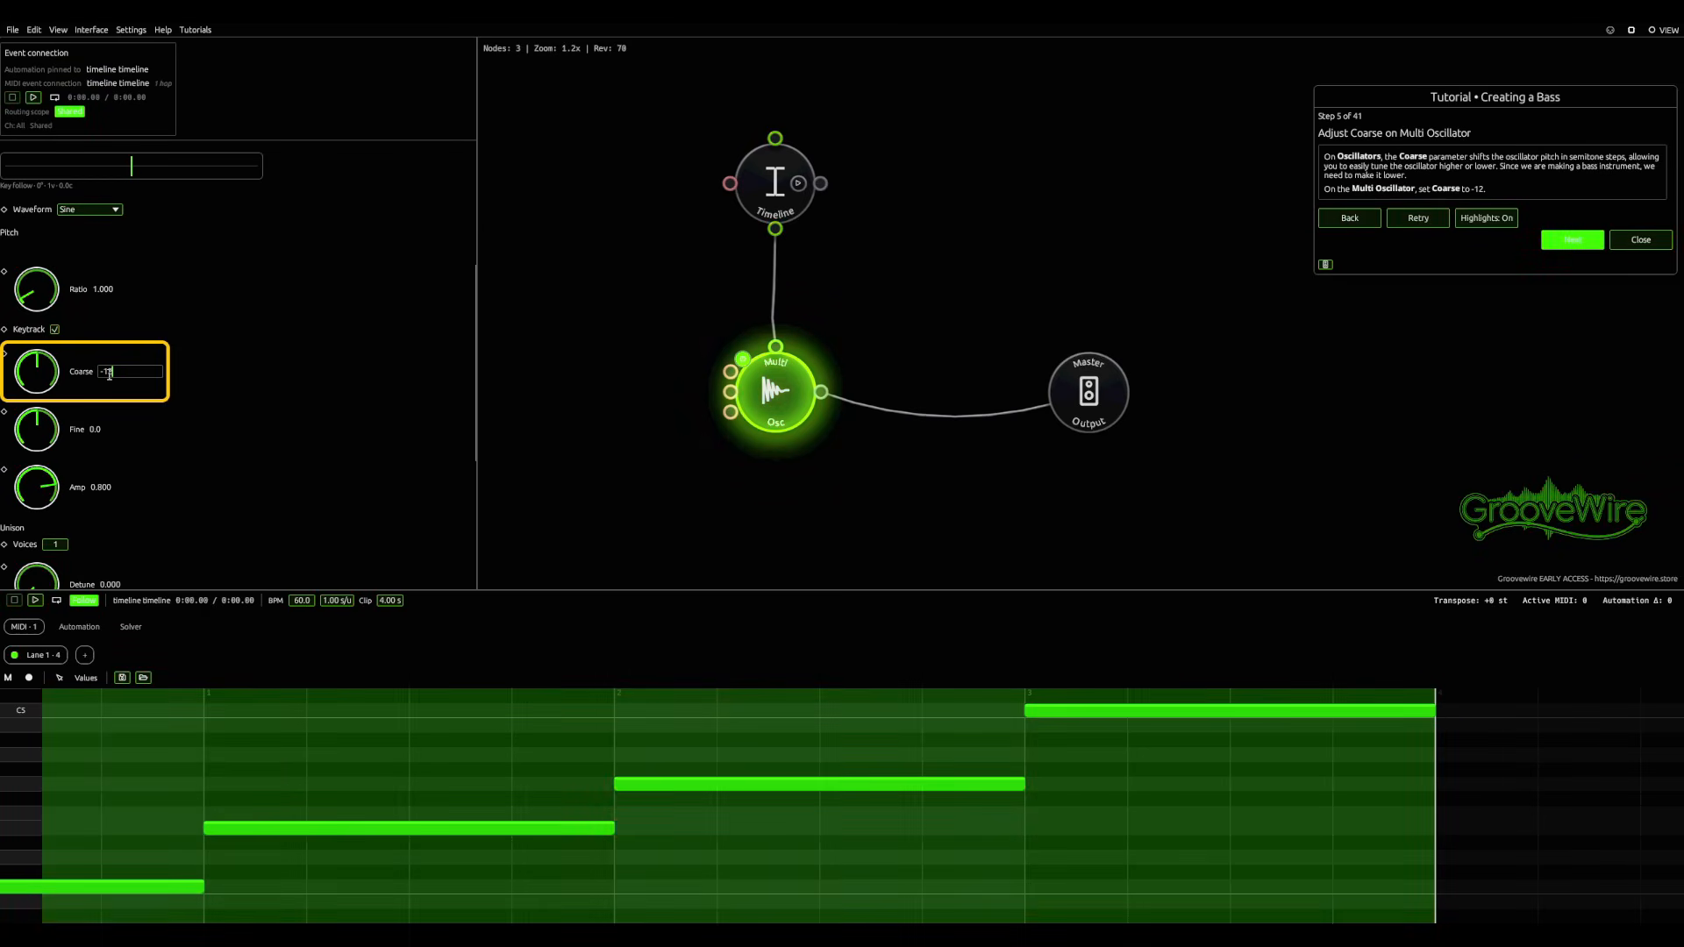
type("2")
key("Return")
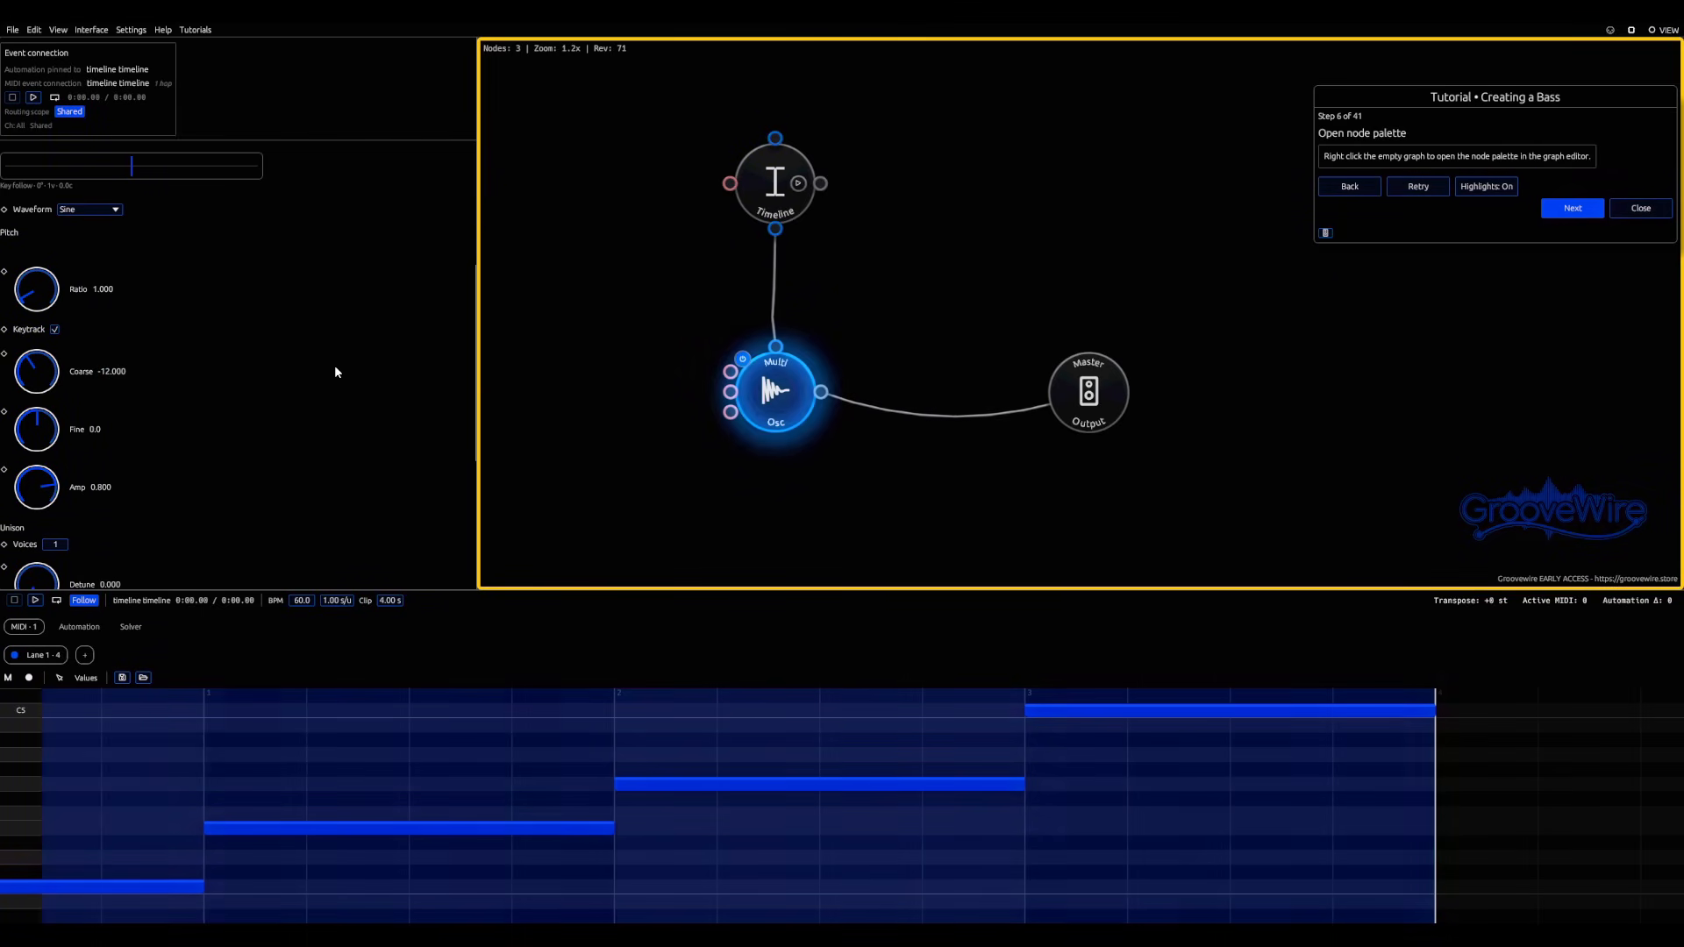
Step: Add a Lowpass filter node to the empty graph area beside the Timeline node
right_click(996, 182)
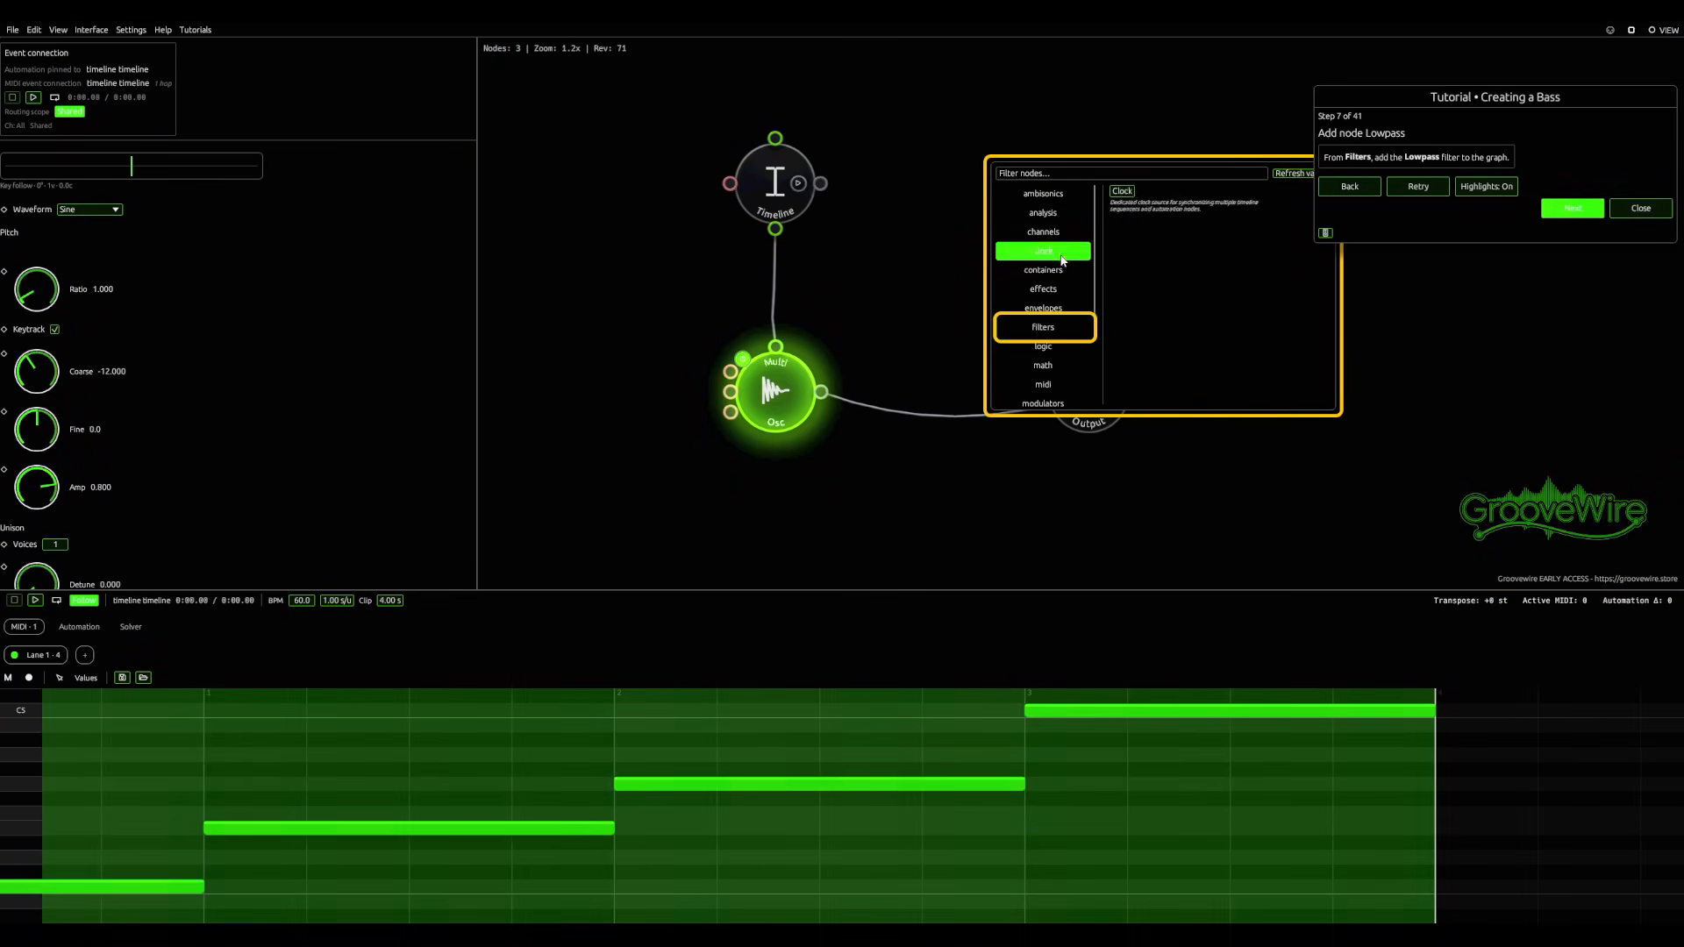
left_click(1075, 329)
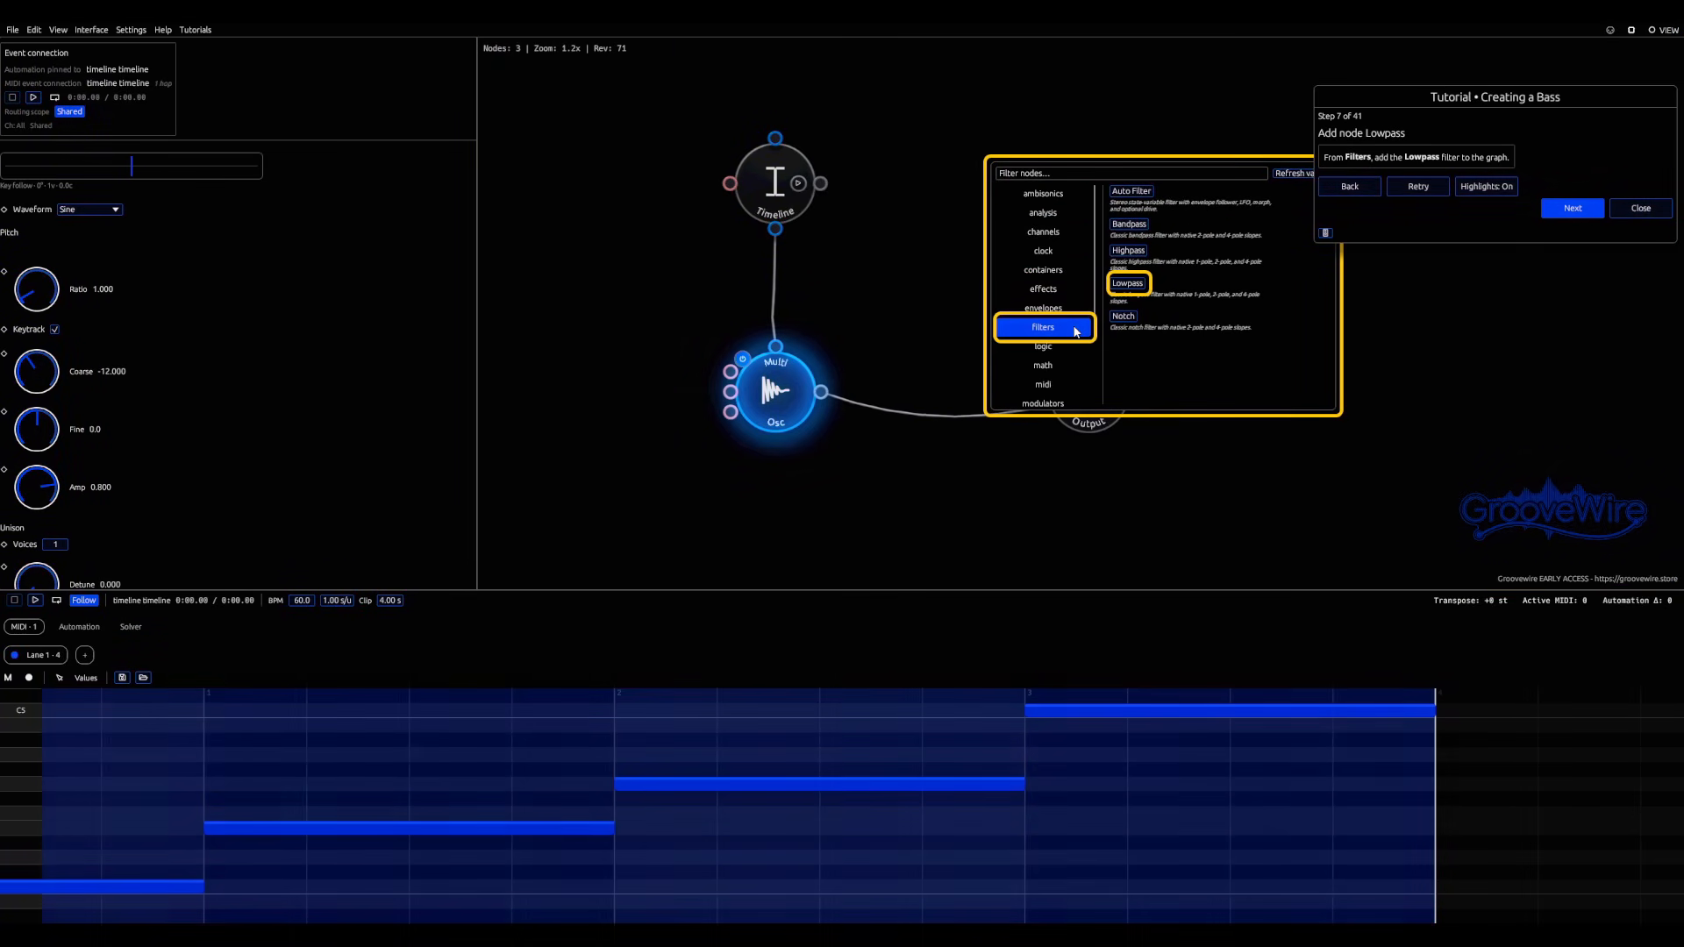
left_click(1132, 285)
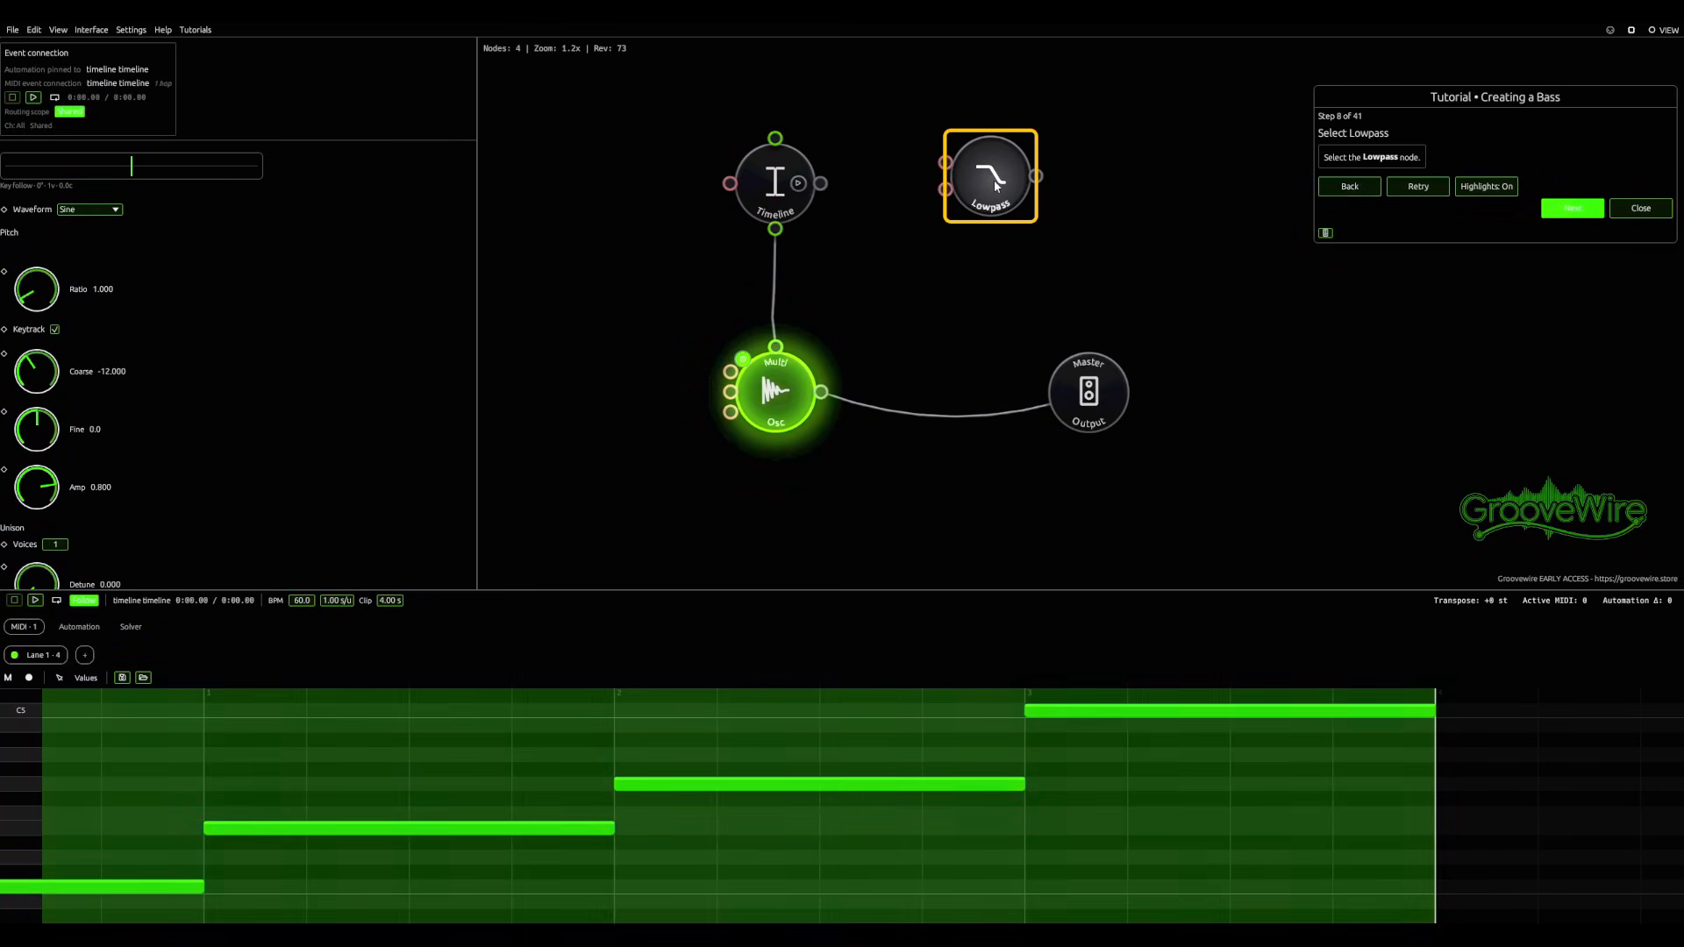
Step: Set the Lowpass node's Cutoff to 250 and insert it into the connection between Multi Oscillator and Master Output
left_click(993, 181)
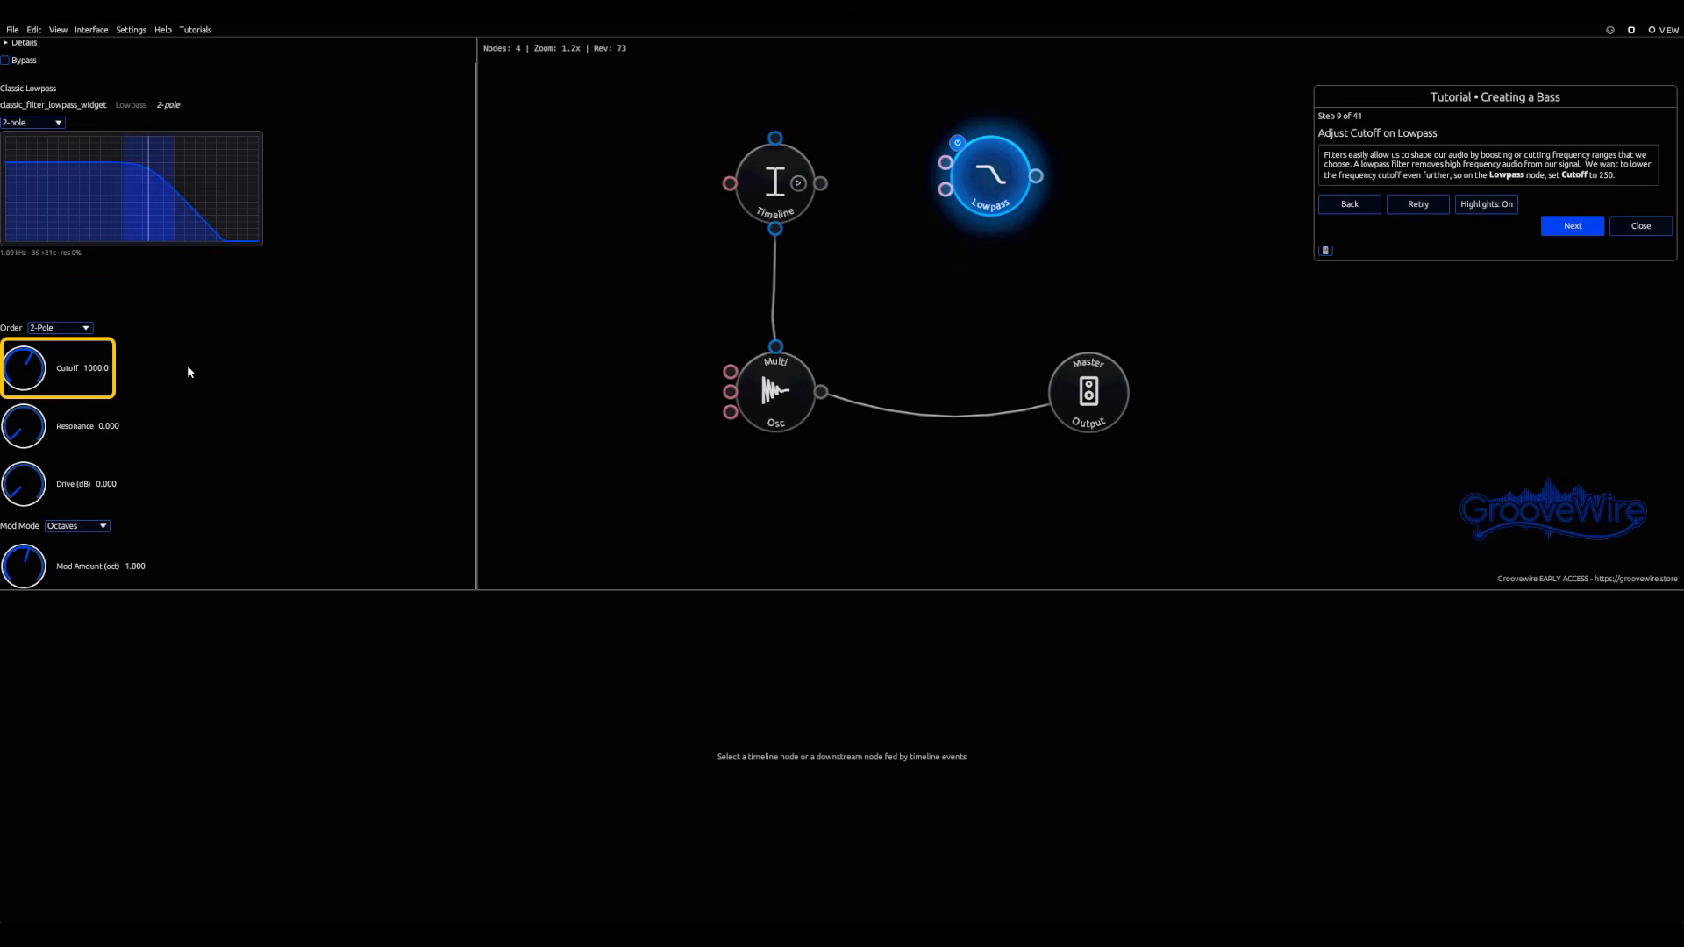
left_click(98, 368)
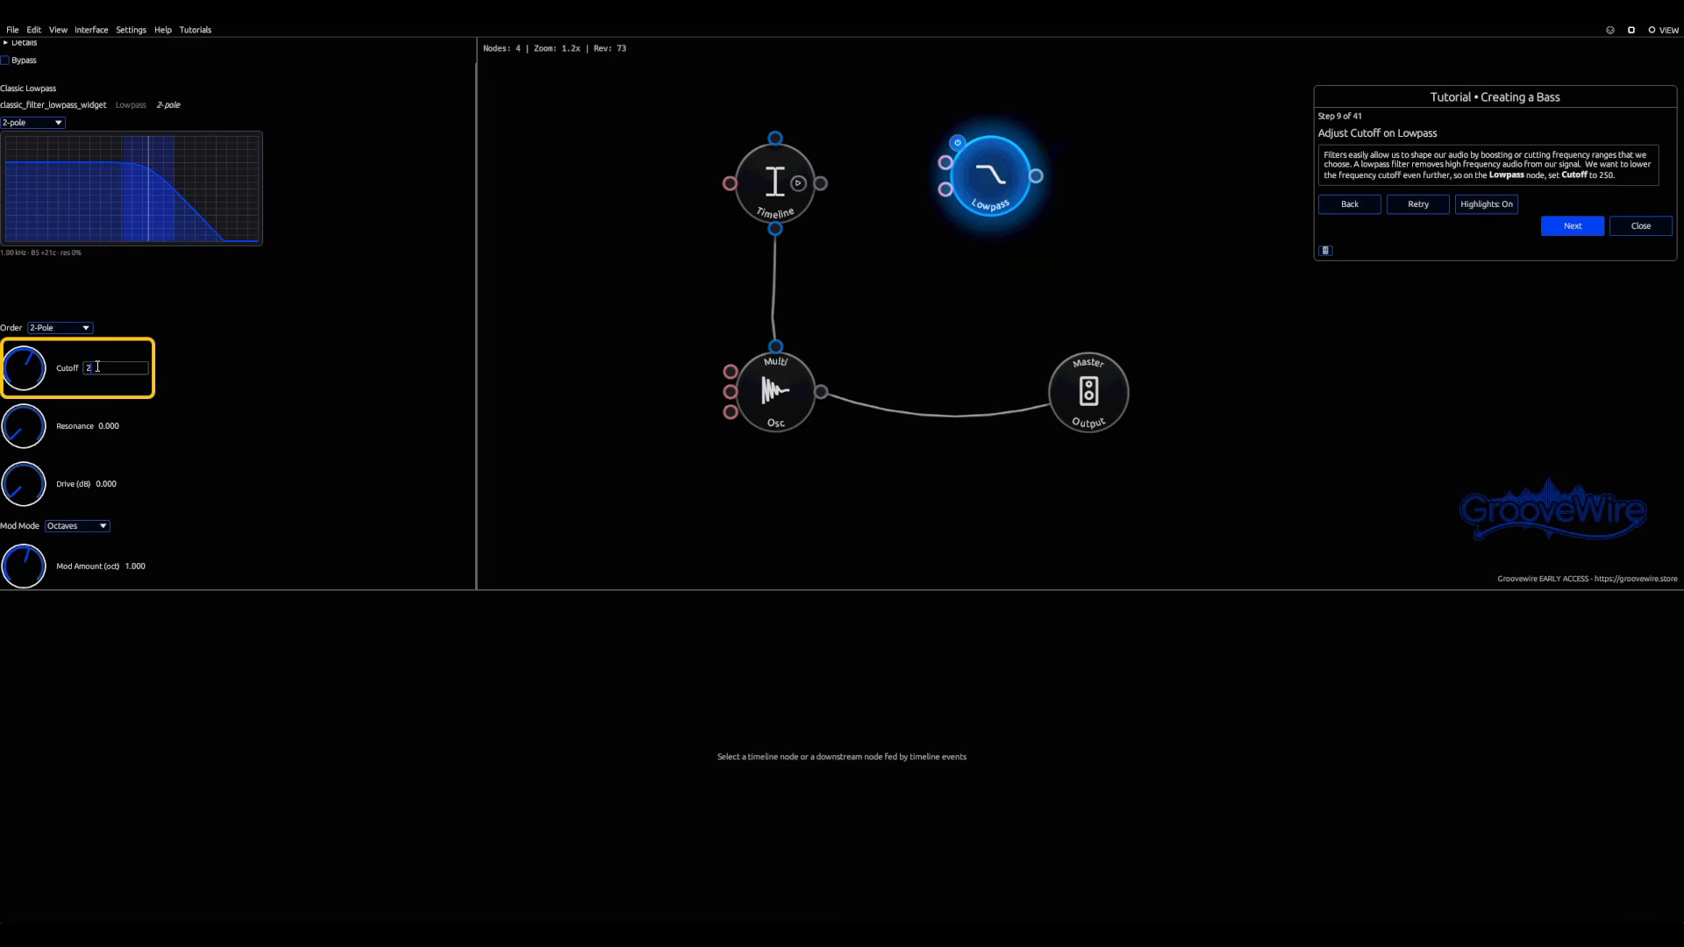
type("250")
key("Return")
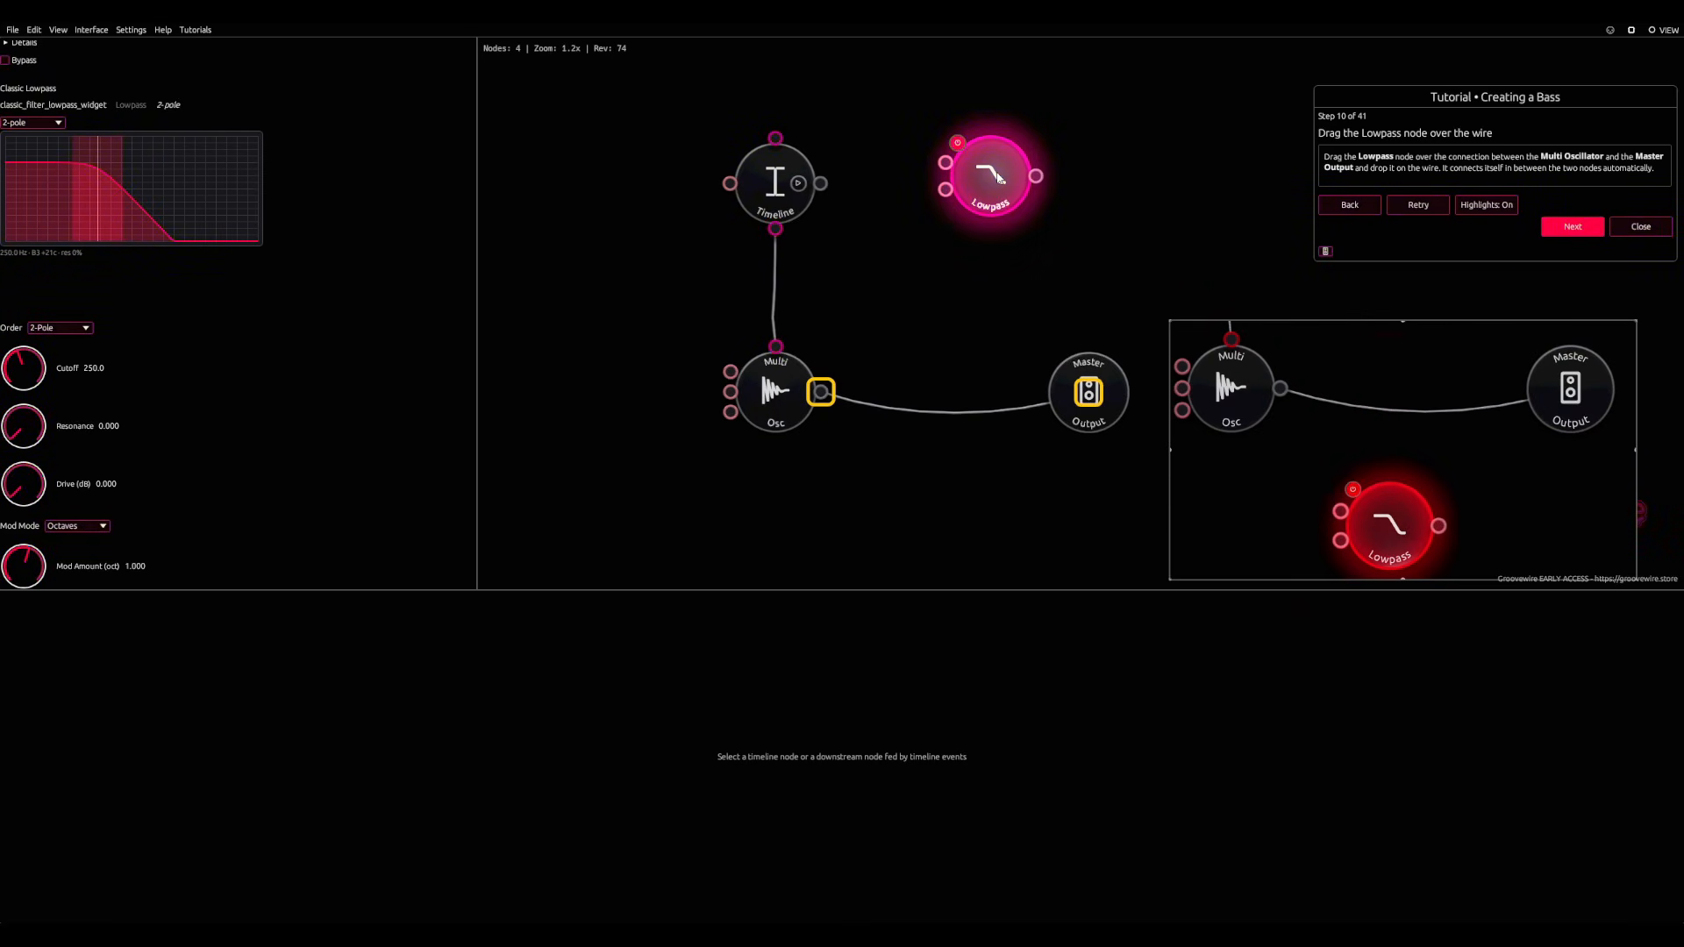
left_click_drag(999, 179, 945, 428)
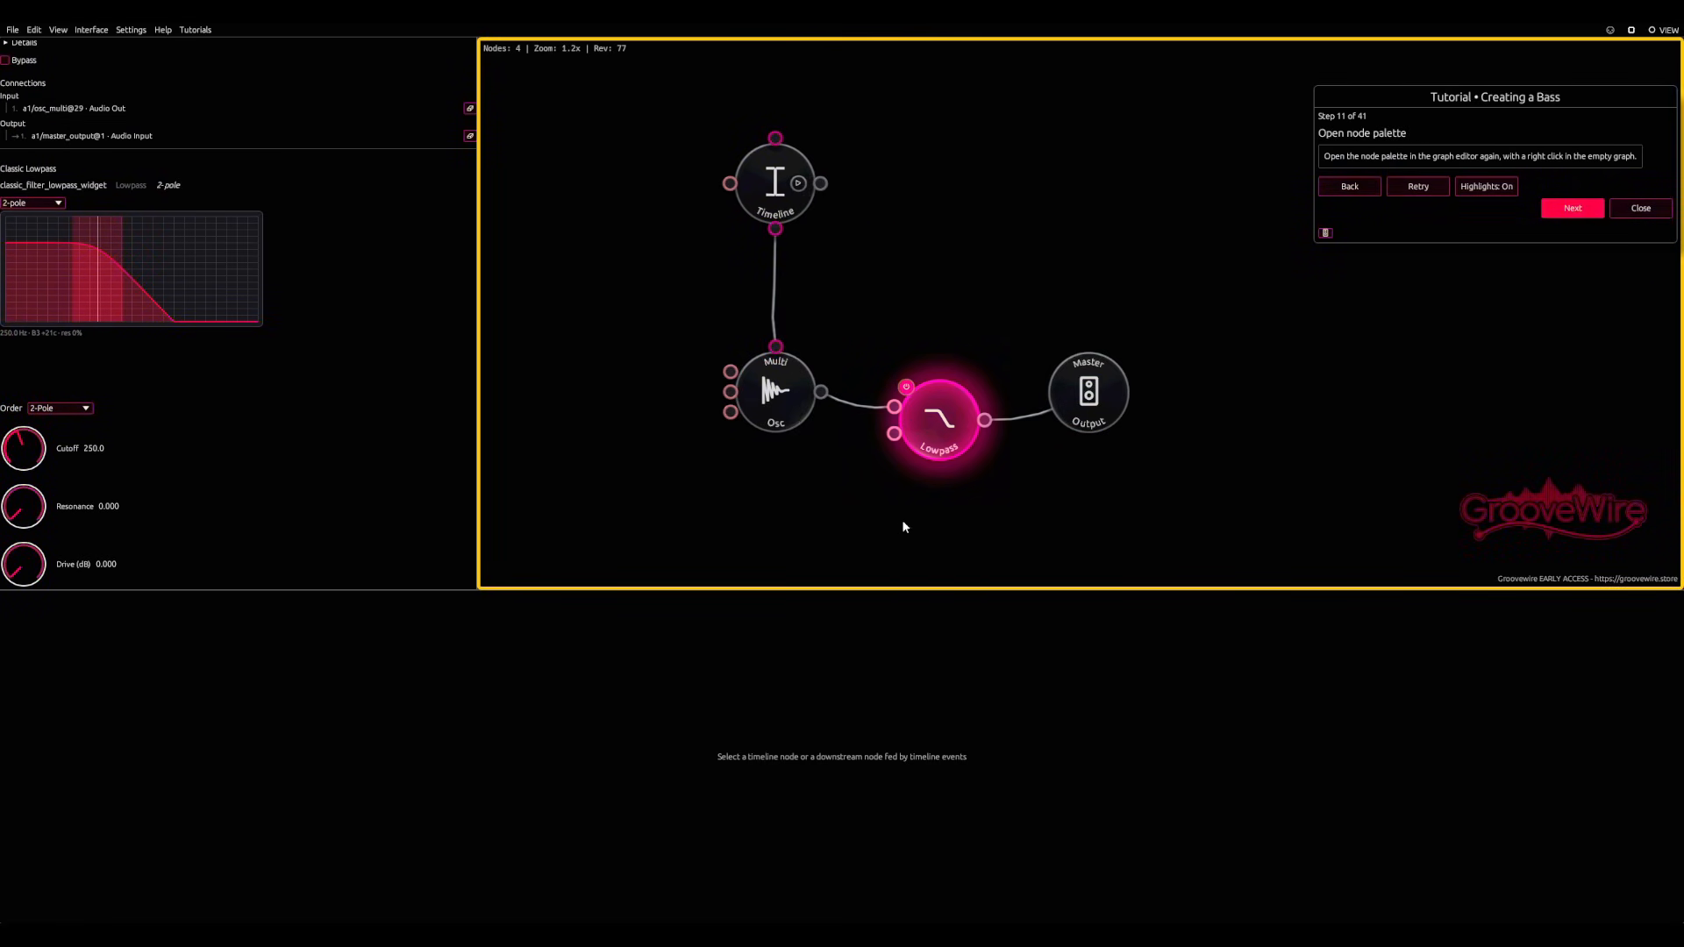
Step: Add a Sine Oscillator node to the empty graph area beyond Master Output
left_click_drag(1028, 267, 918, 224)
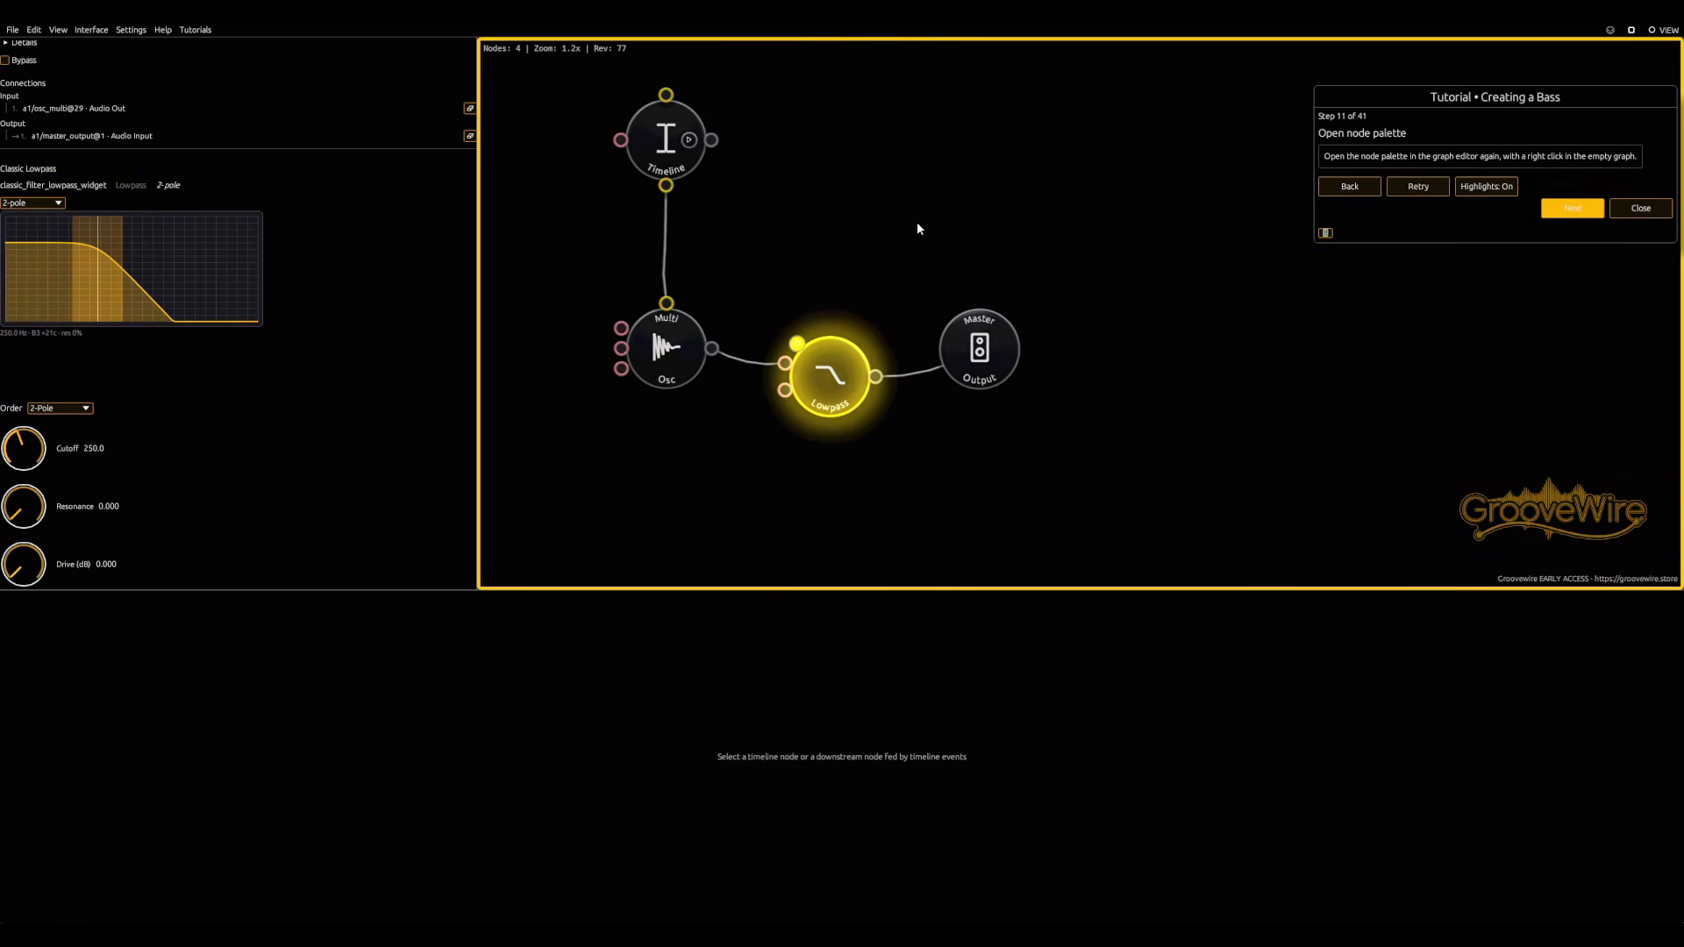
right_click(1087, 321)
scroll(1139, 456, "down", 3)
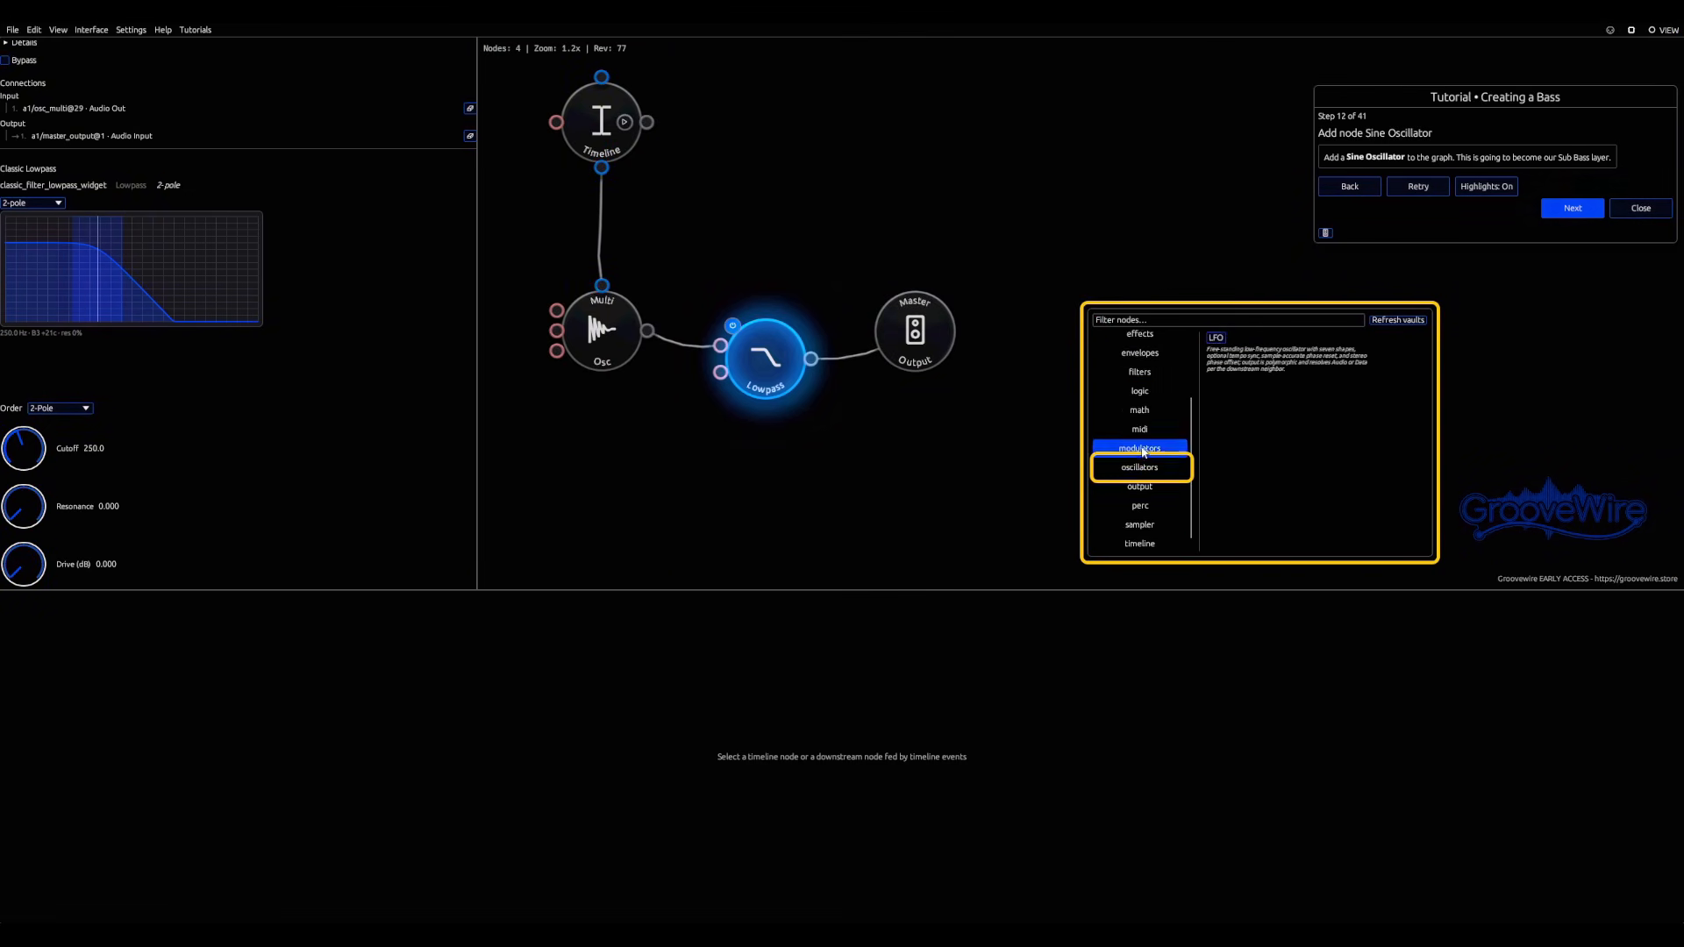
mouse_move(1138, 470)
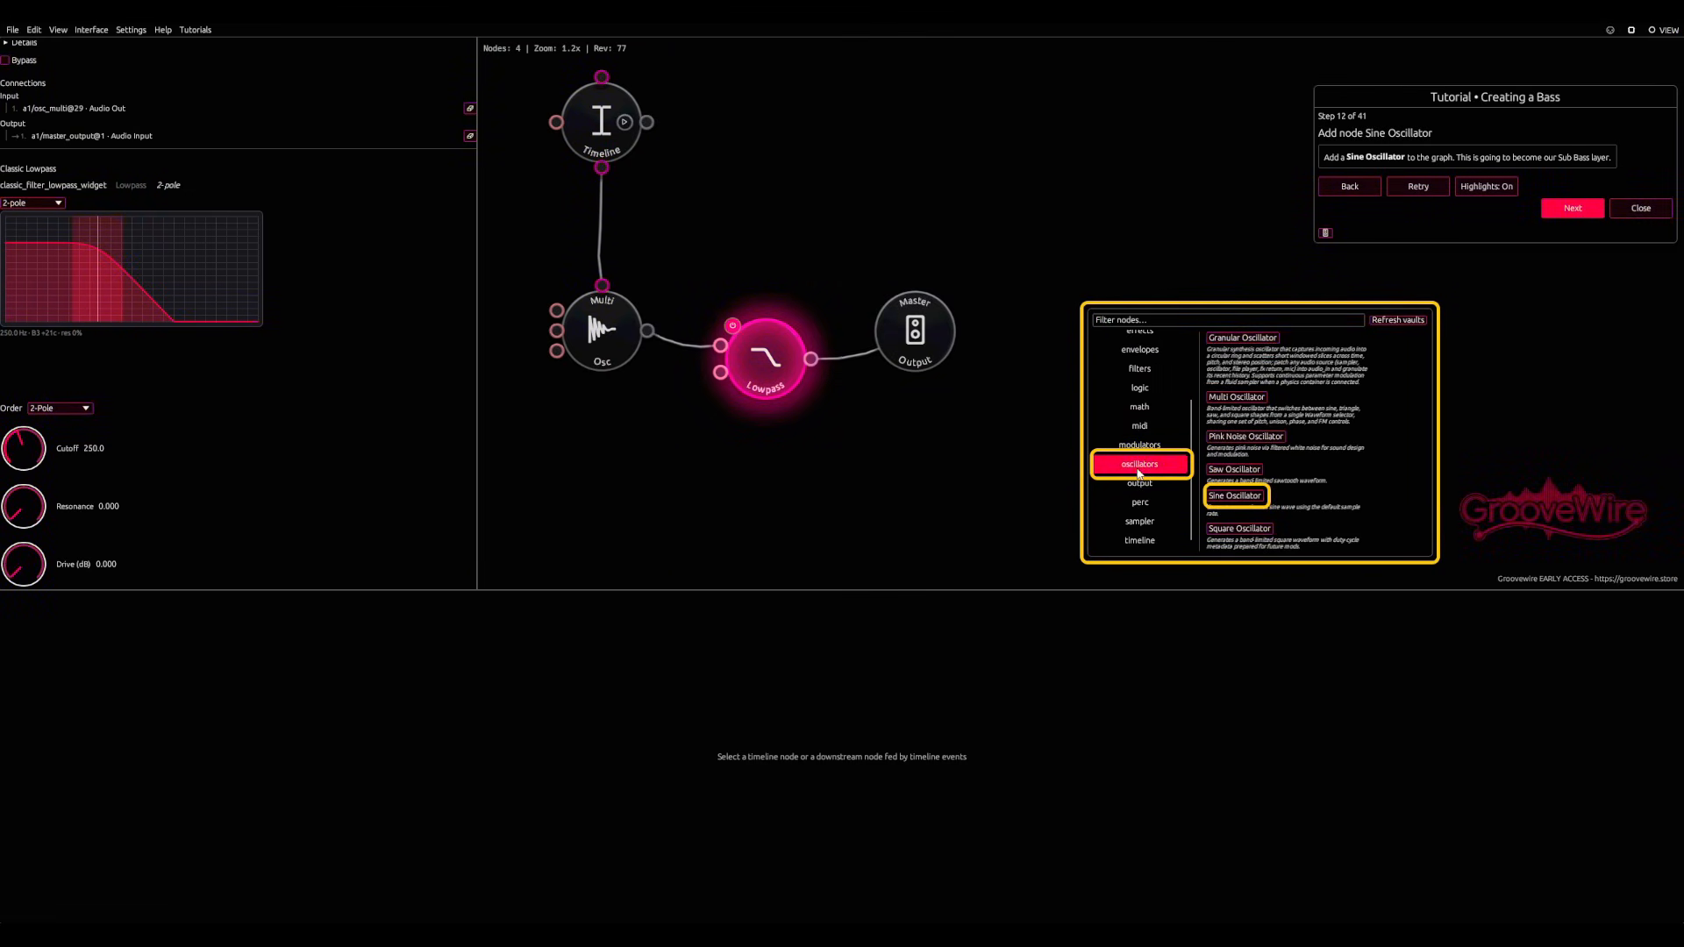
left_click(1255, 501)
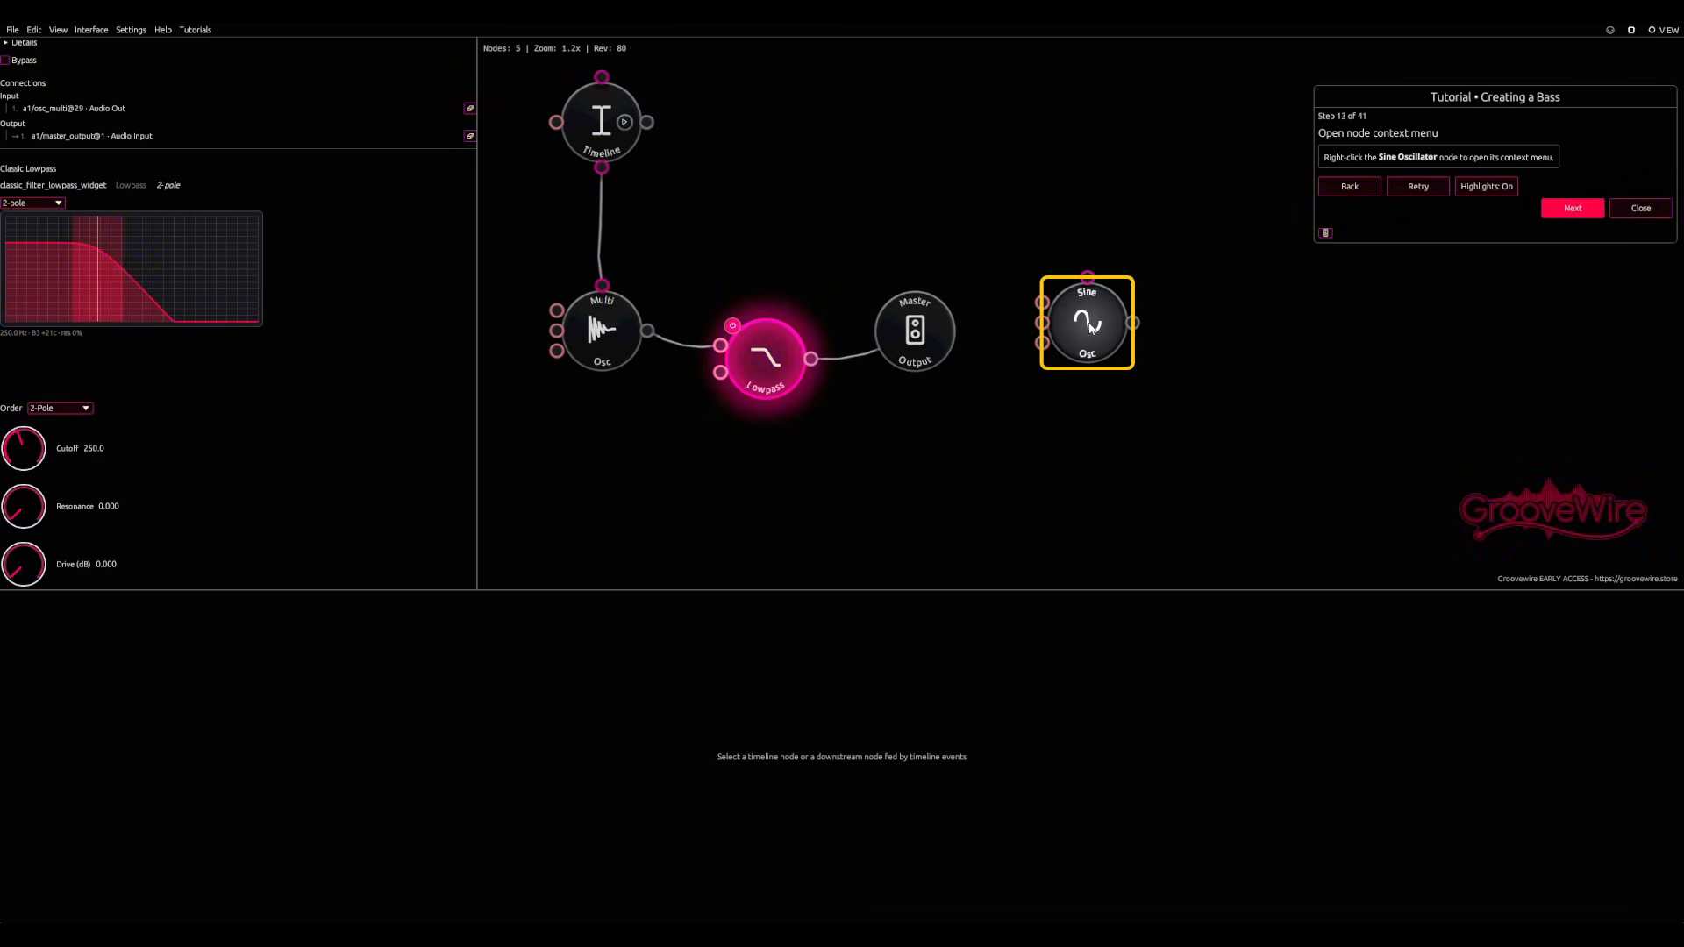
right_click(1092, 317)
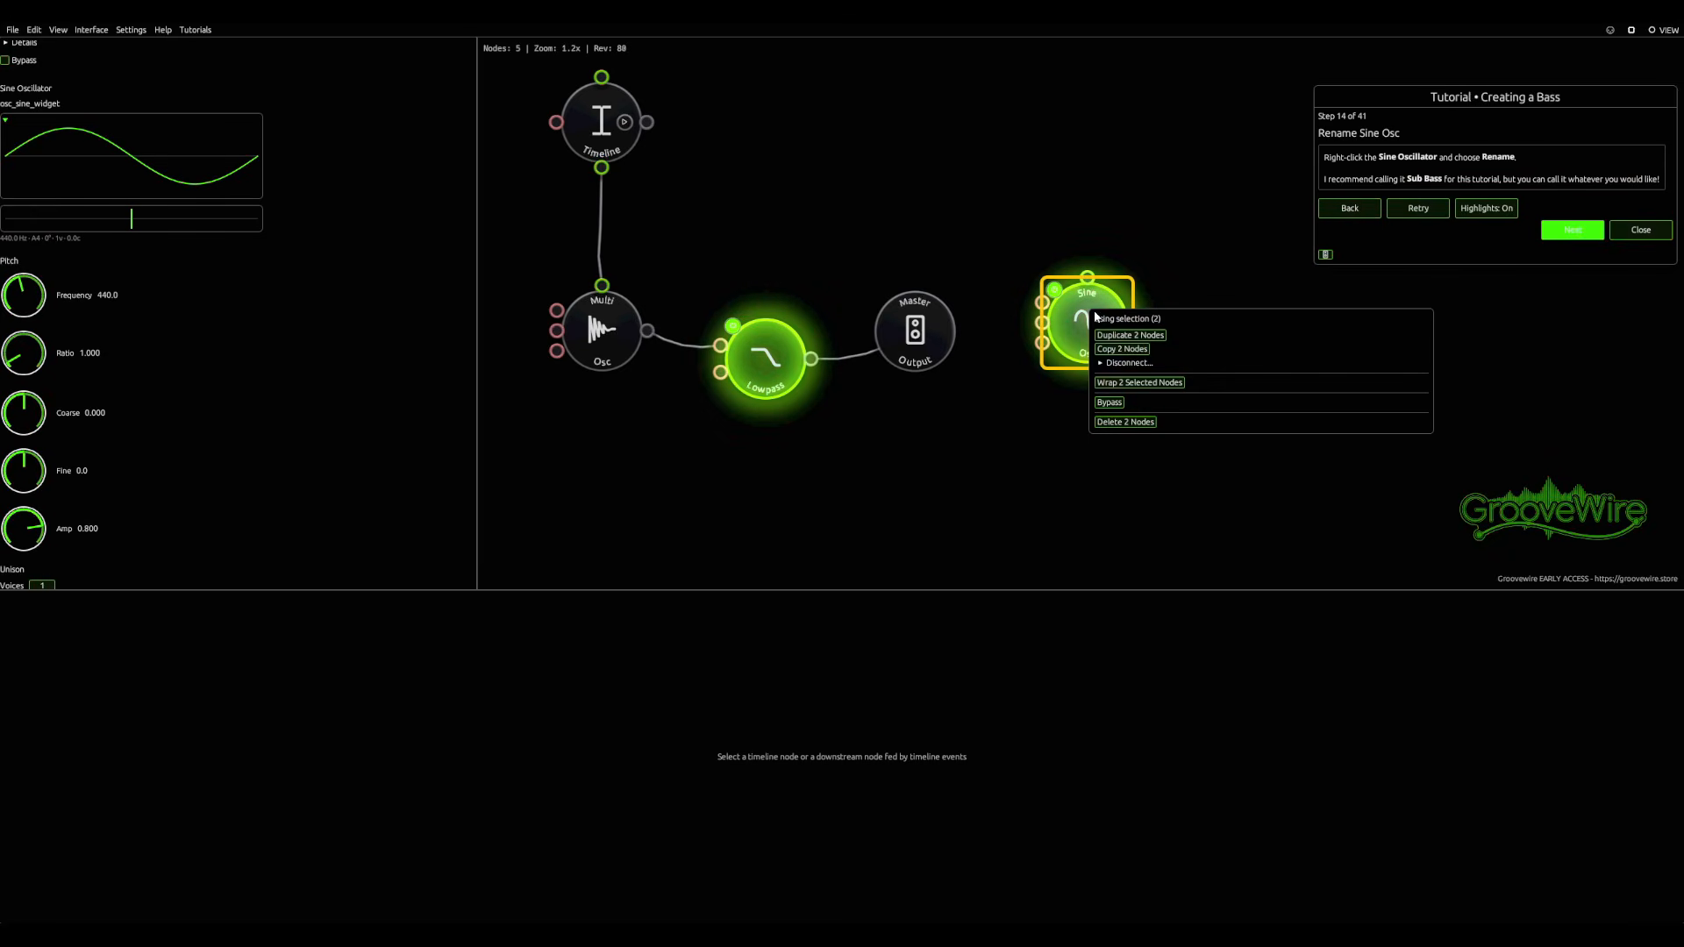
left_click(1070, 214)
left_click(1092, 228)
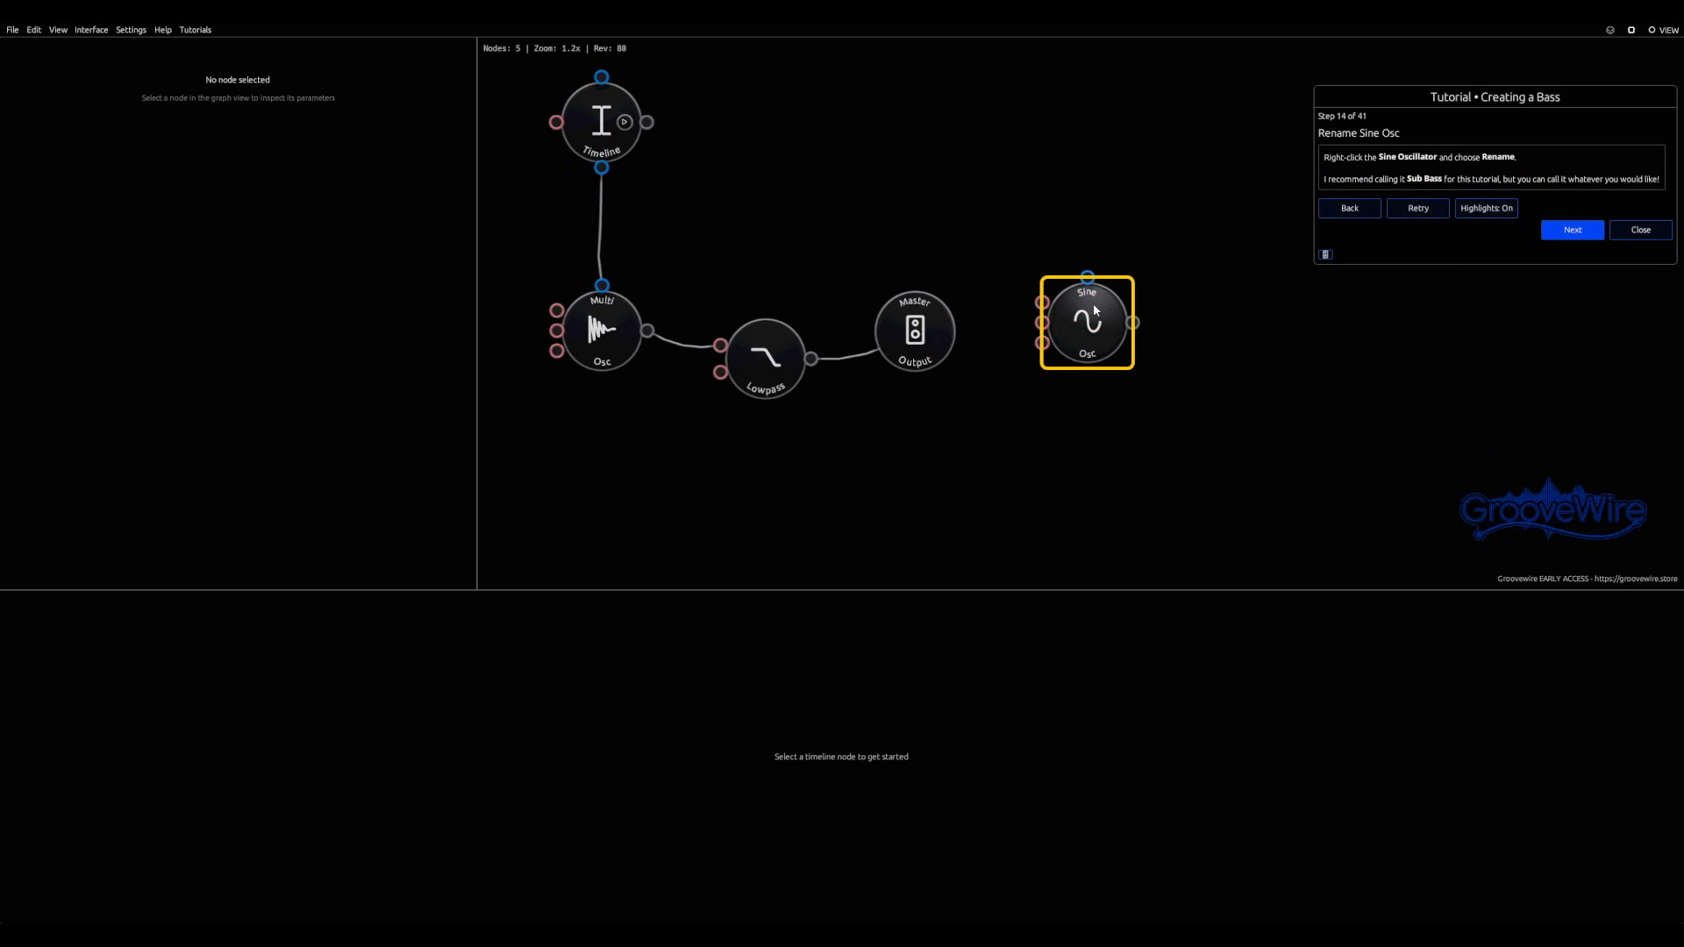
Step: Rename the Sine Oscillator node as Sub Bass
right_click(1094, 315)
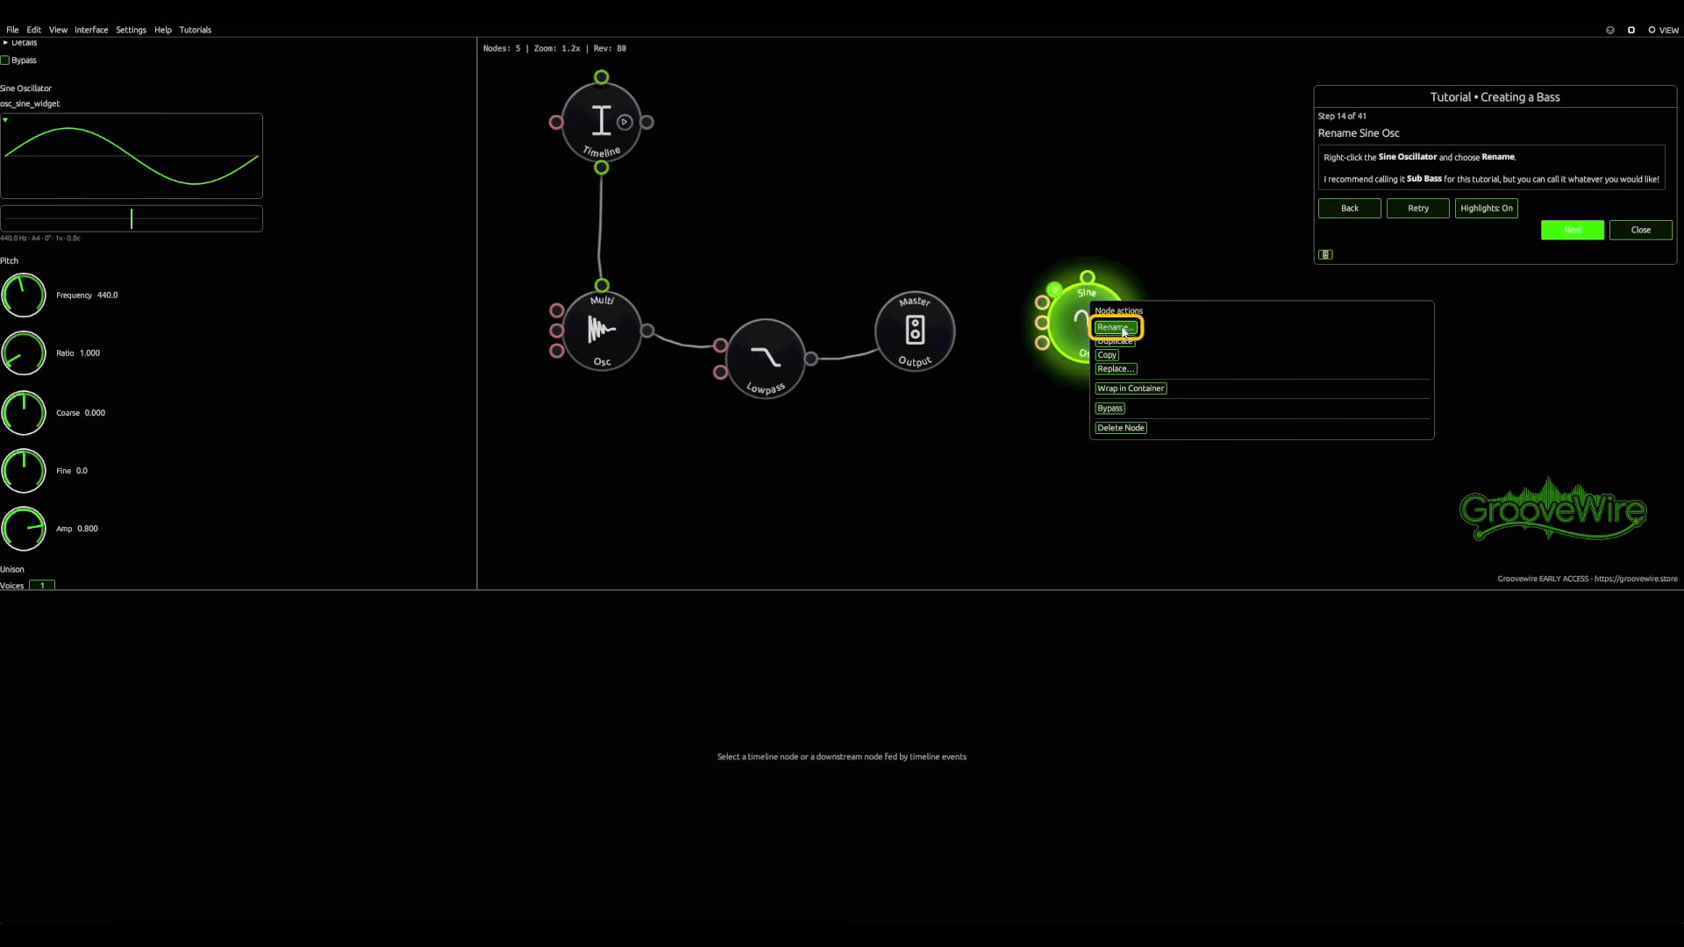
left_click(1123, 331)
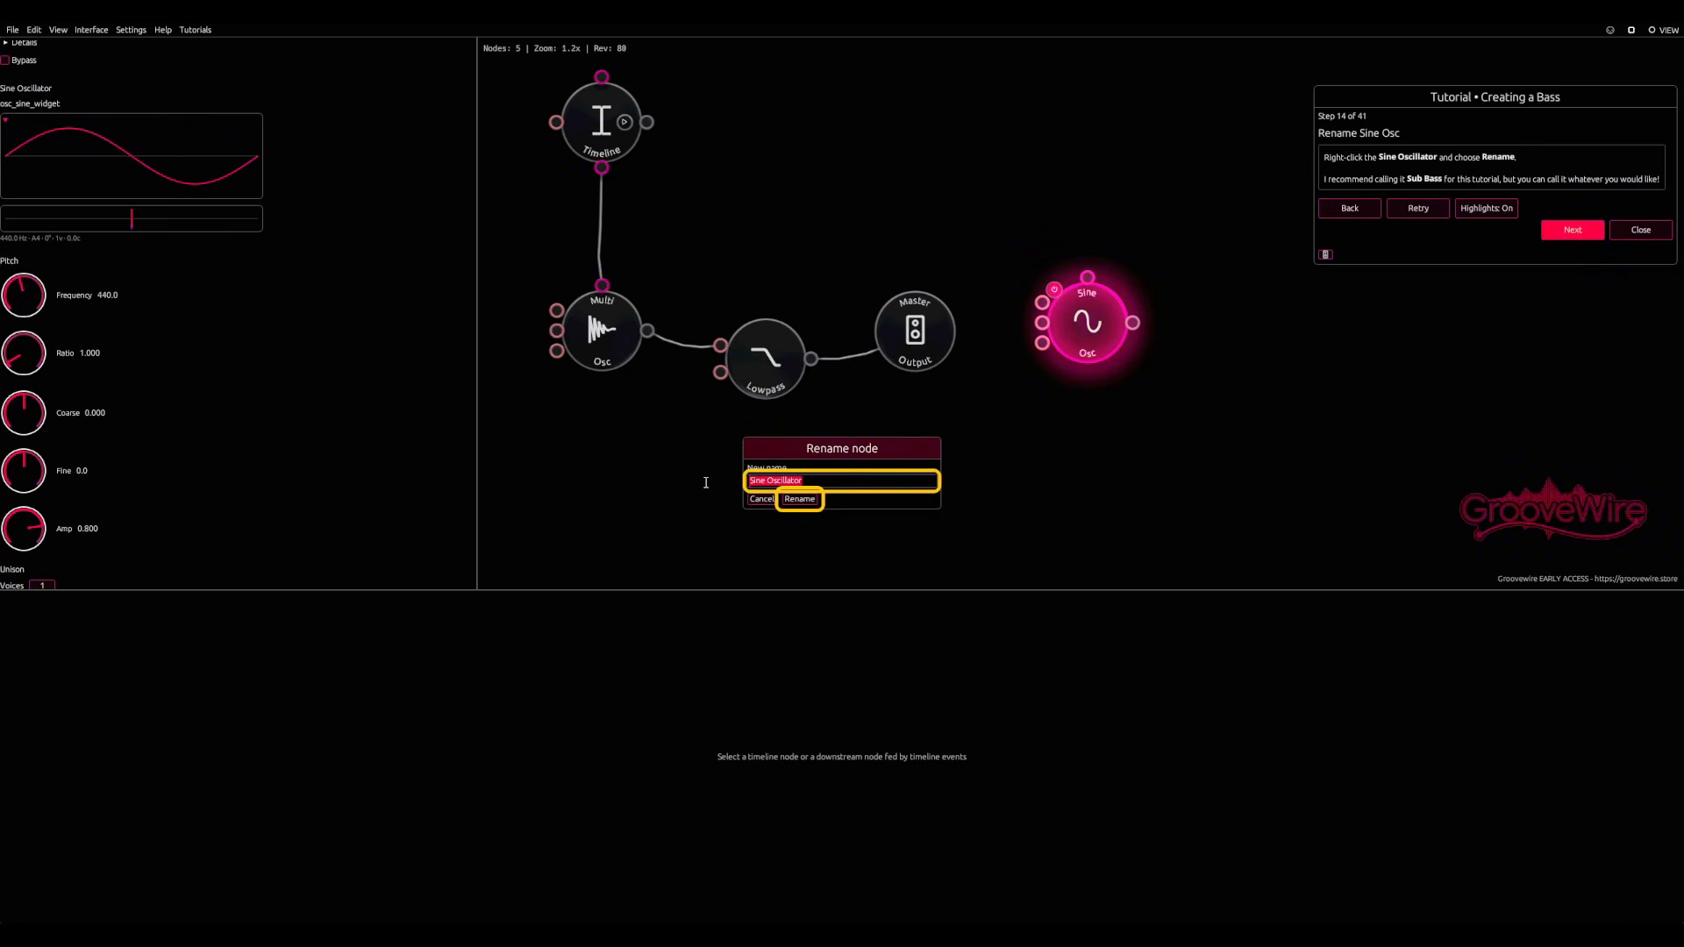
type("Sub B")
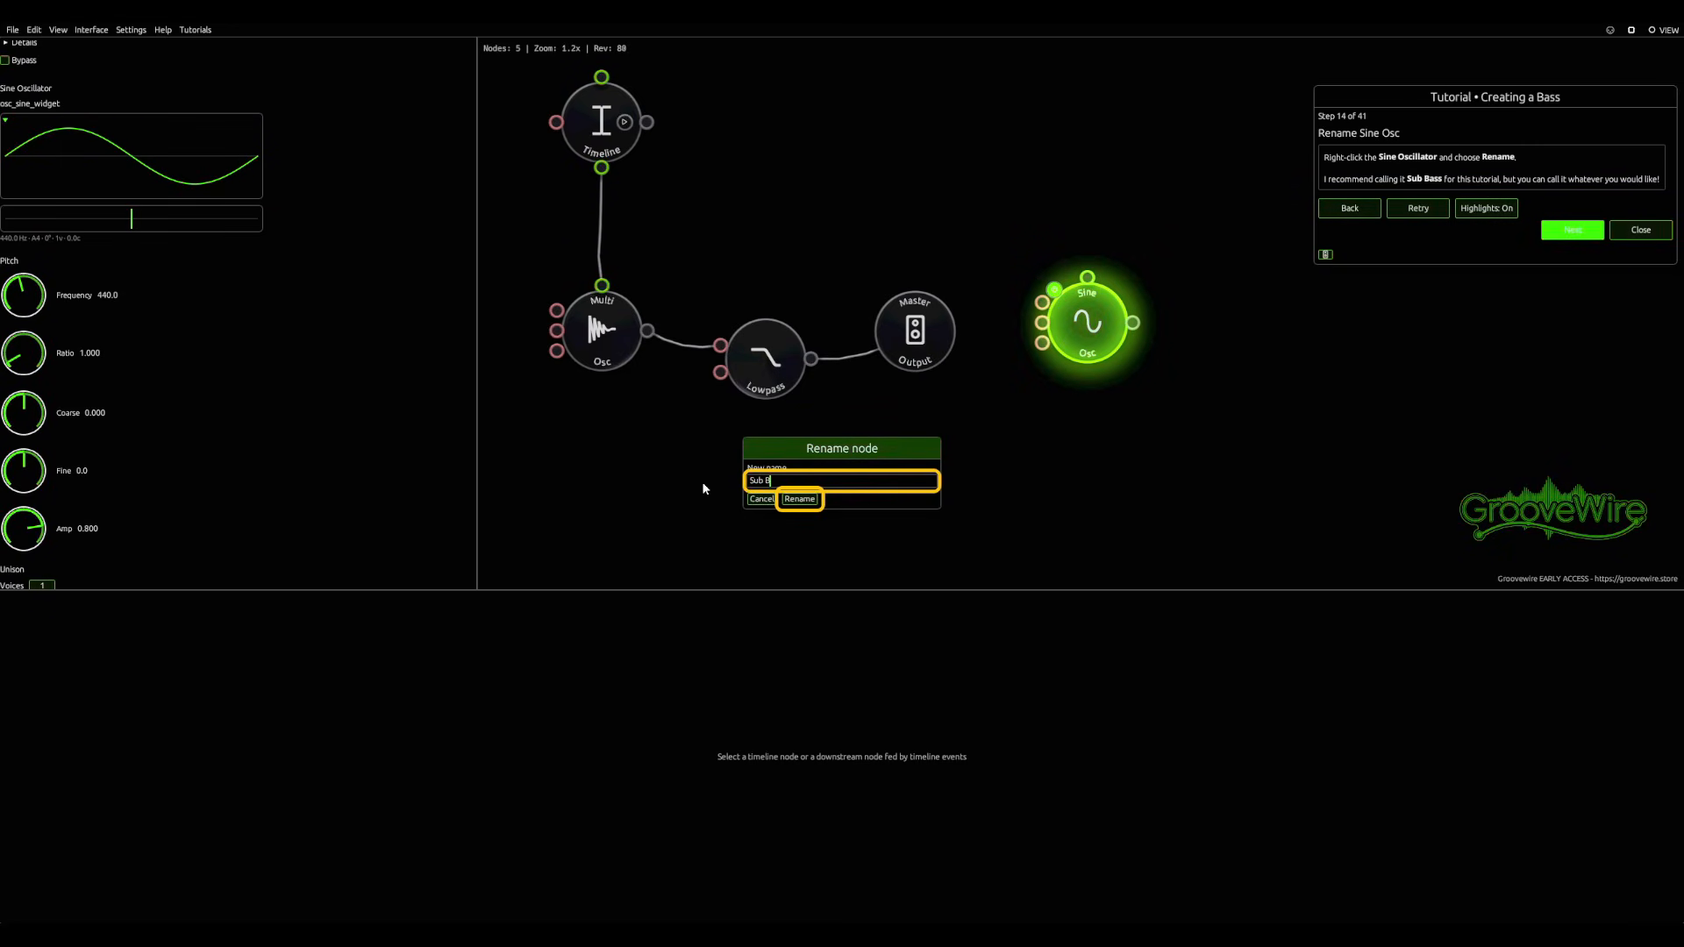
type("ass")
left_click(787, 500)
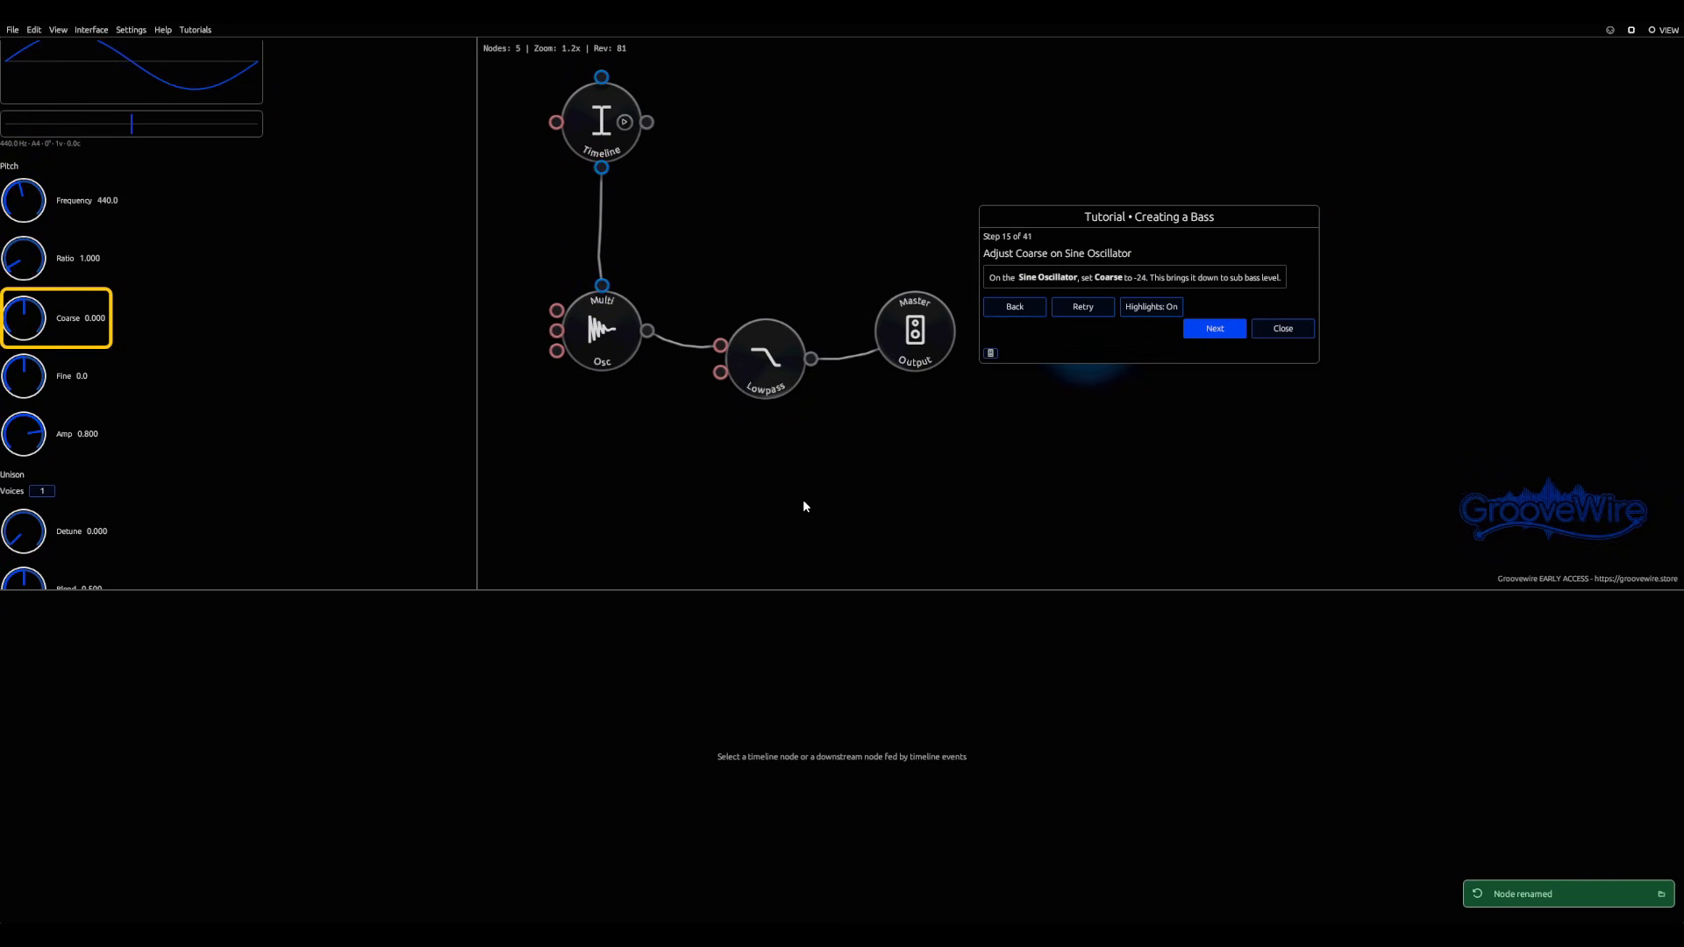
Step: Move the tutorial window off the Sub Bass node and set that node's Coarse pitch to -24
left_click_drag(1129, 228, 1397, 174)
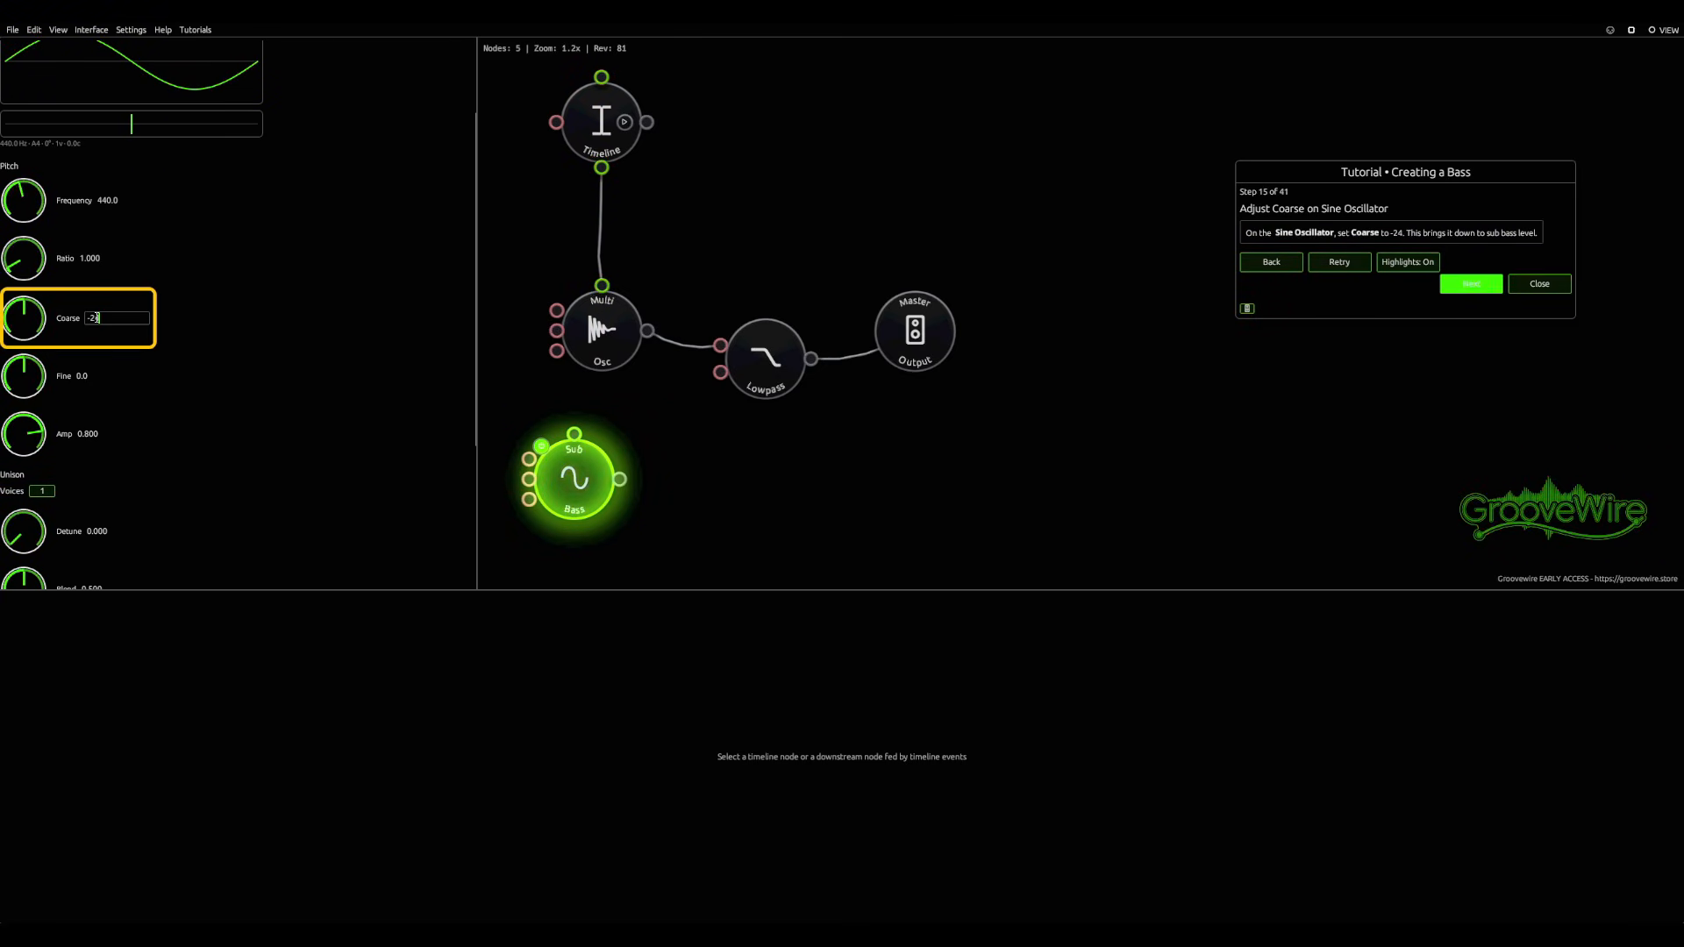
key("Return")
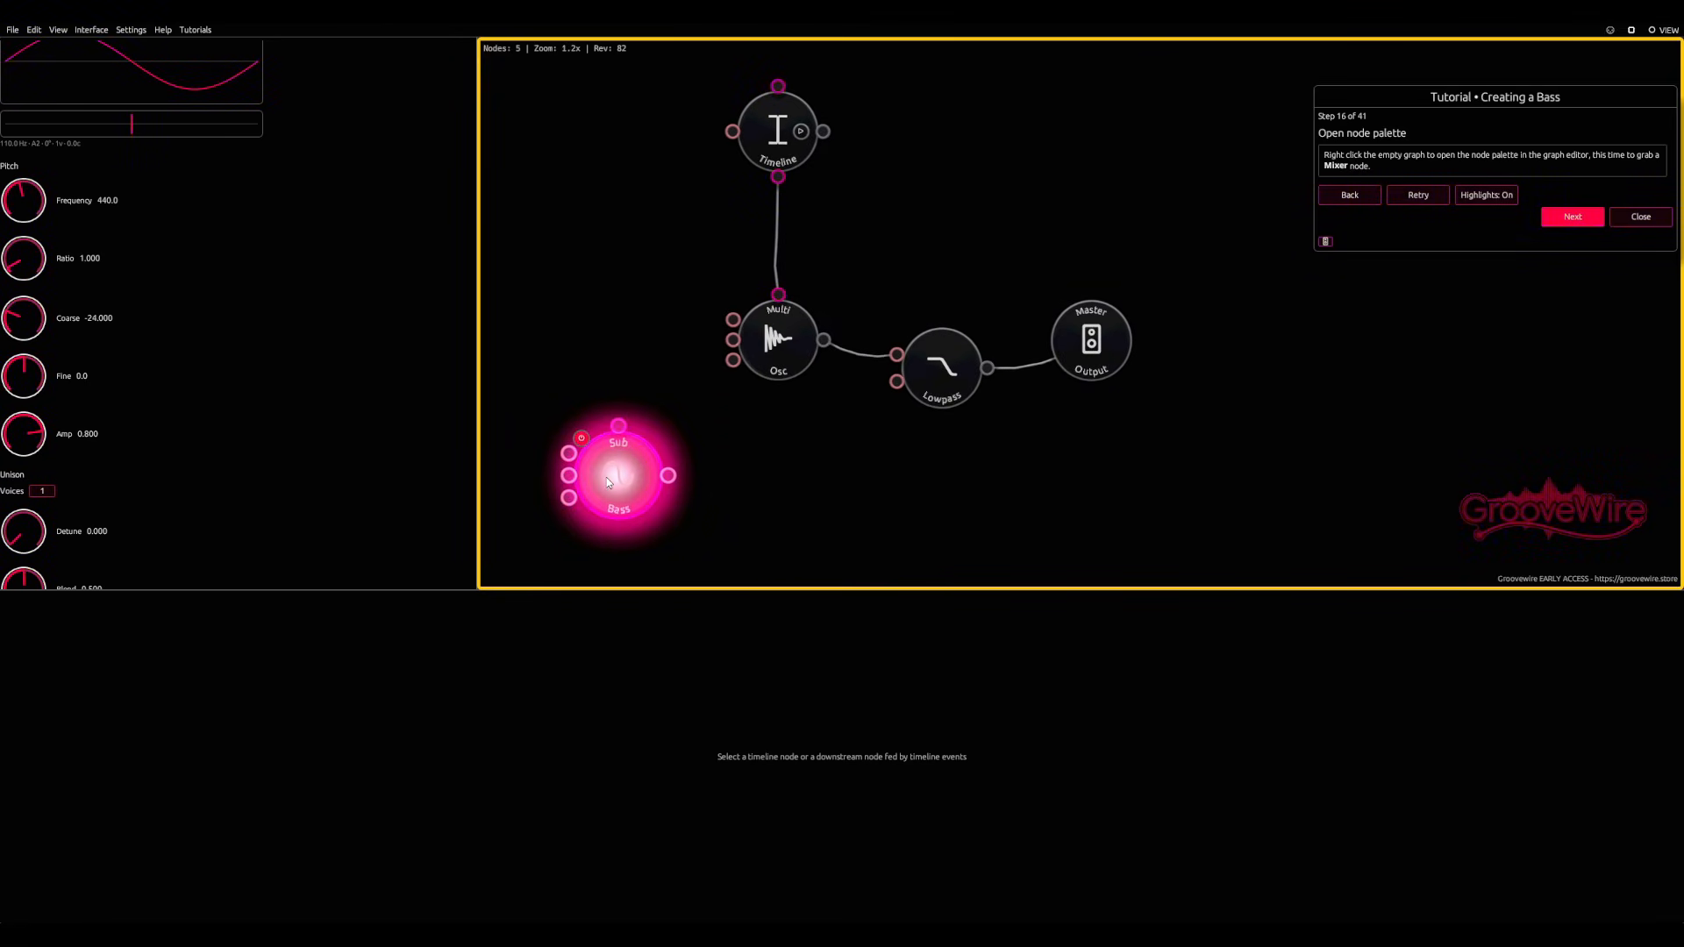
Step: Add a Mixer node from the utilities category and insert it into the connection between Lowpass and Master Output
right_click(809, 460)
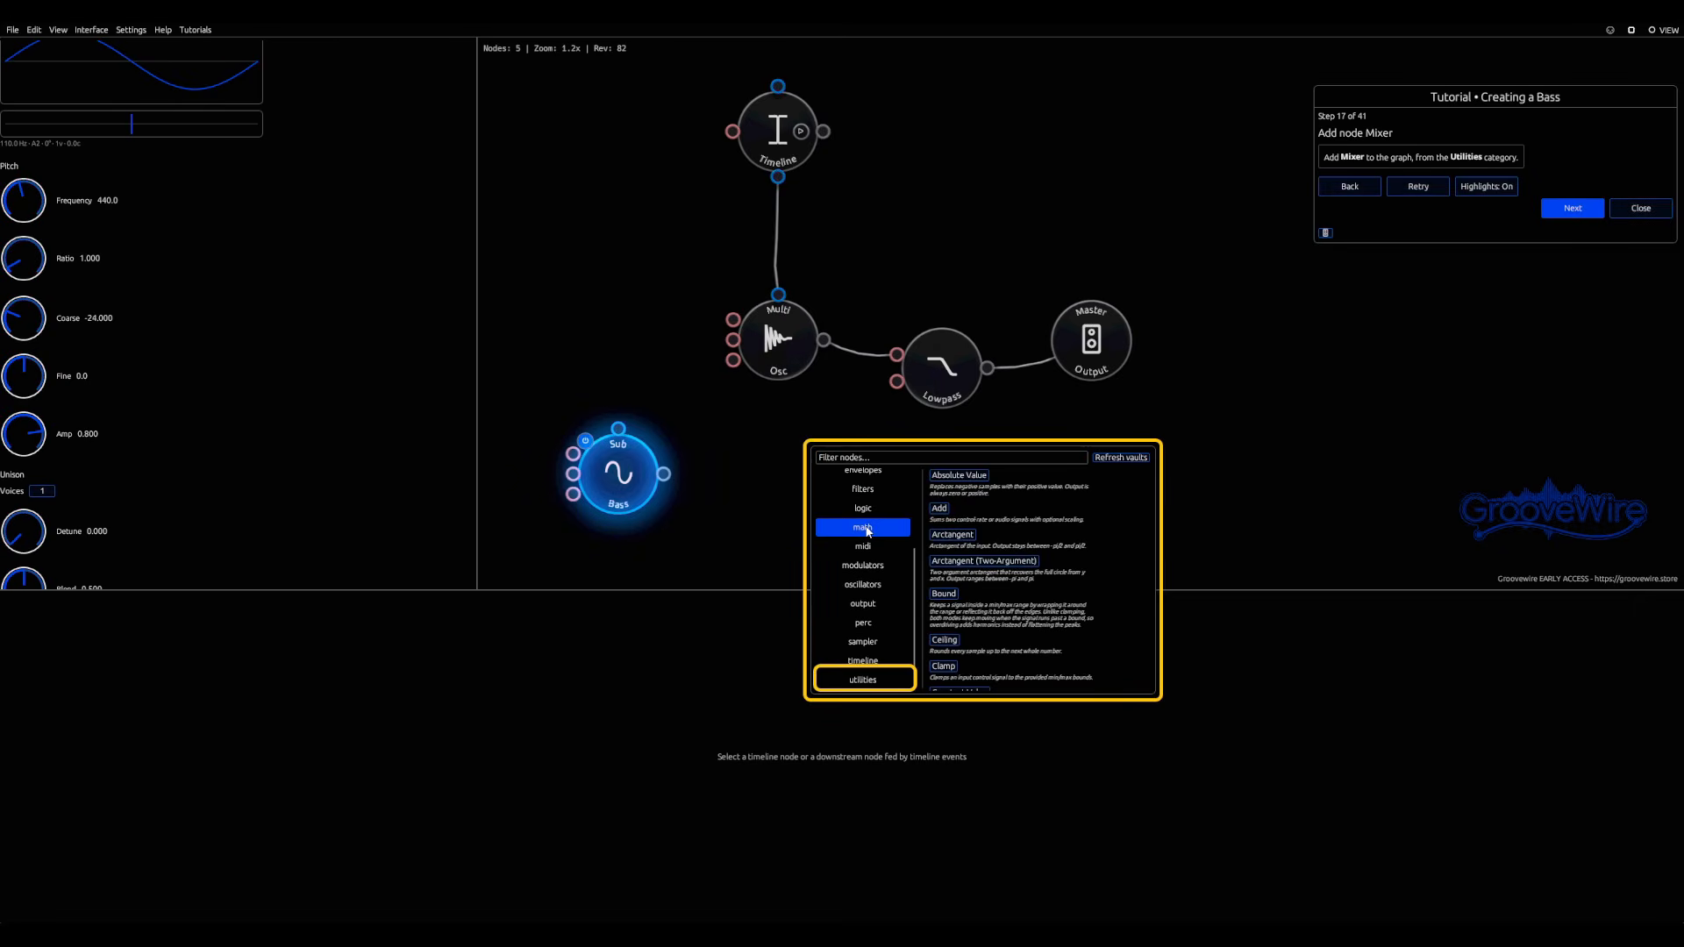
left_click(880, 681)
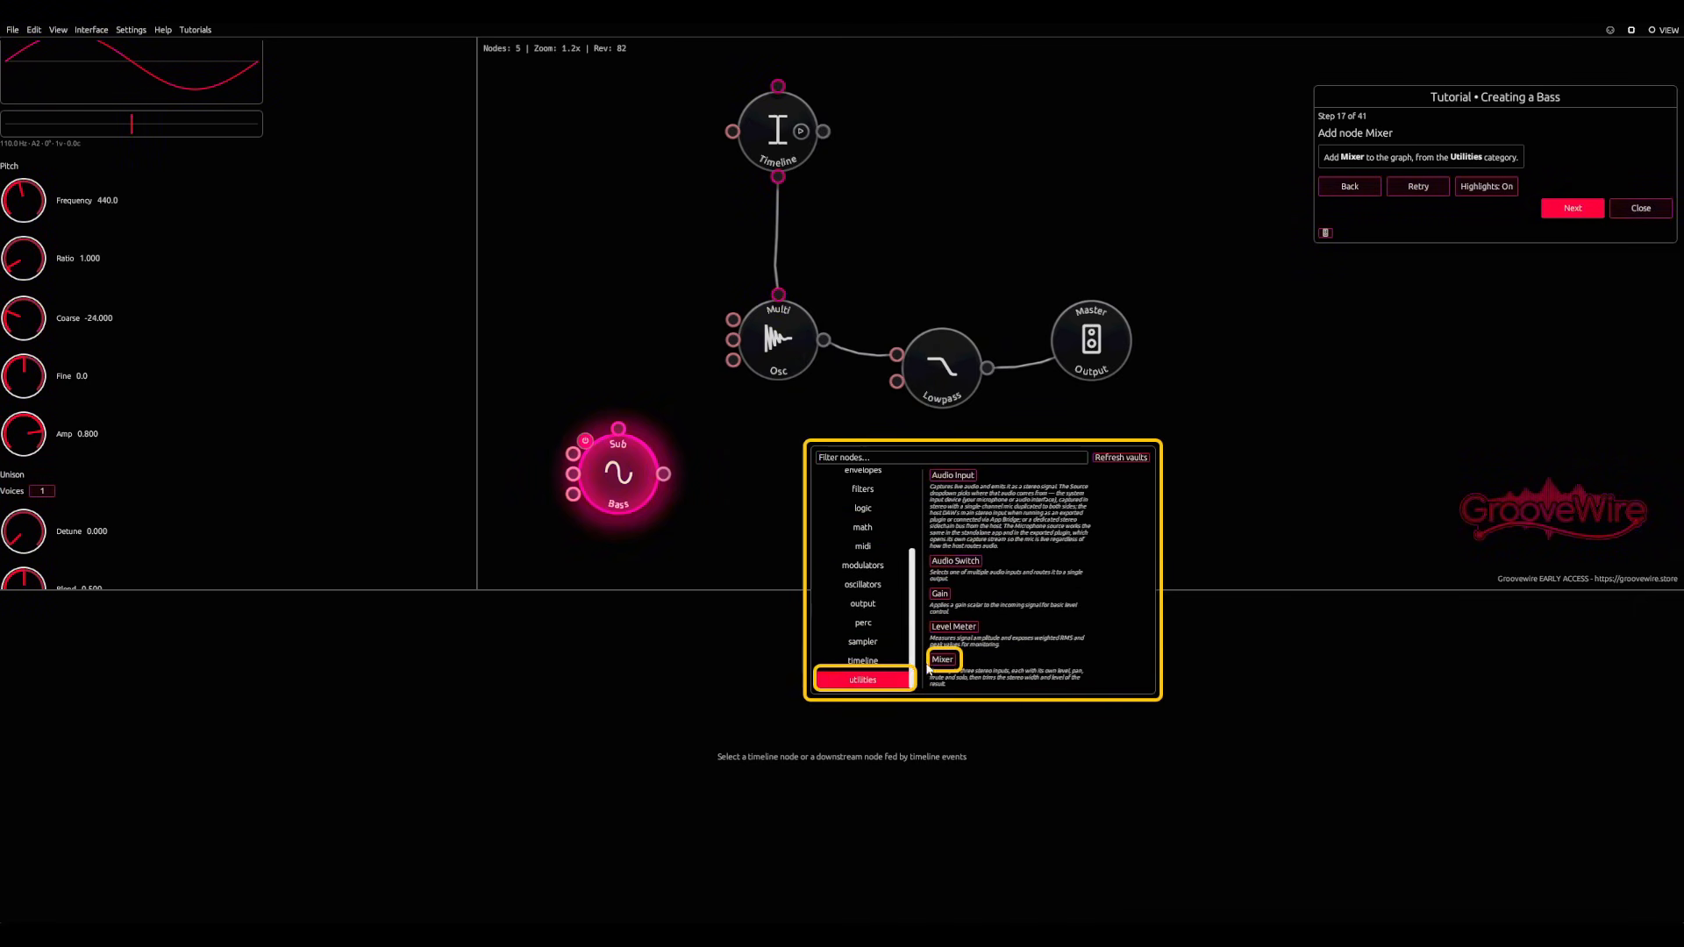
left_click(941, 659)
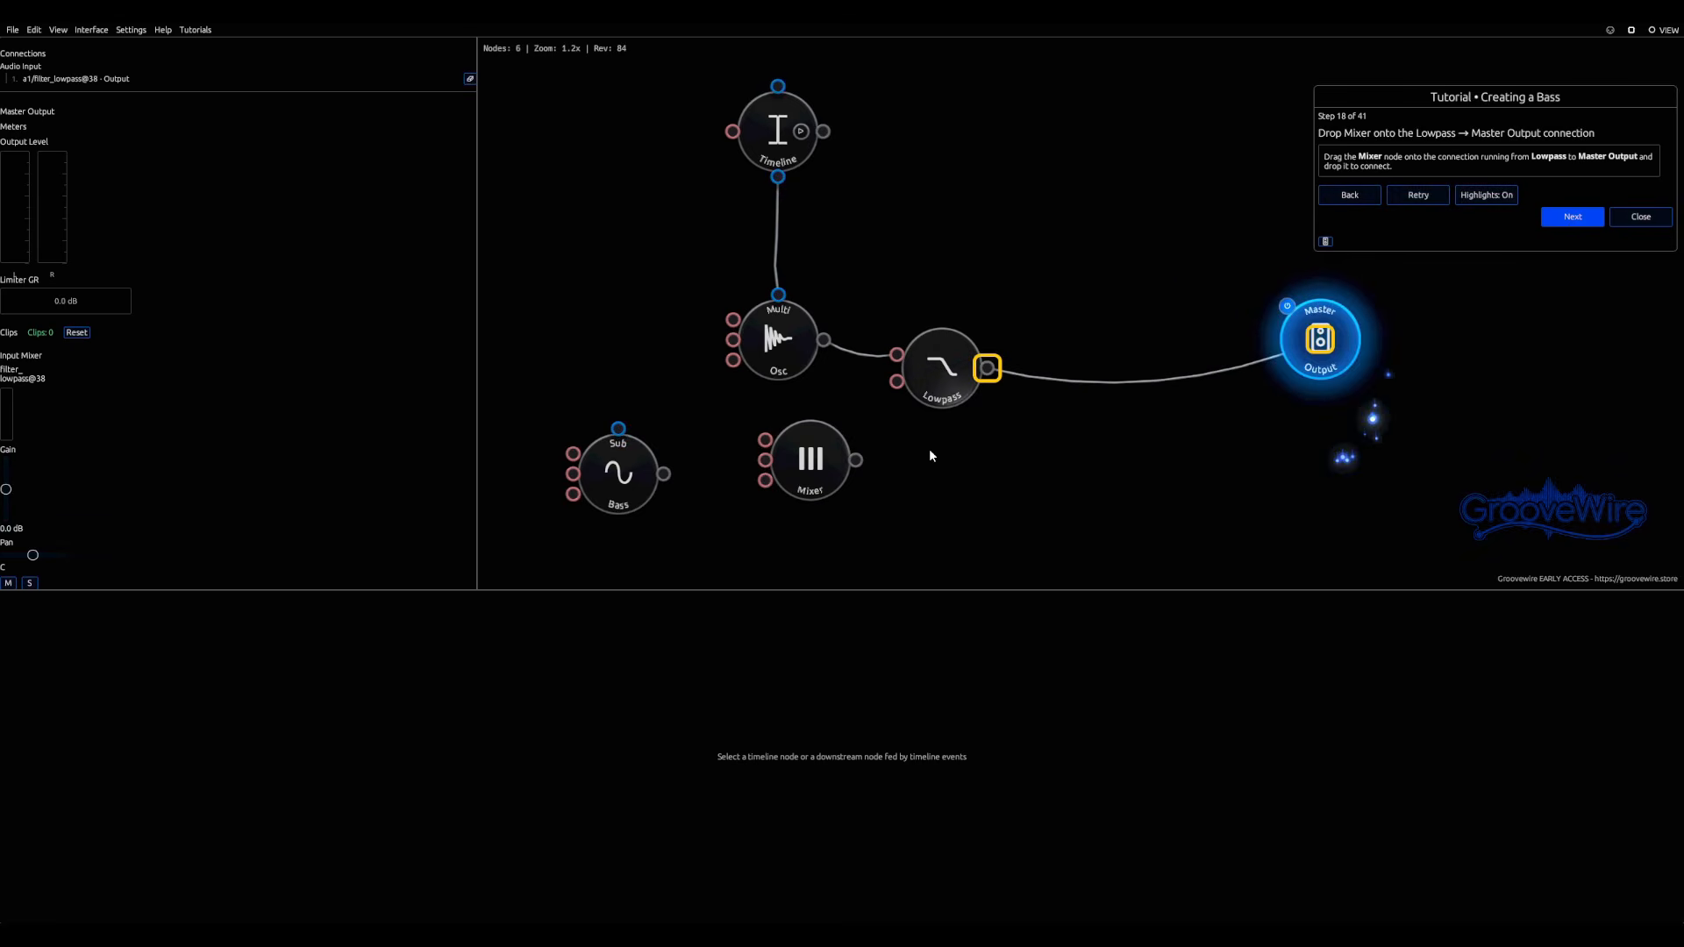
left_click_drag(807, 481, 1126, 471)
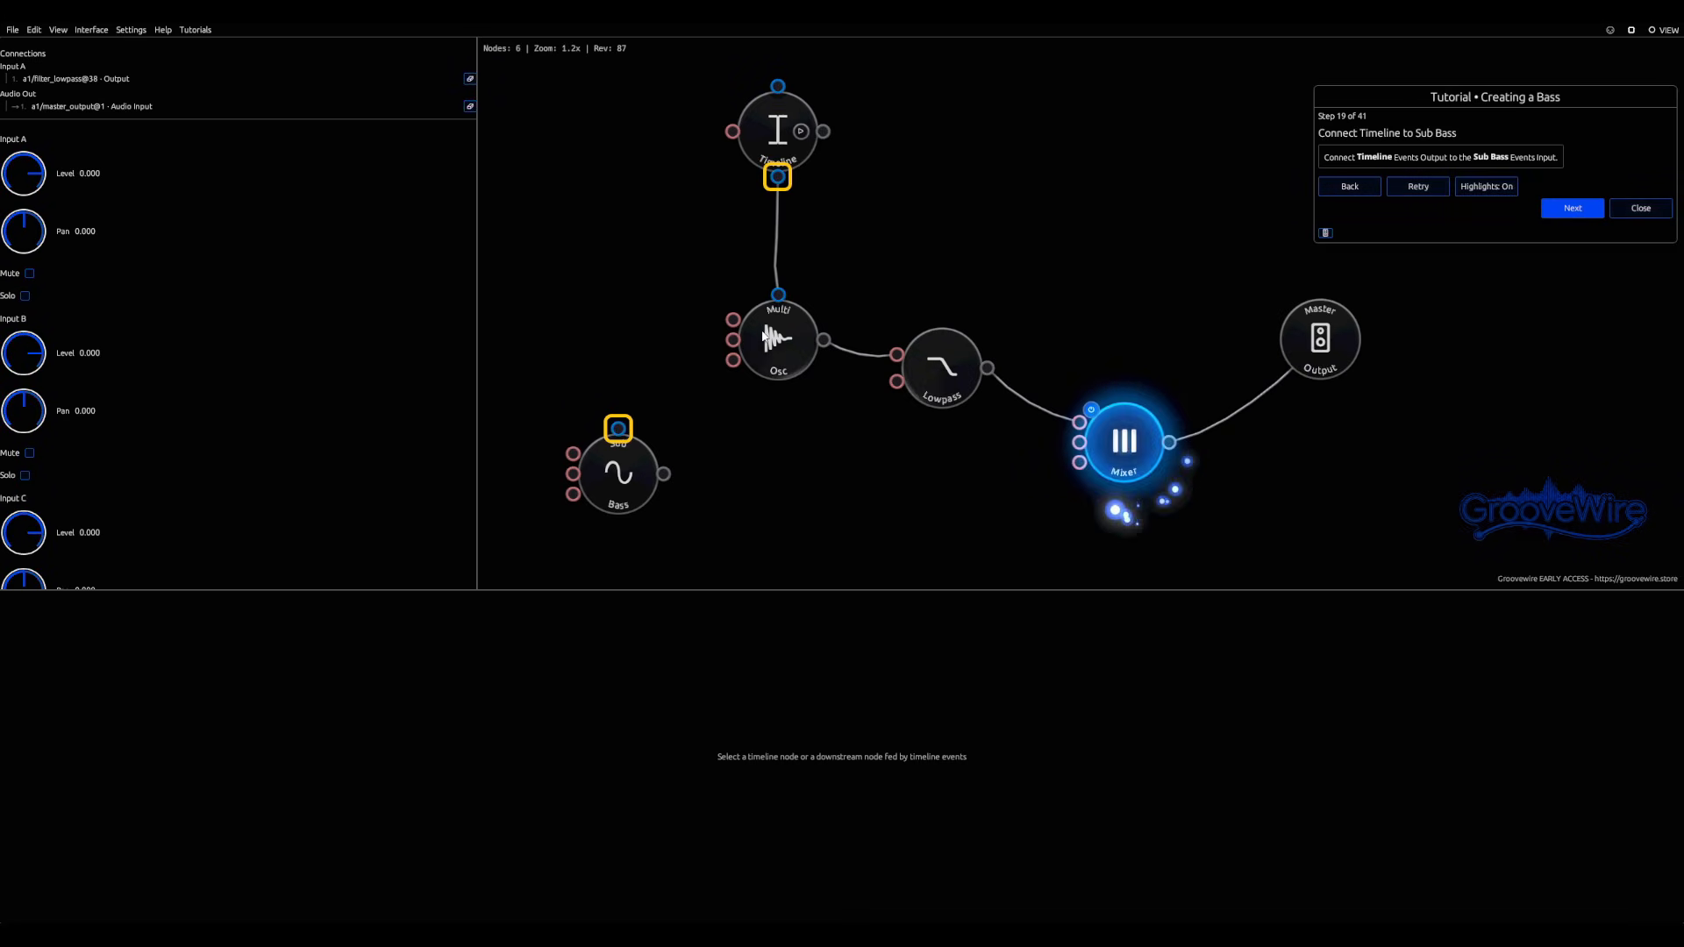
Step: Connect the Timeline's events output to Sub Bass and Sub Bass's audio output to Mixer Input B, and play the timeline
left_click_drag(777, 177, 618, 428)
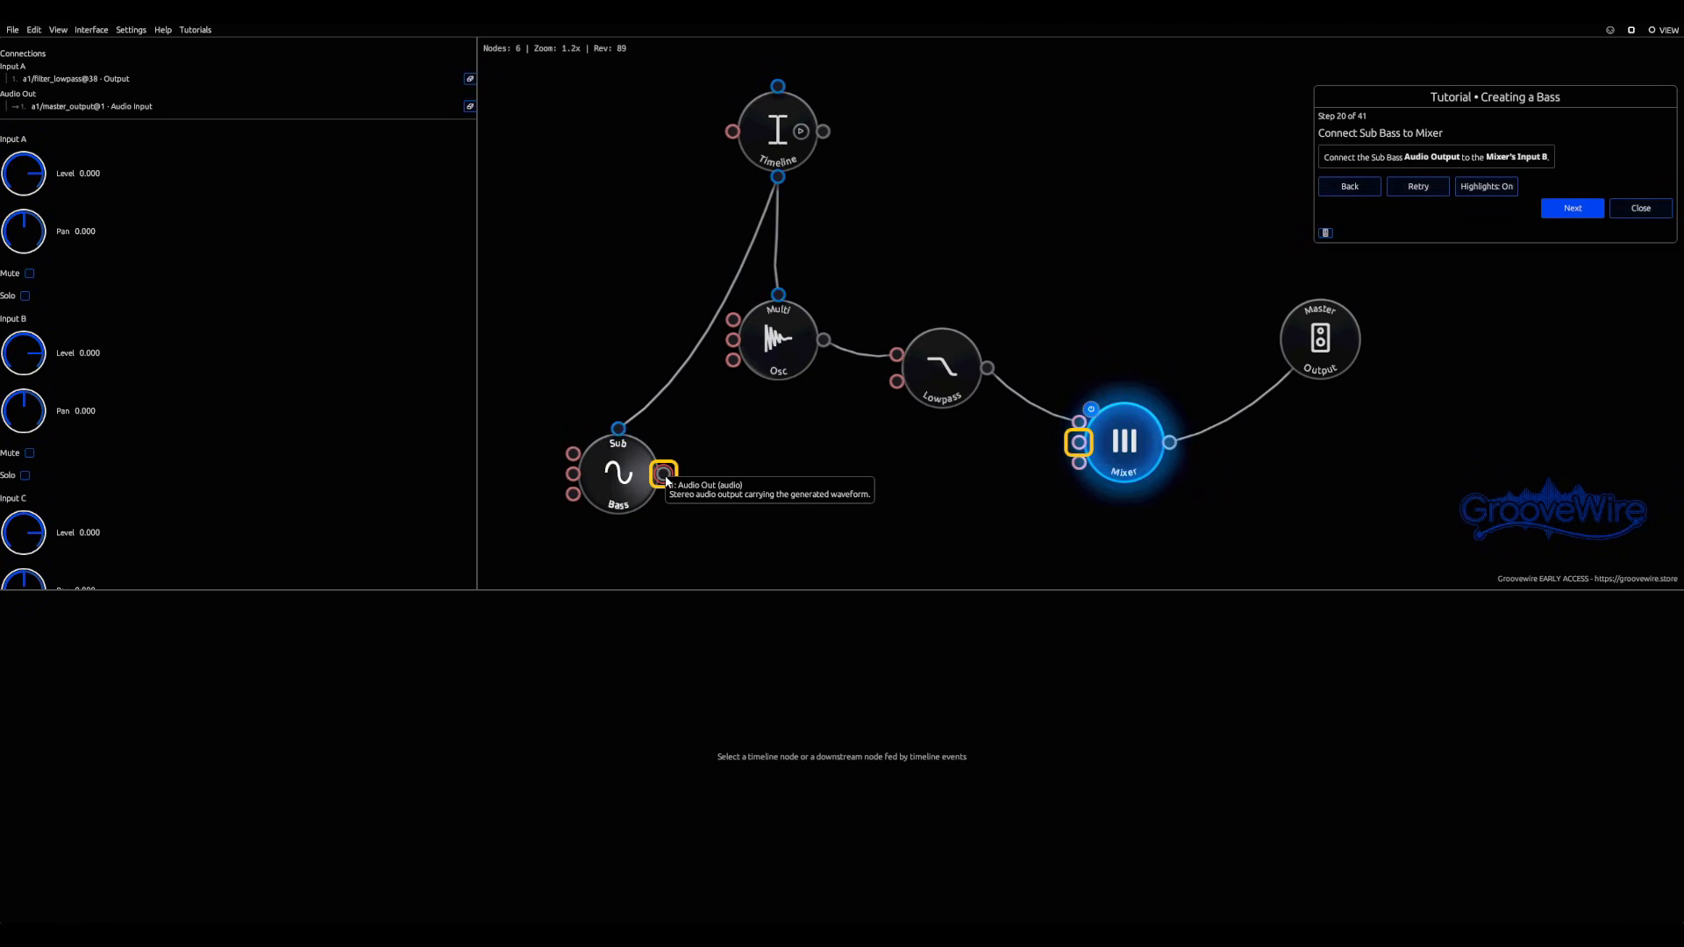
left_click_drag(664, 474, 1079, 443)
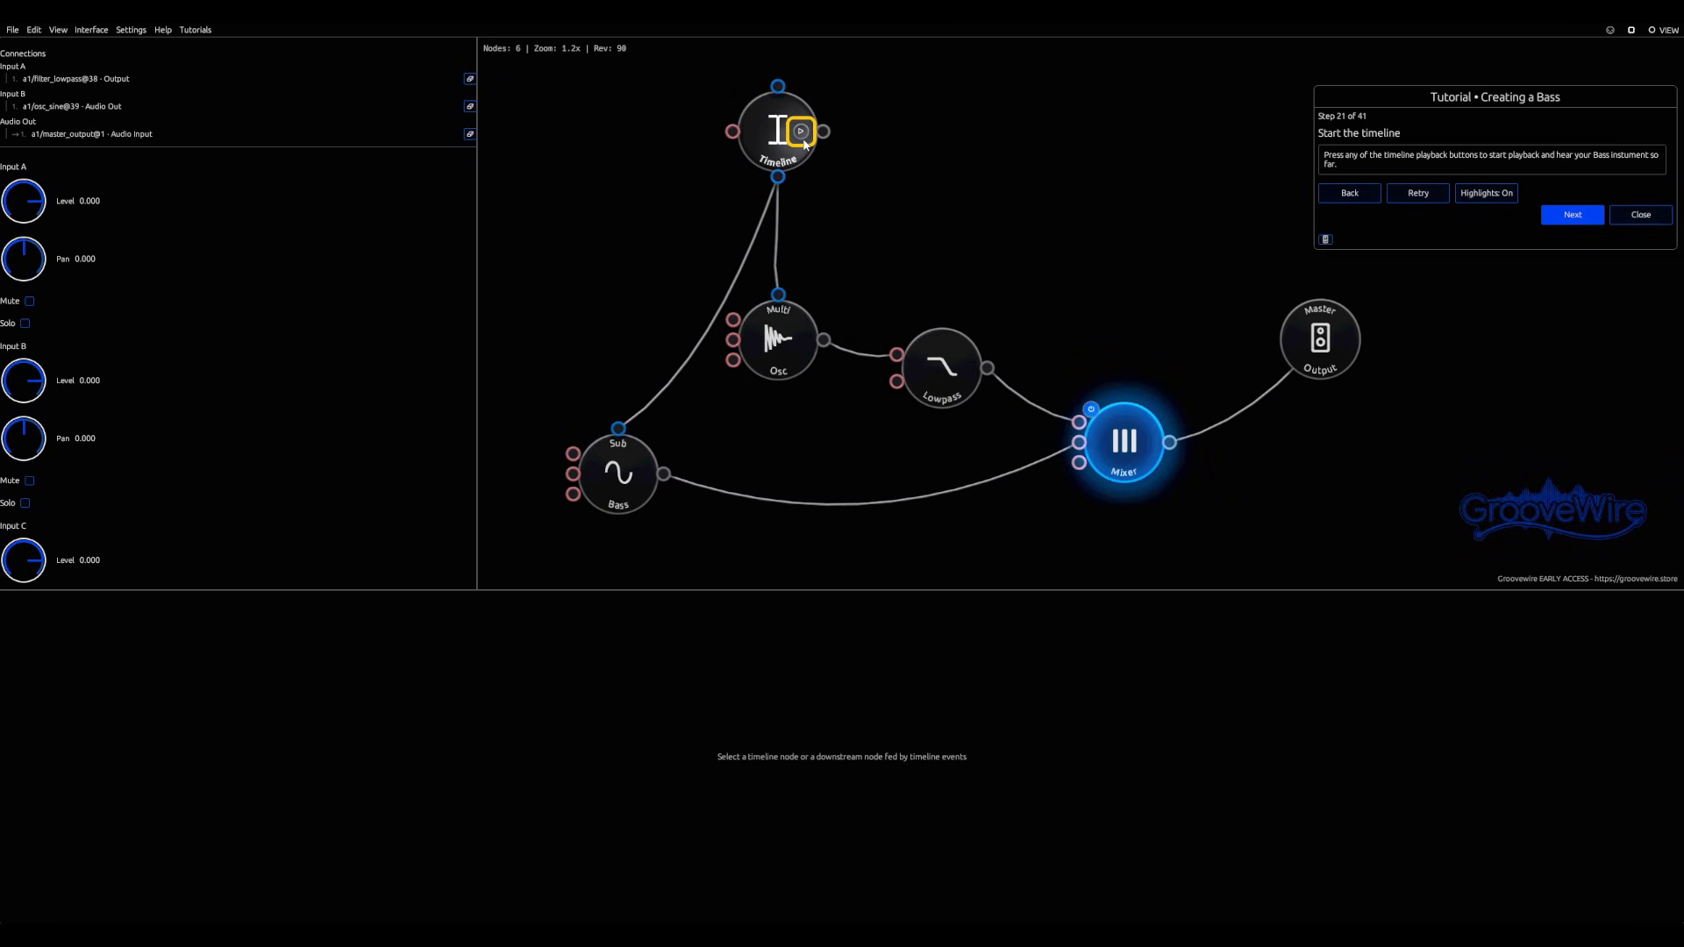
left_click(776, 338)
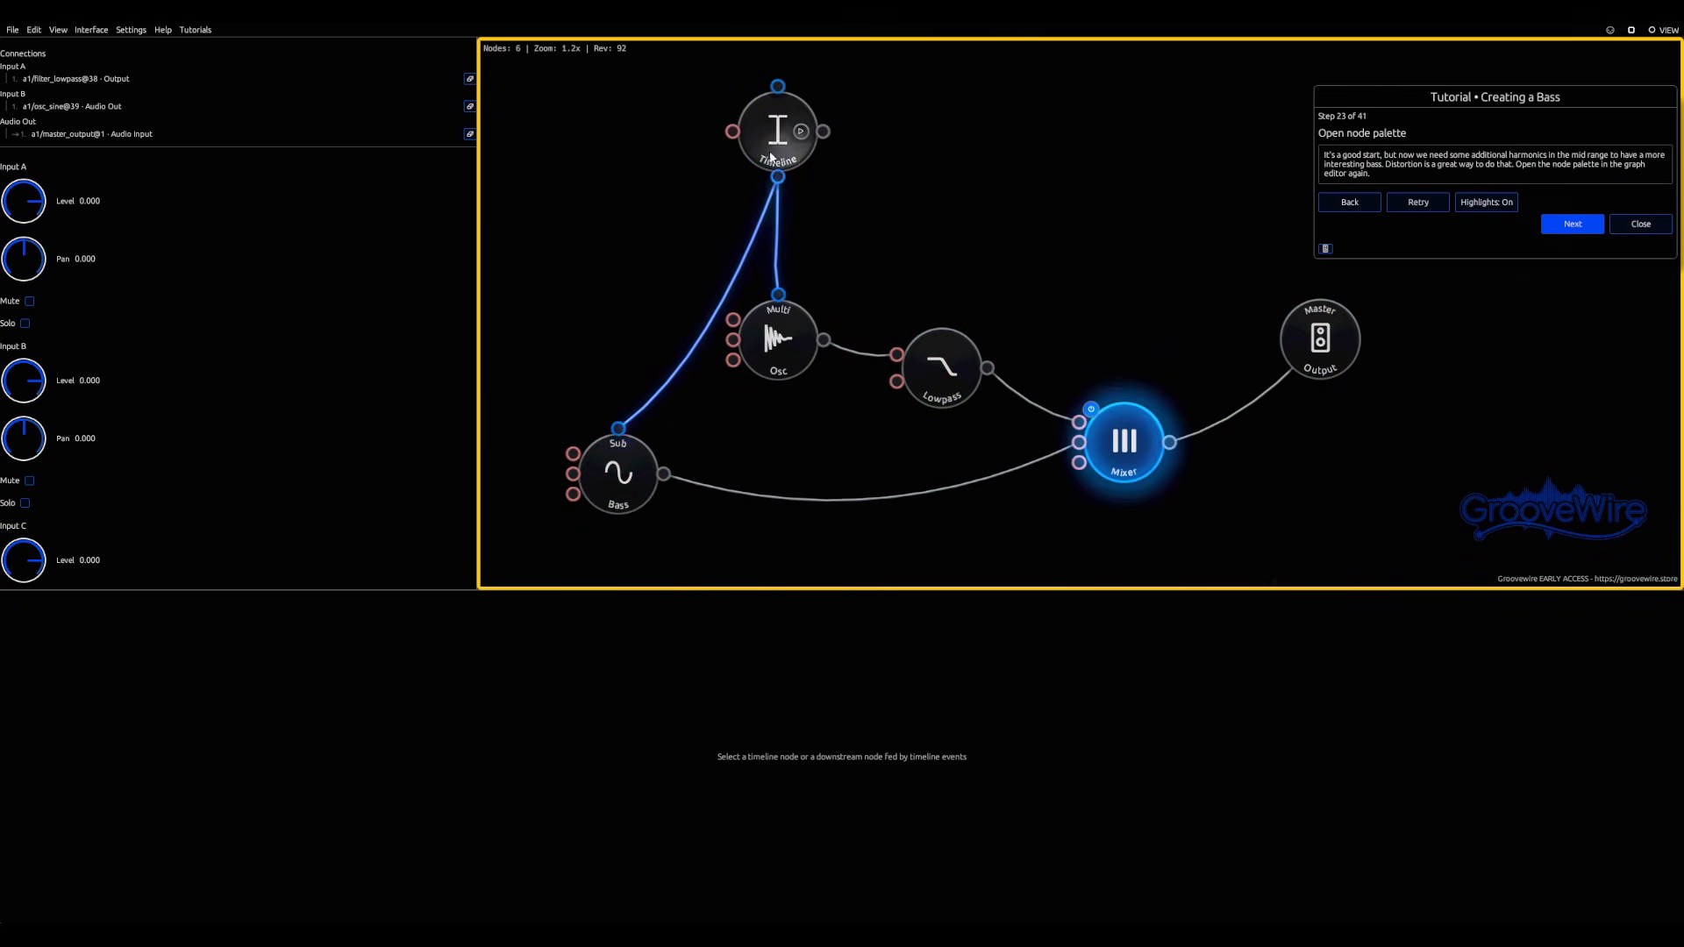
Step: Rearrange the Timeline, Multi Oscillator, Lowpass and Mixer nodes to leave room between Lowpass and the Mixer
left_click_drag(771, 156, 625, 154)
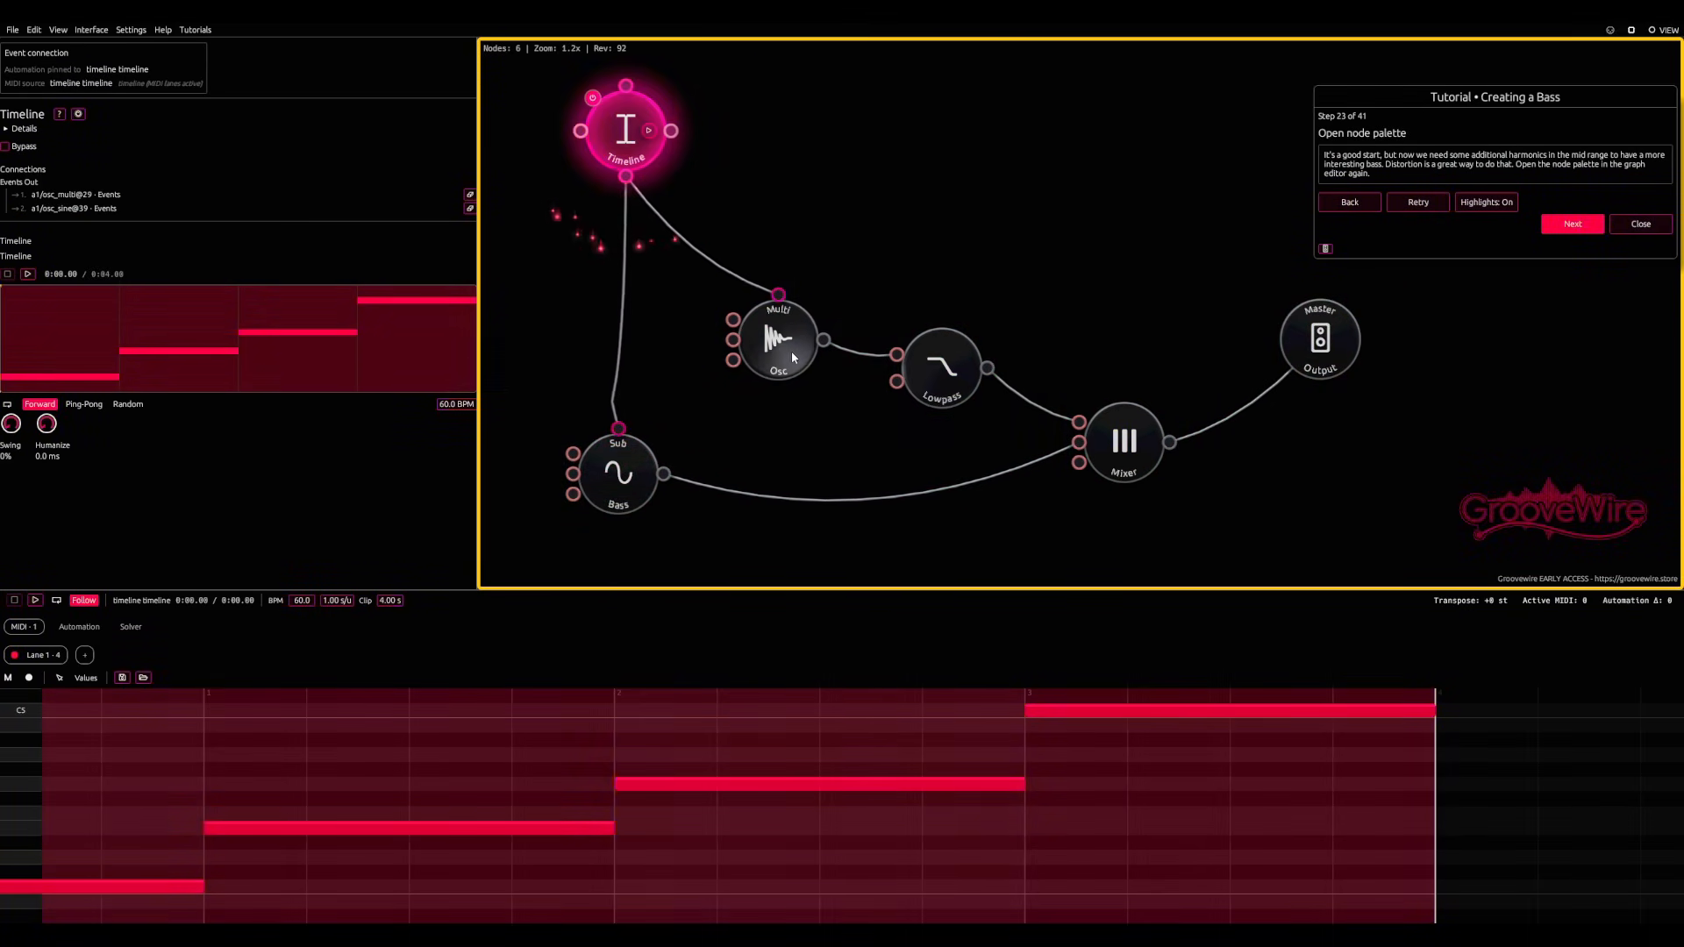
left_click_drag(792, 357, 723, 344)
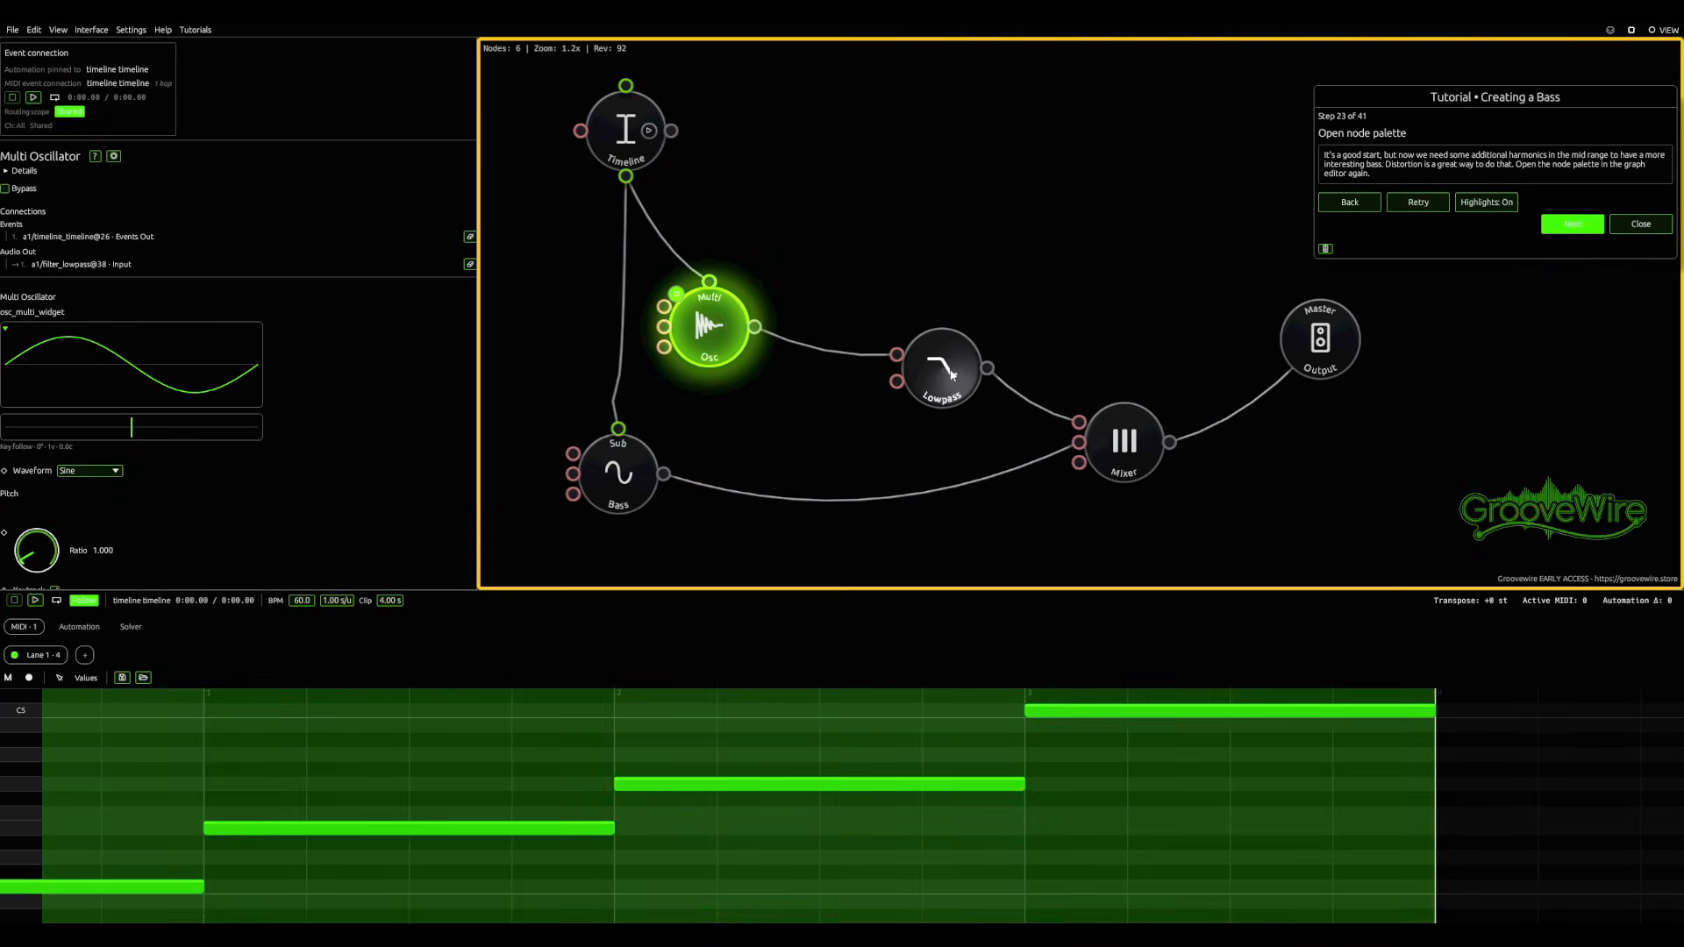
left_click_drag(952, 374, 907, 333)
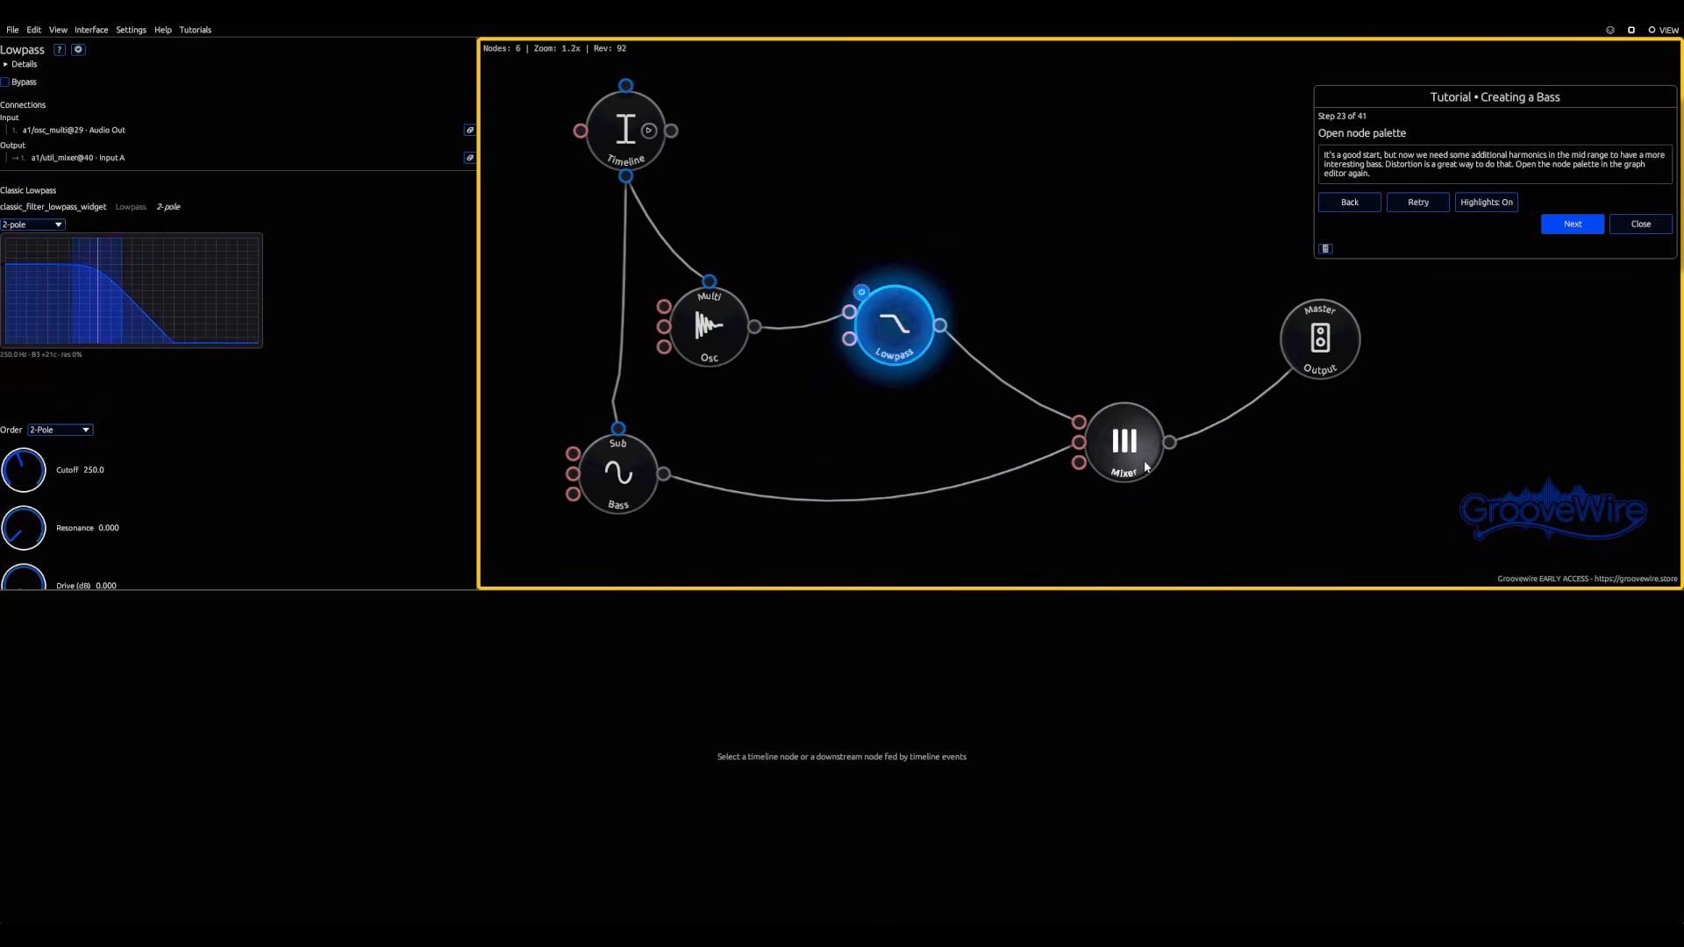
left_click_drag(1144, 468, 1109, 489)
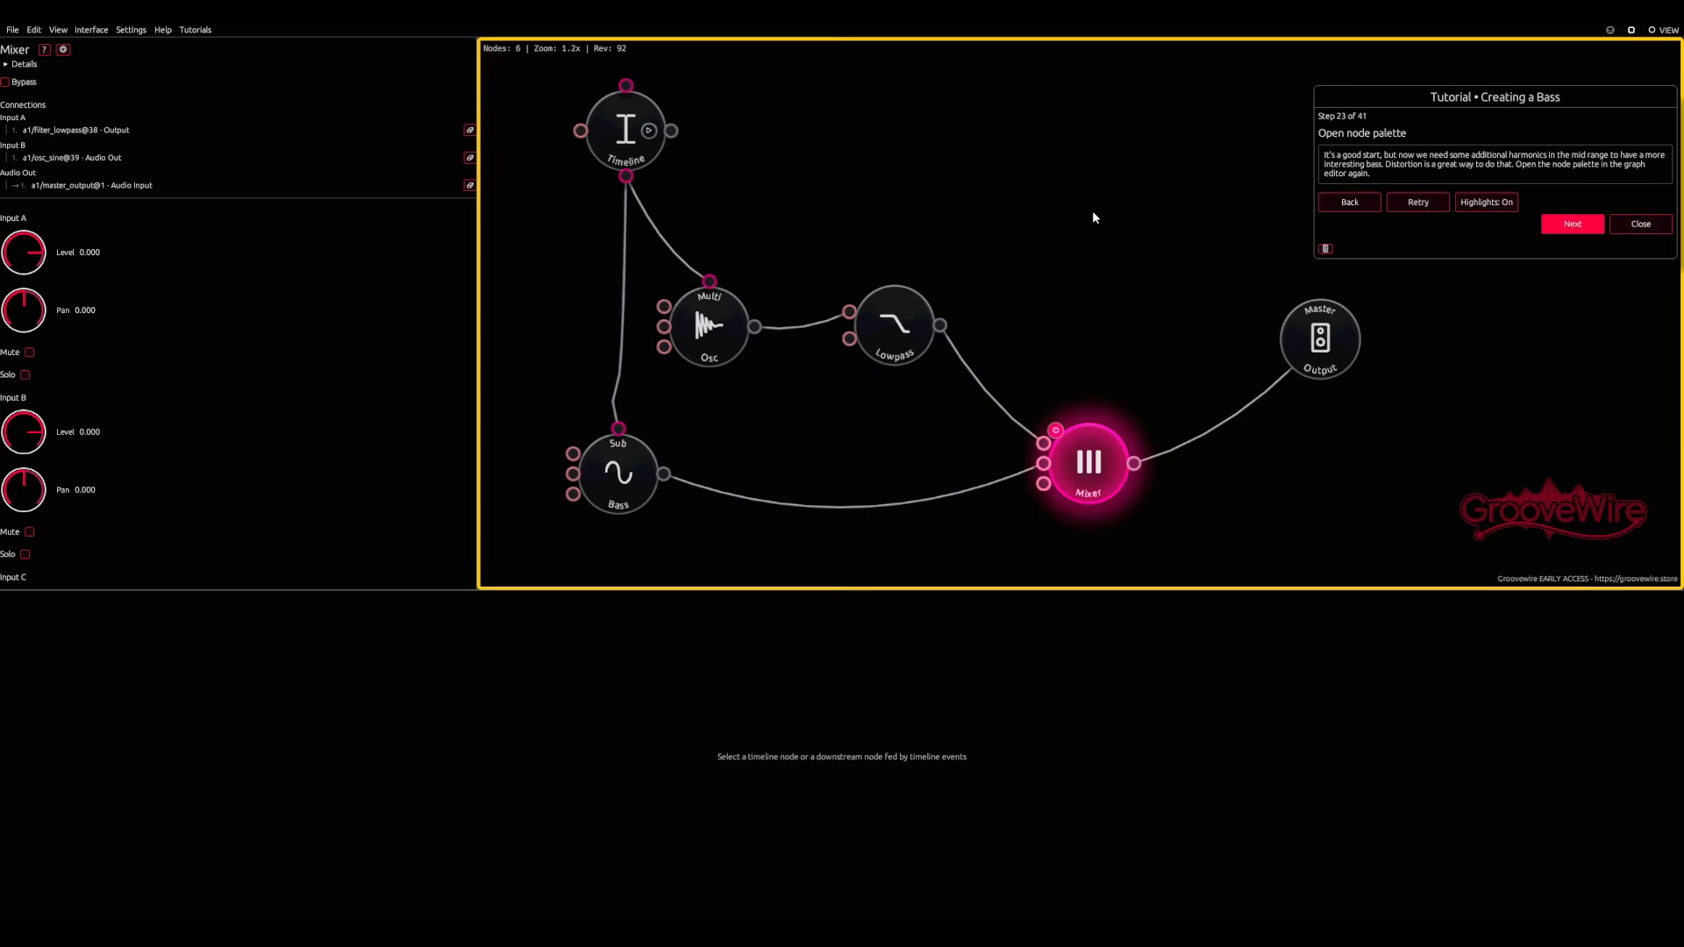
Step: Add a Distortion node from the effects category and insert it into the connection between Lowpass and Mixer
right_click(1010, 169)
scroll(1114, 287, "down", 4)
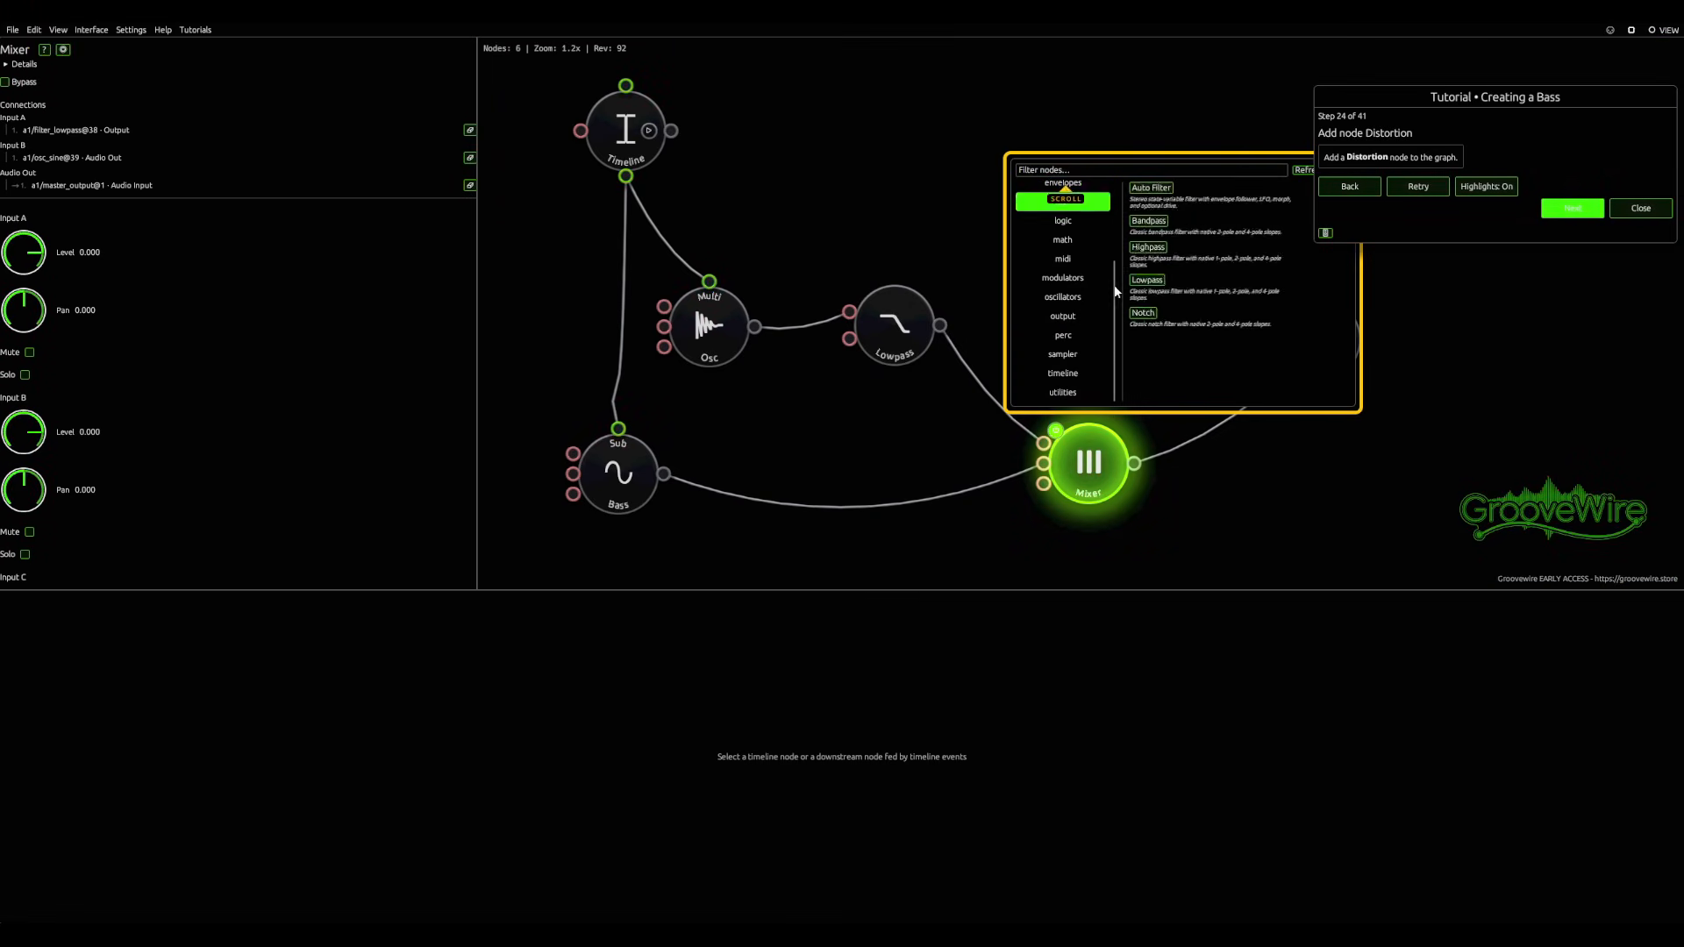
scroll(1079, 289, "up", 5)
left_click(1063, 285)
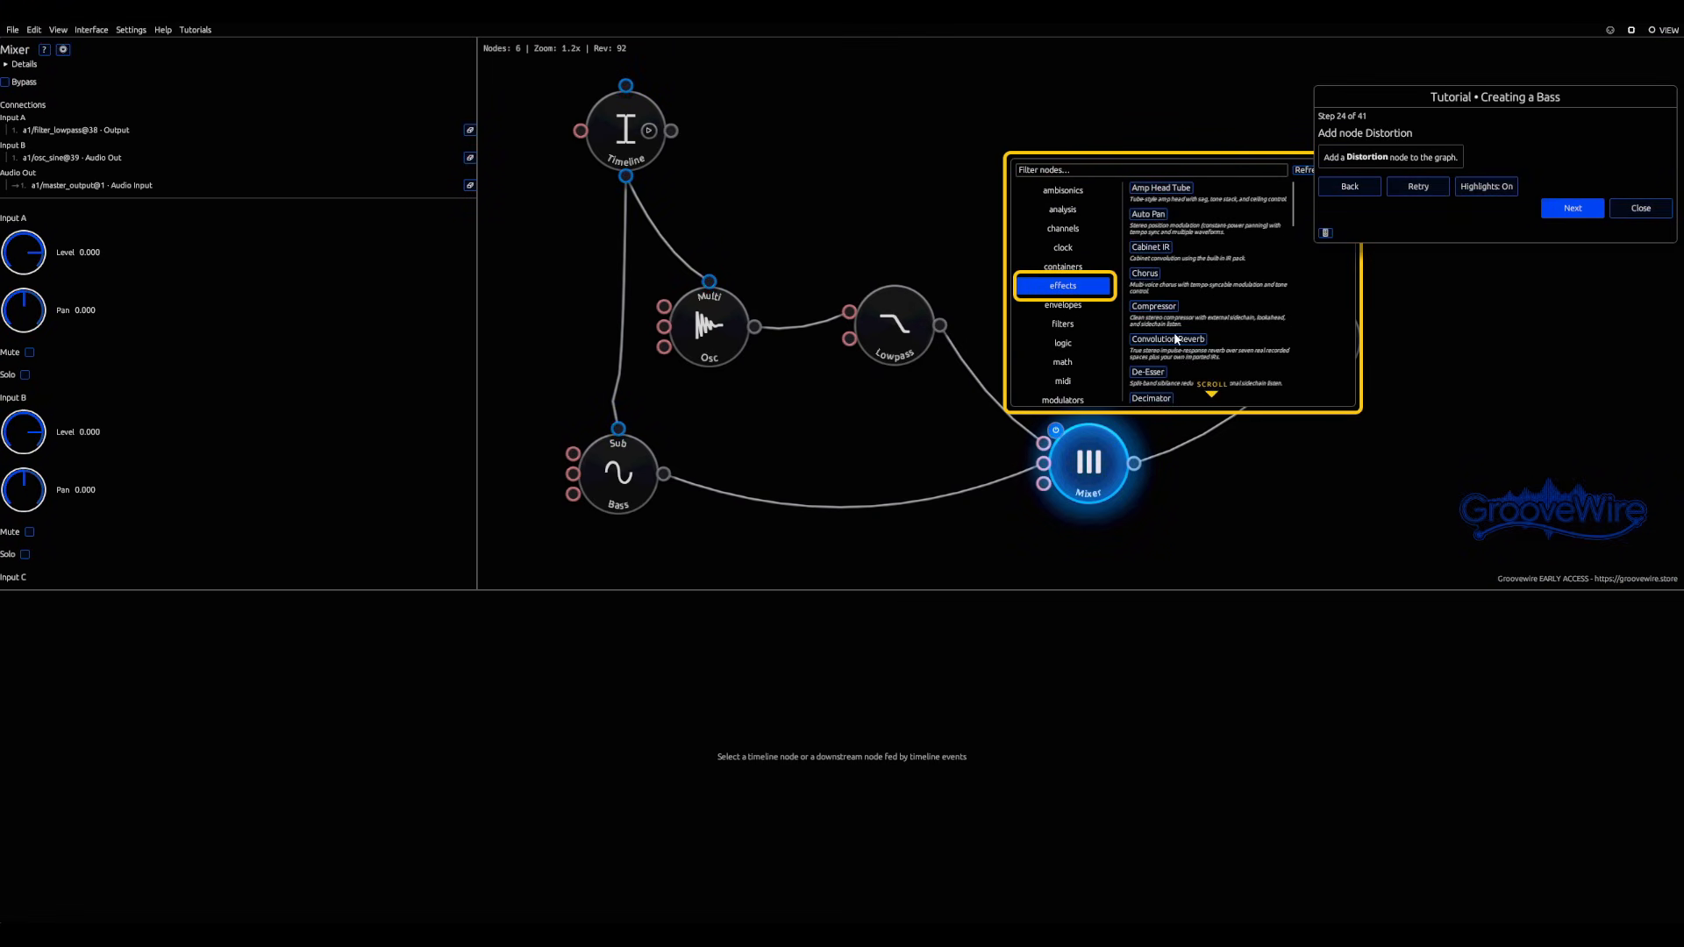
scroll(1174, 342, "down", 2)
left_click(1152, 353)
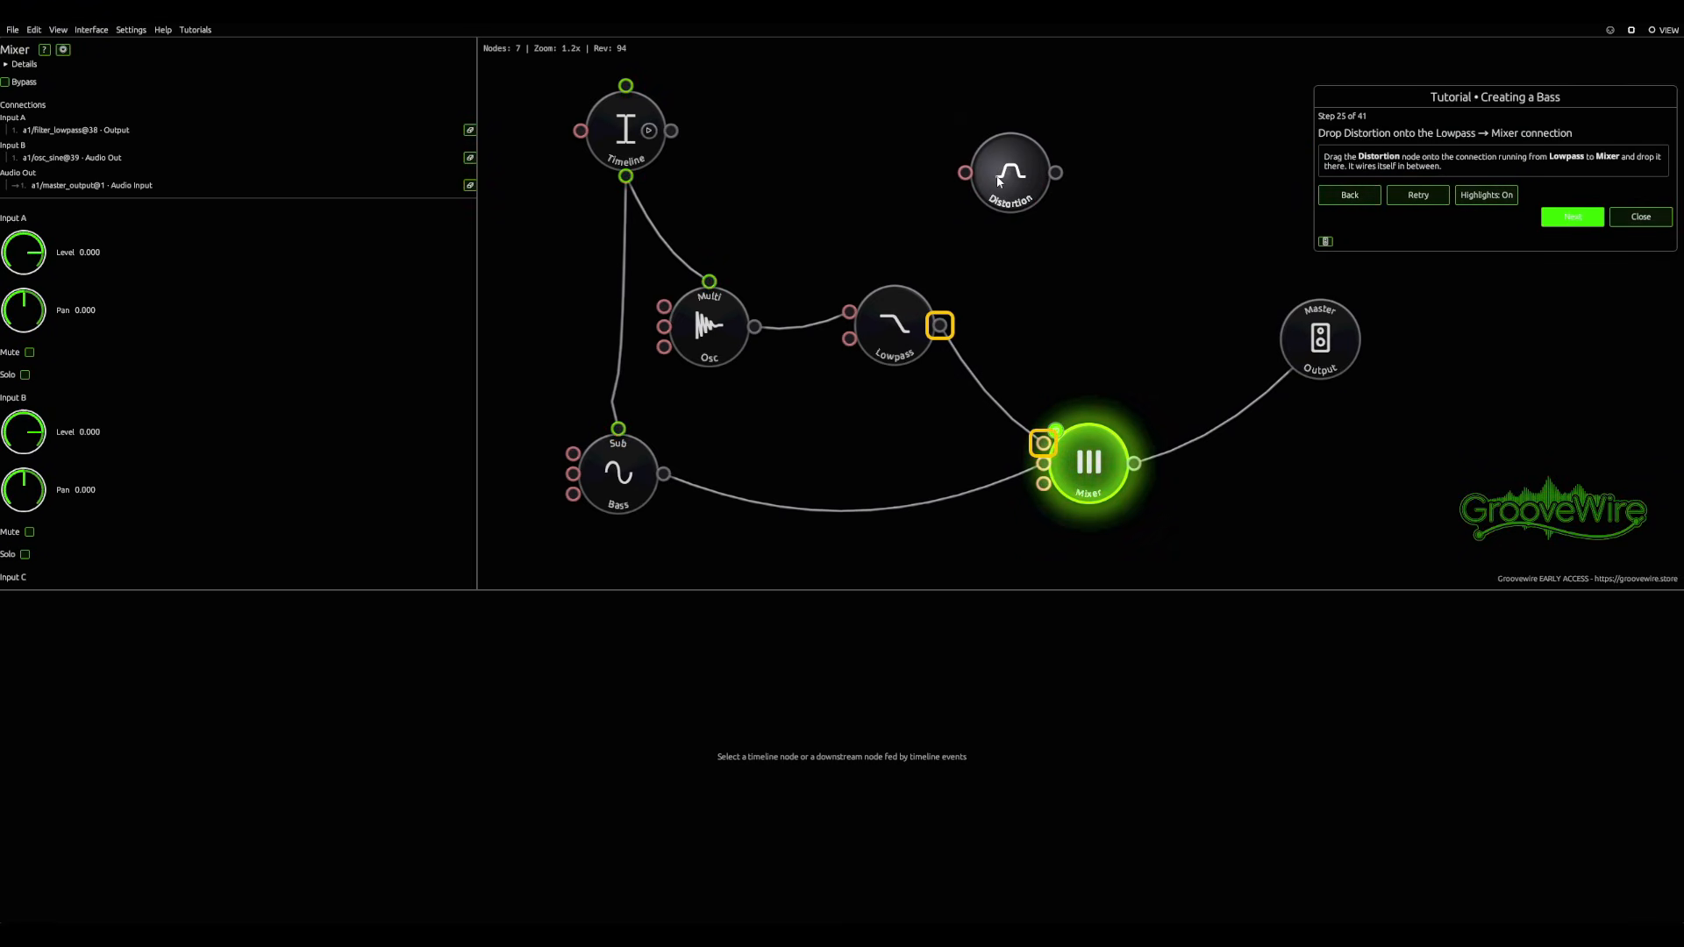
left_click_drag(896, 326, 852, 329)
left_click_drag(1012, 175, 982, 414)
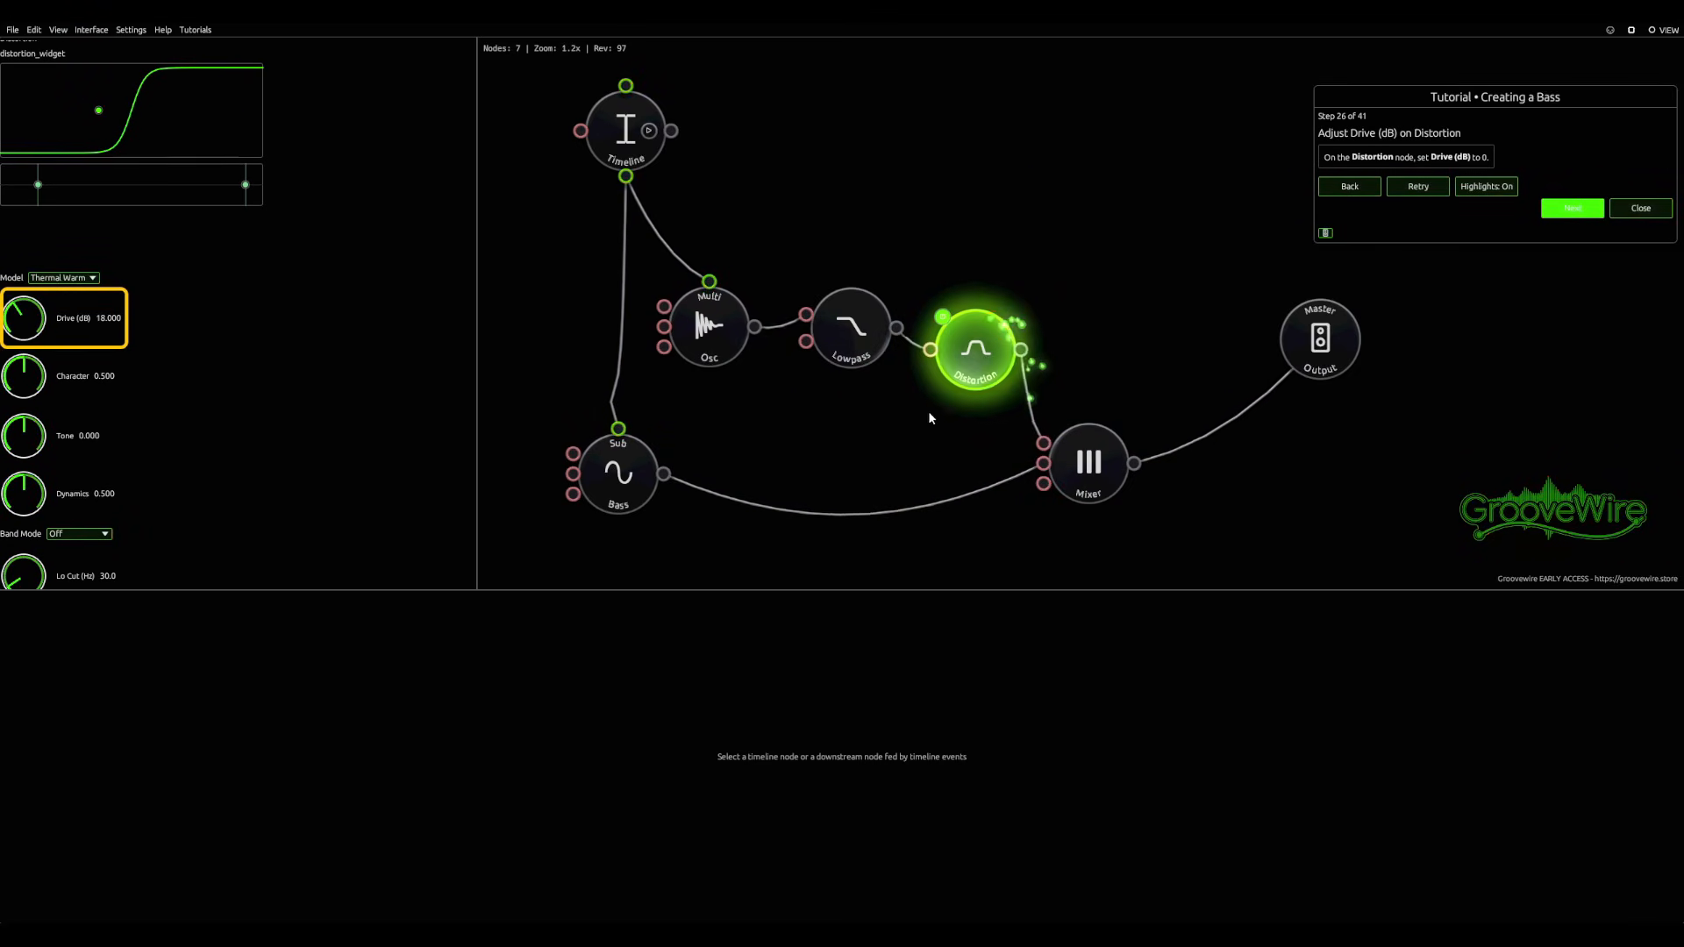
Step: Set the Distortion node's Drive to 0 dB
scroll(877, 439, "down", 4)
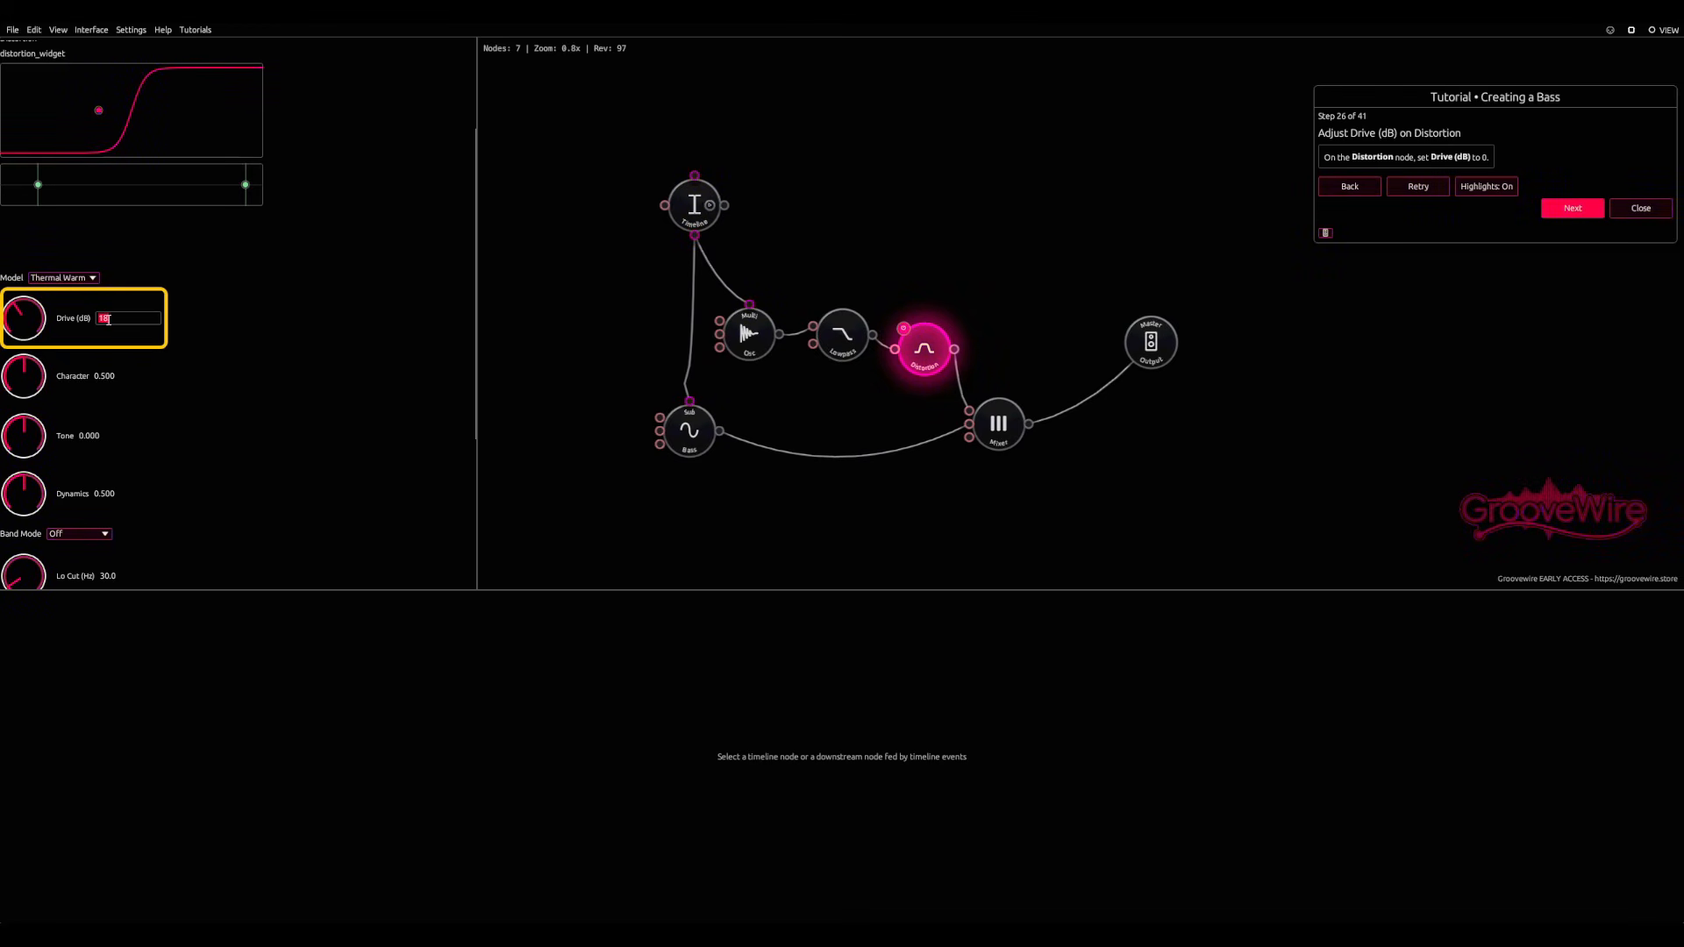
type("0")
key("Return")
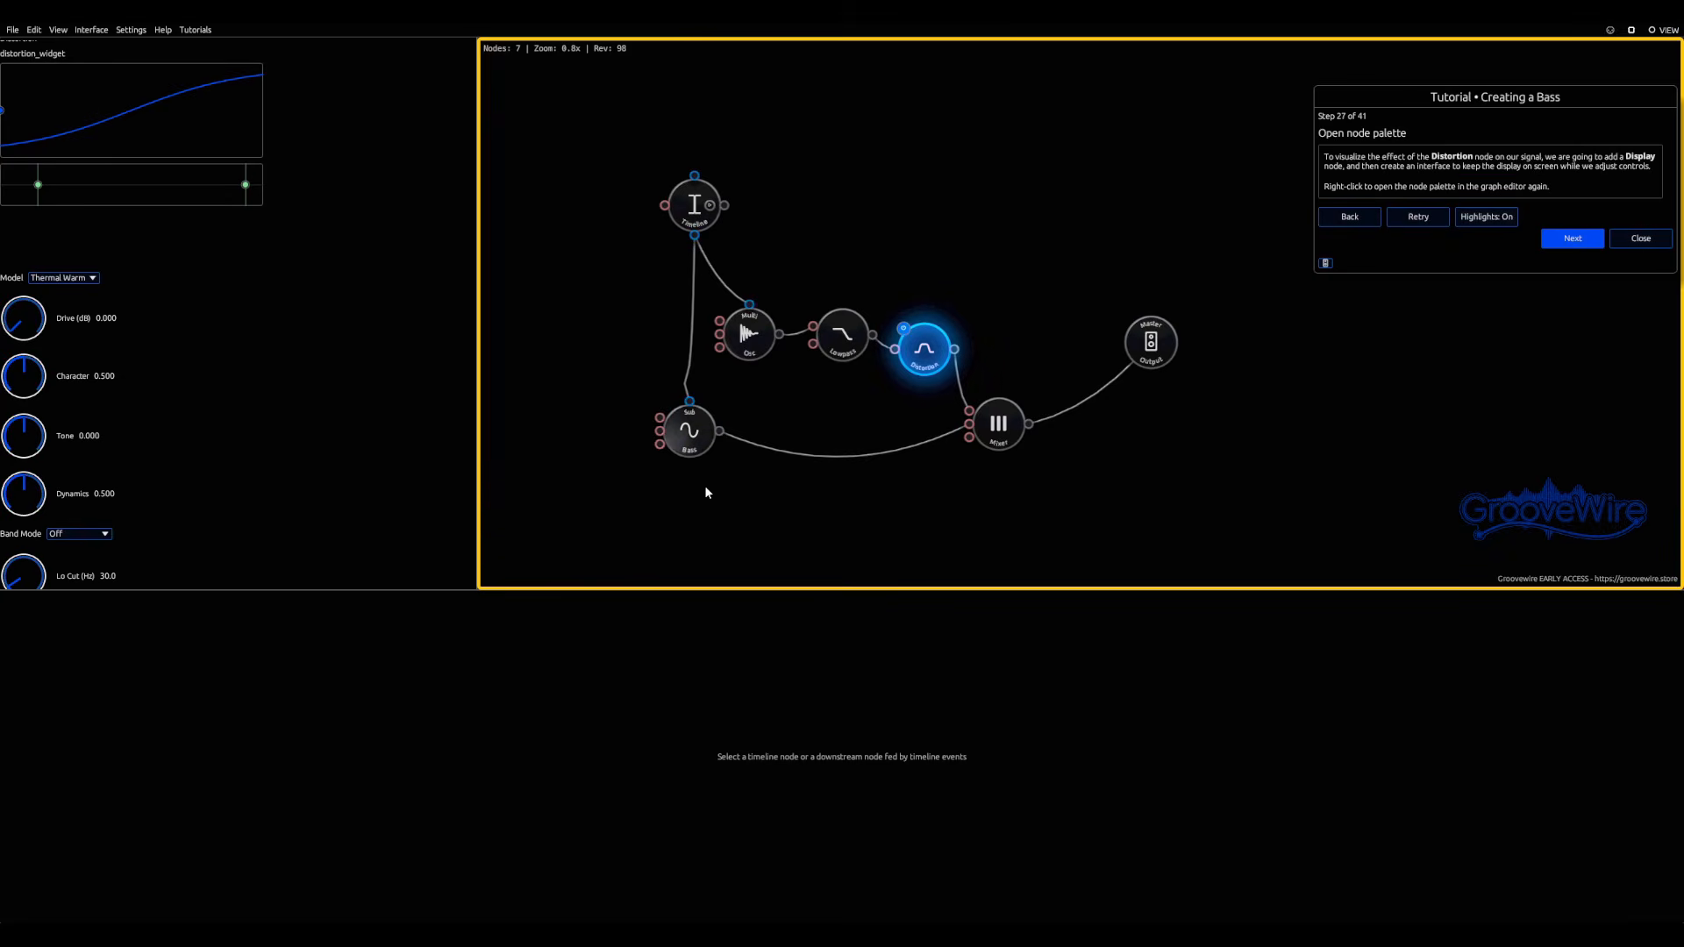
Step: Add a Display node from the analysis category near the Master Output and select it
left_click_drag(902, 476, 799, 444)
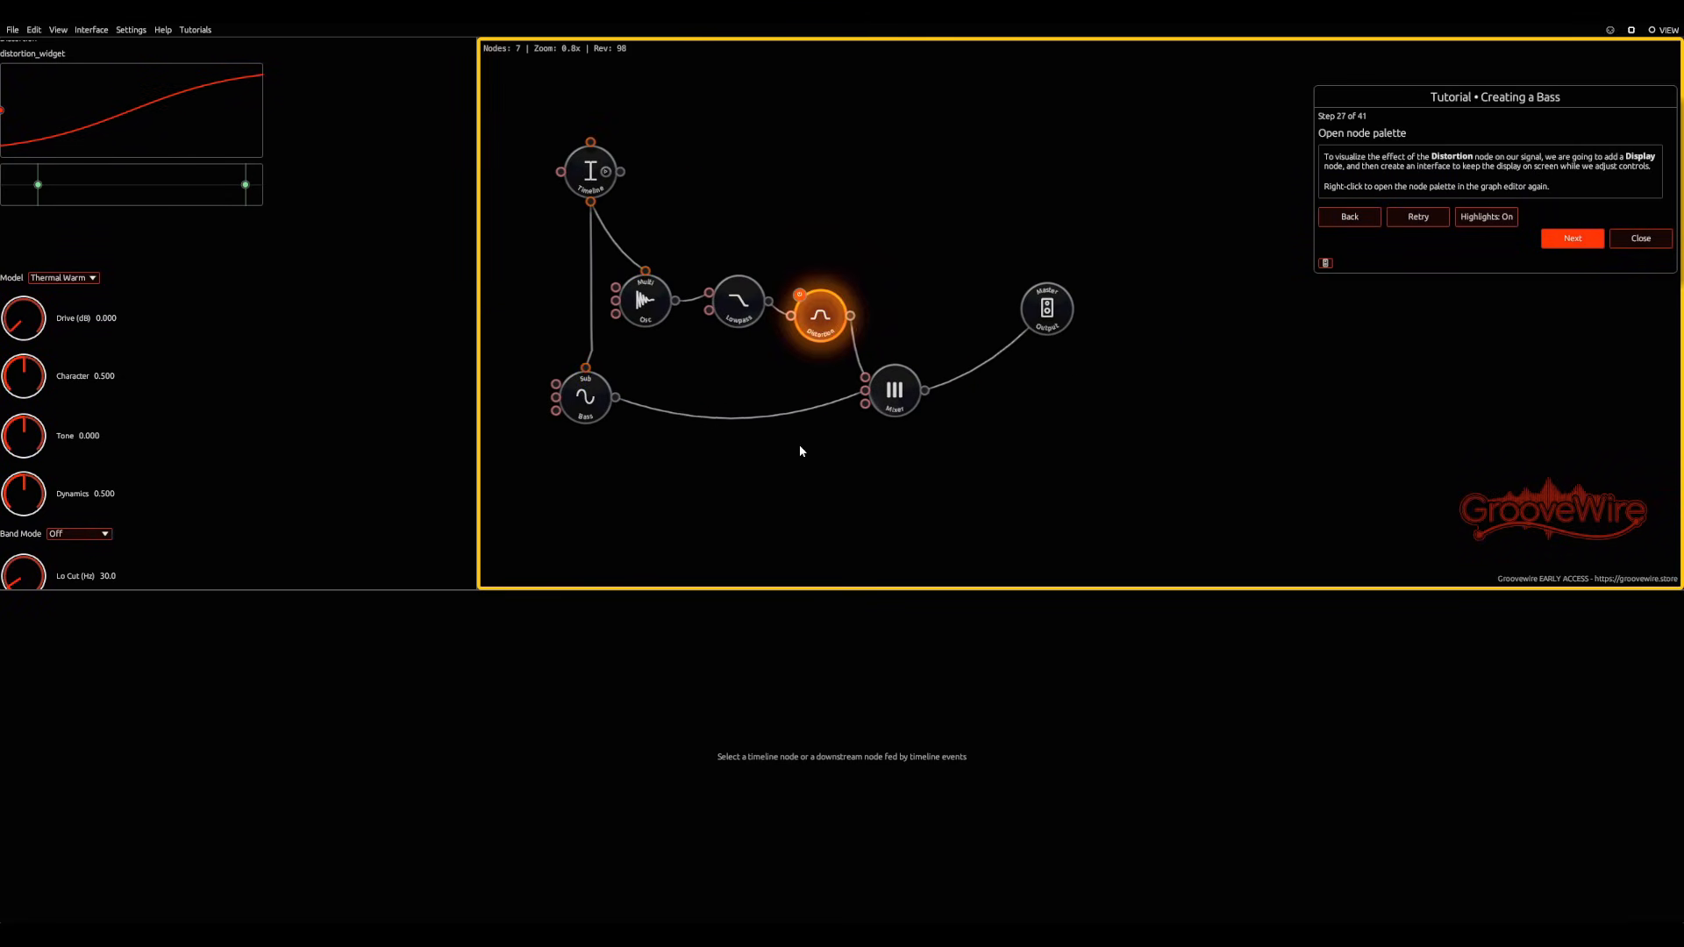
right_click(1021, 403)
left_click(1068, 441)
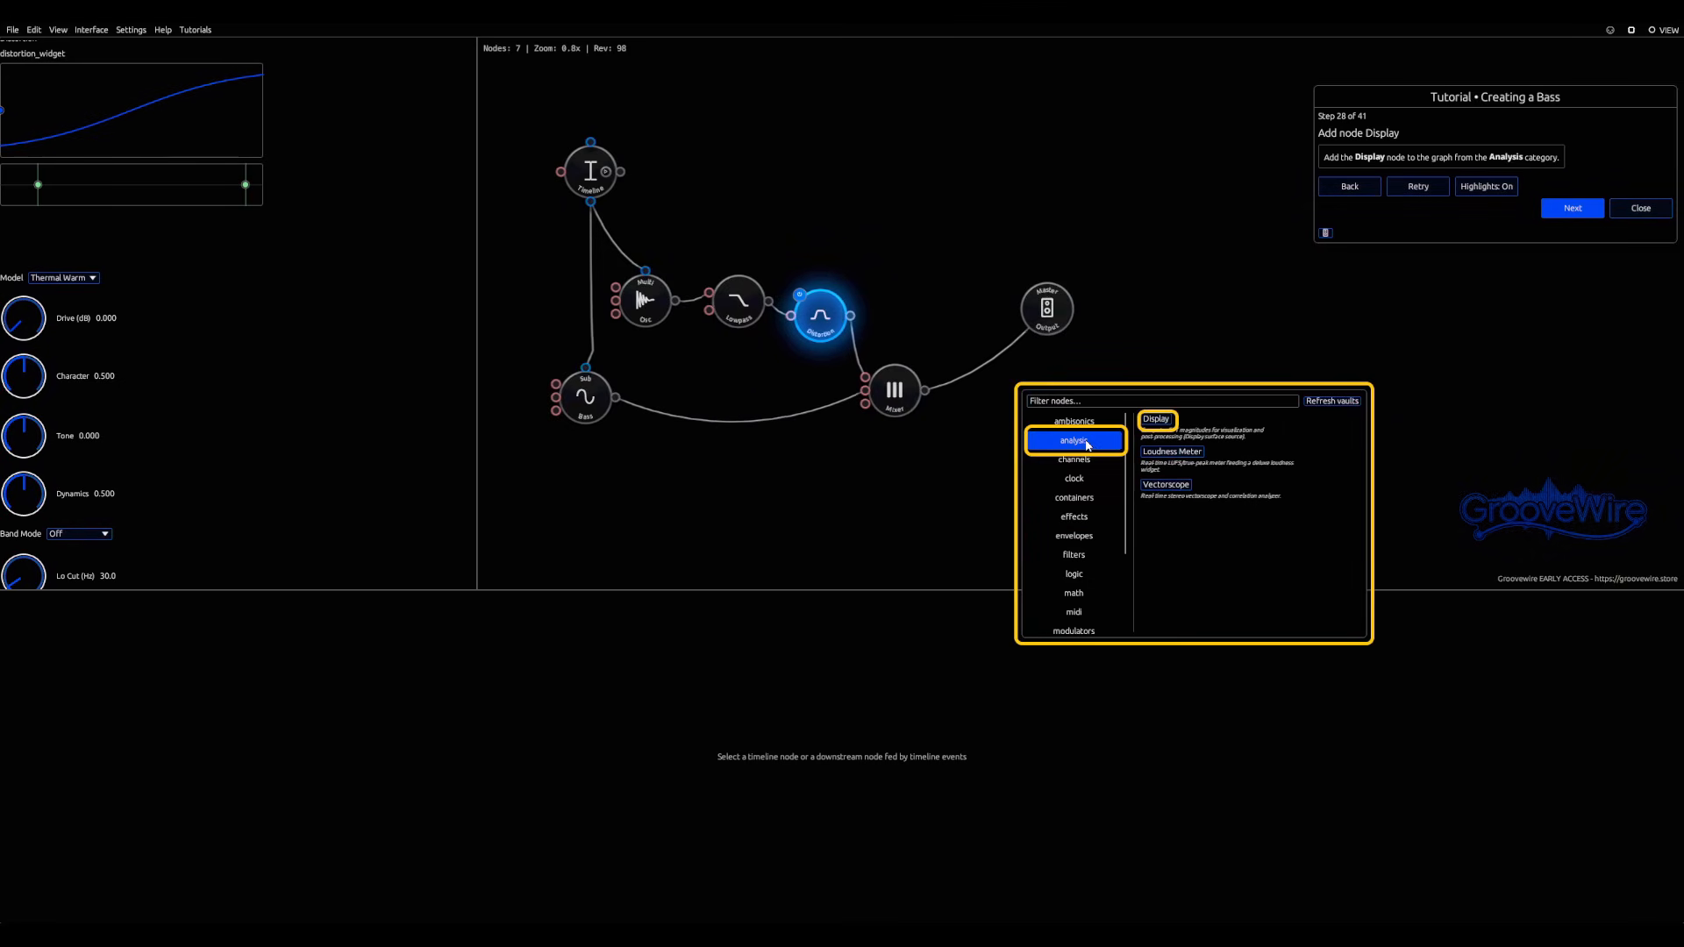
left_click(1156, 420)
left_click(1021, 416)
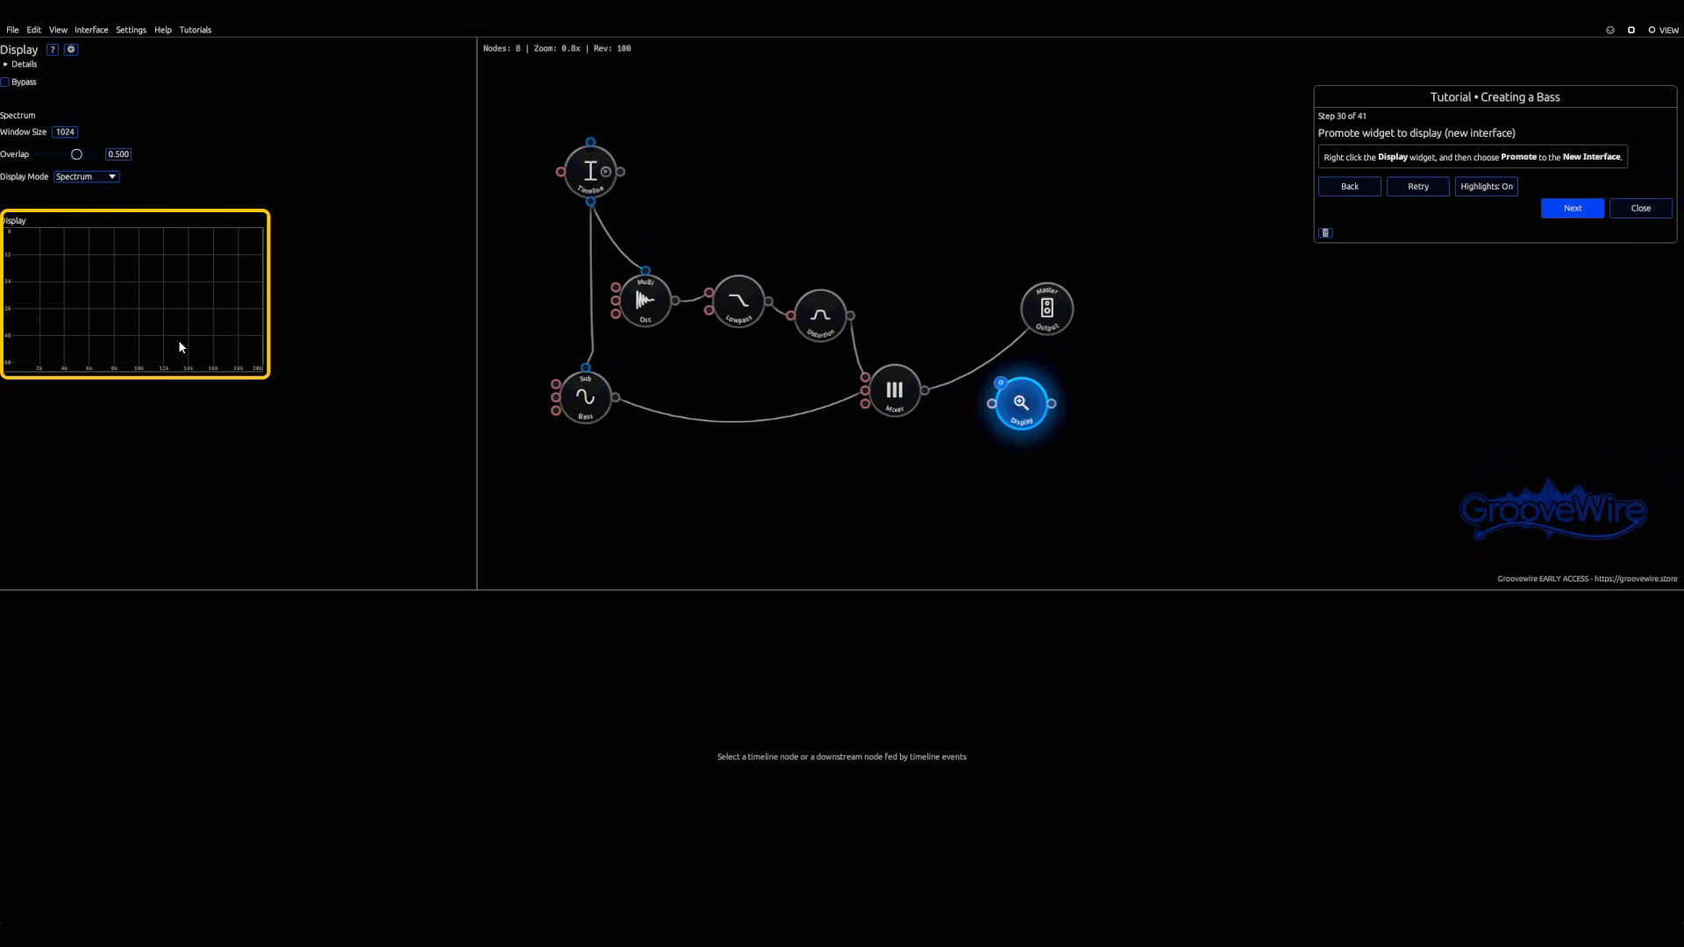
Step: Promote the Display widget to a new interface placed clear of the graph, and connect the Mixer's audio output to the Display node's input
right_click(123, 292)
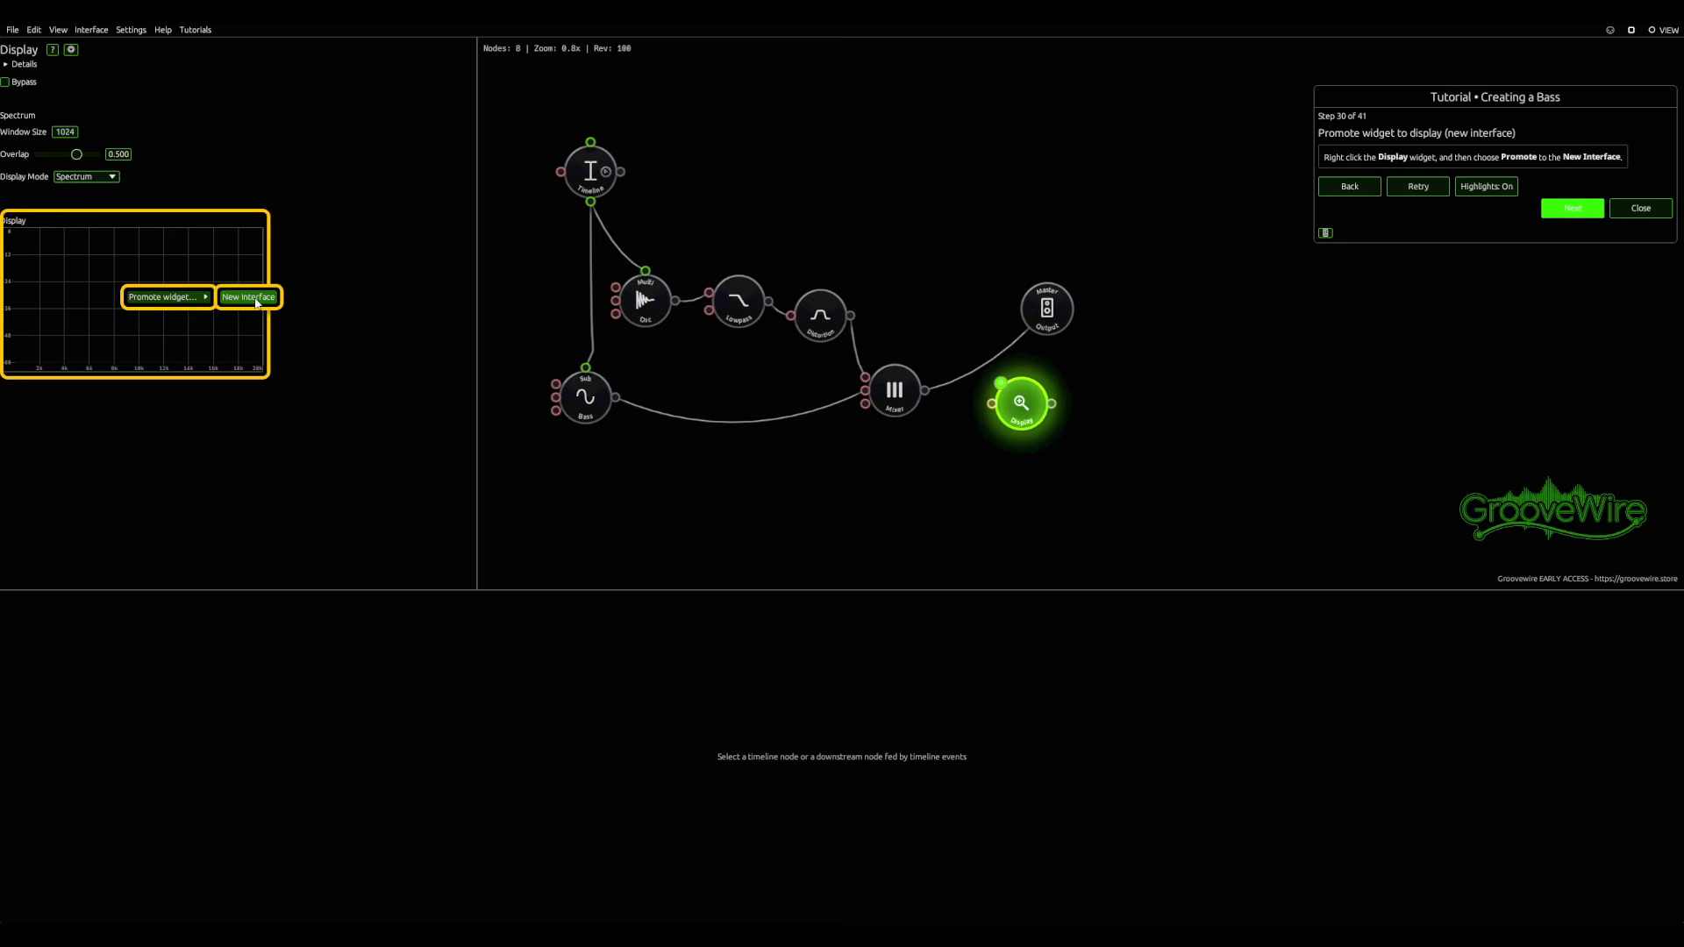
left_click(255, 299)
left_click_drag(509, 186, 1475, 614)
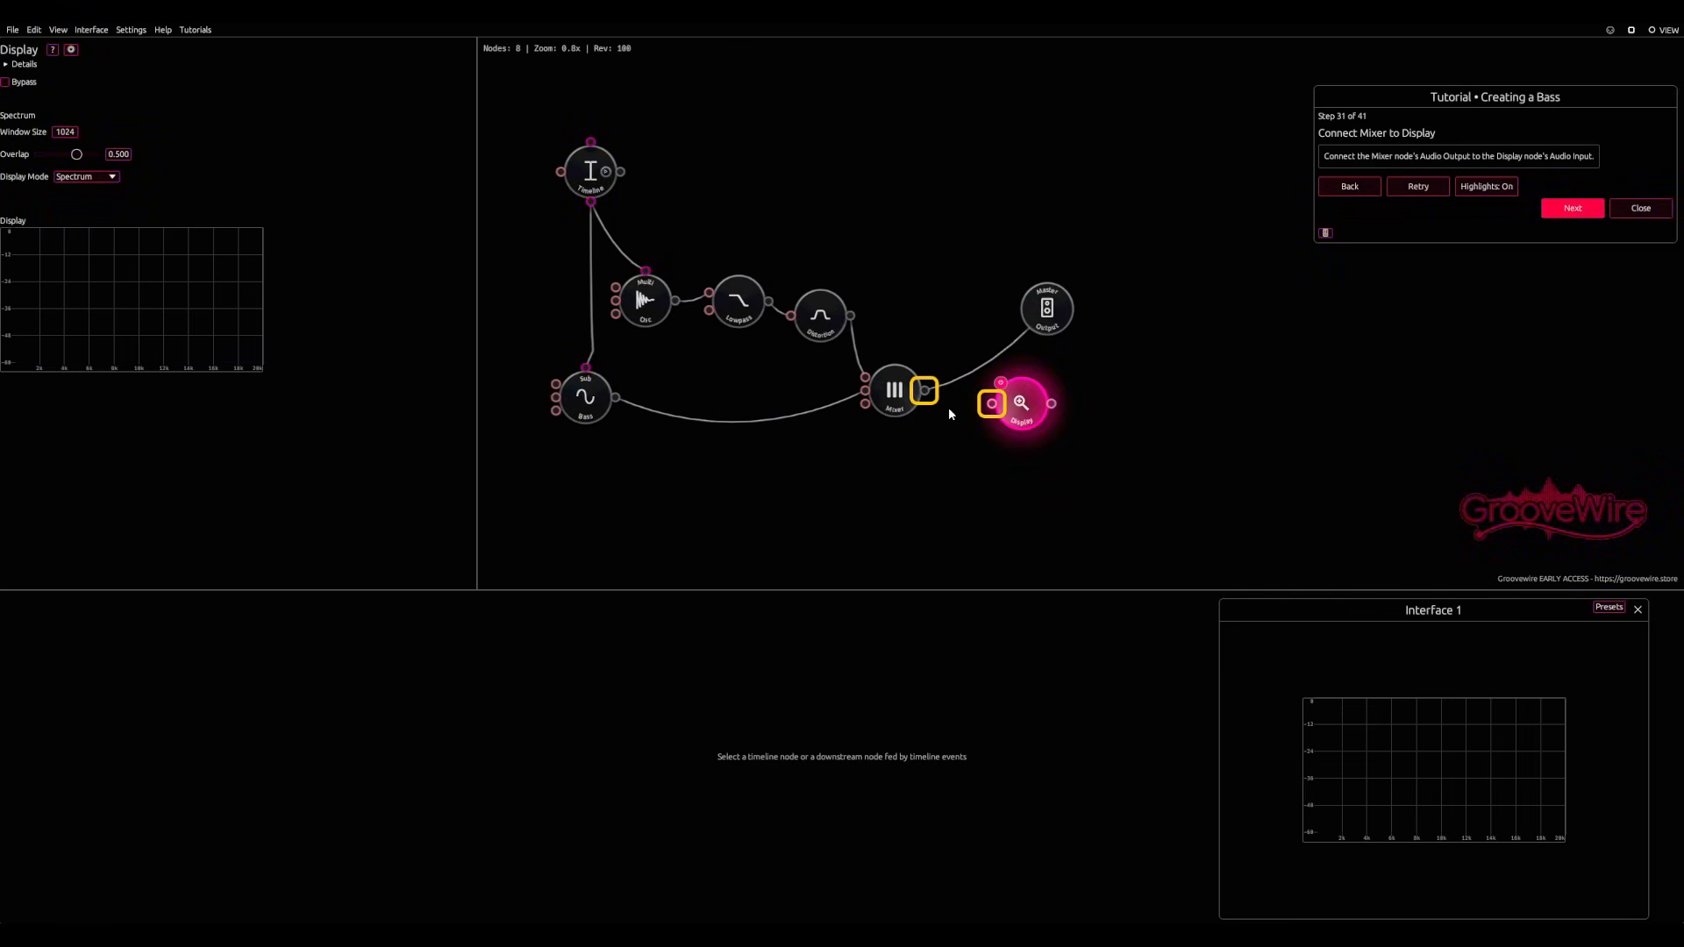
left_click_drag(927, 393, 997, 414)
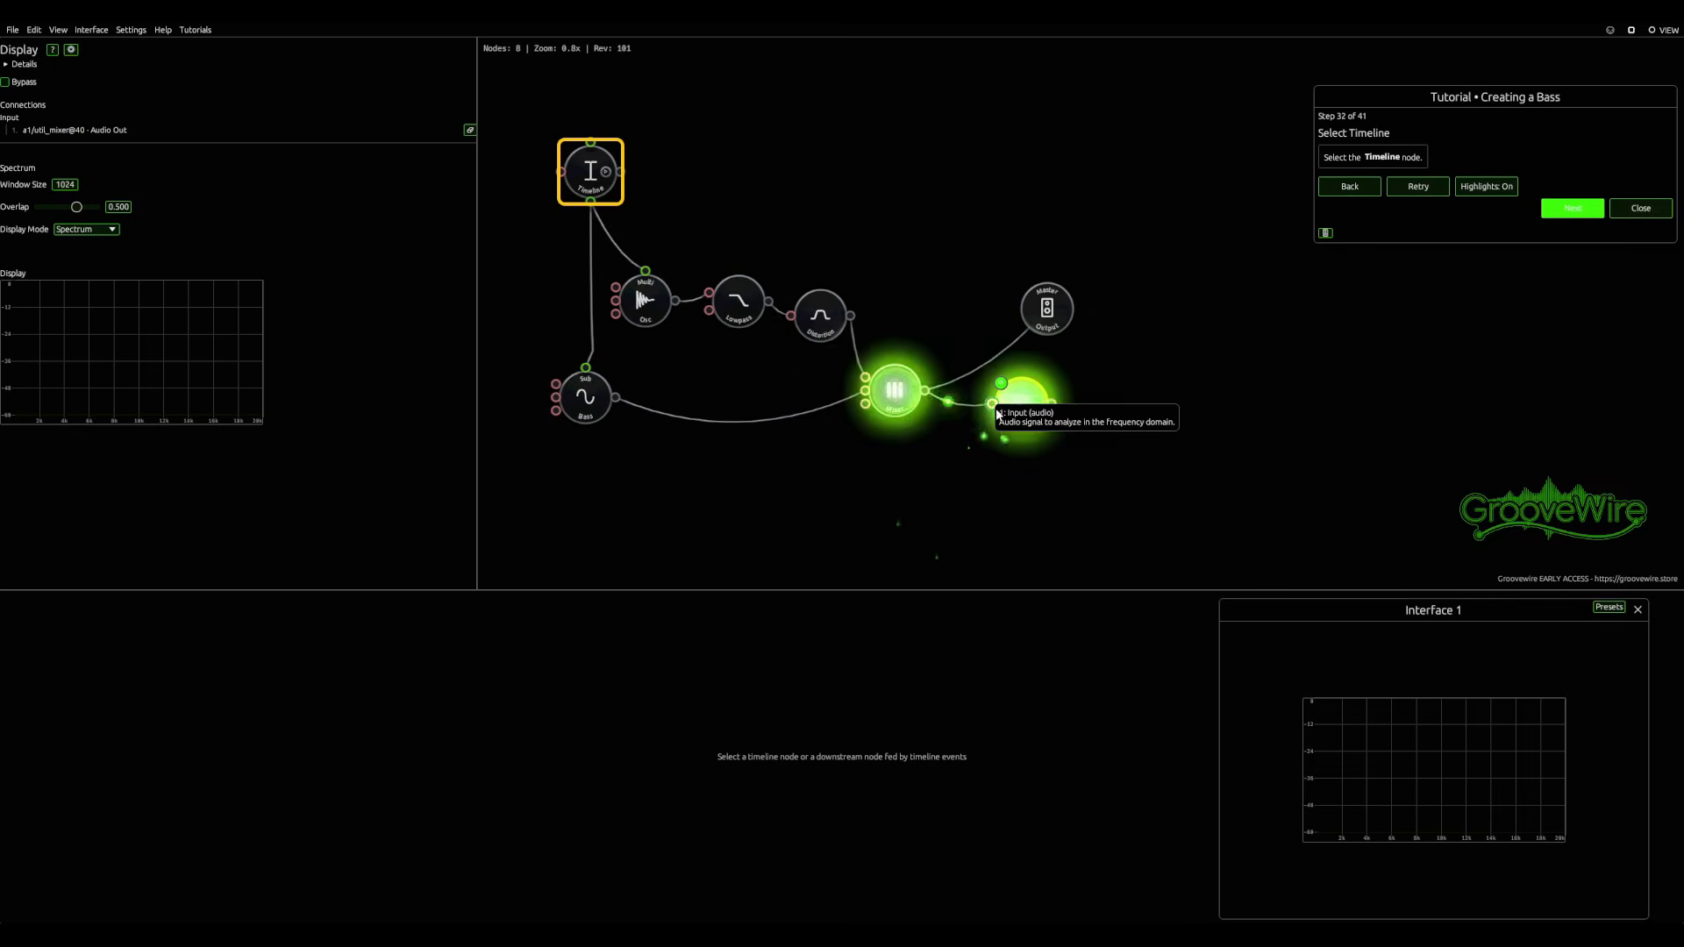
Step: Turn on looping for the Timeline node and start its playback
left_click(574, 183)
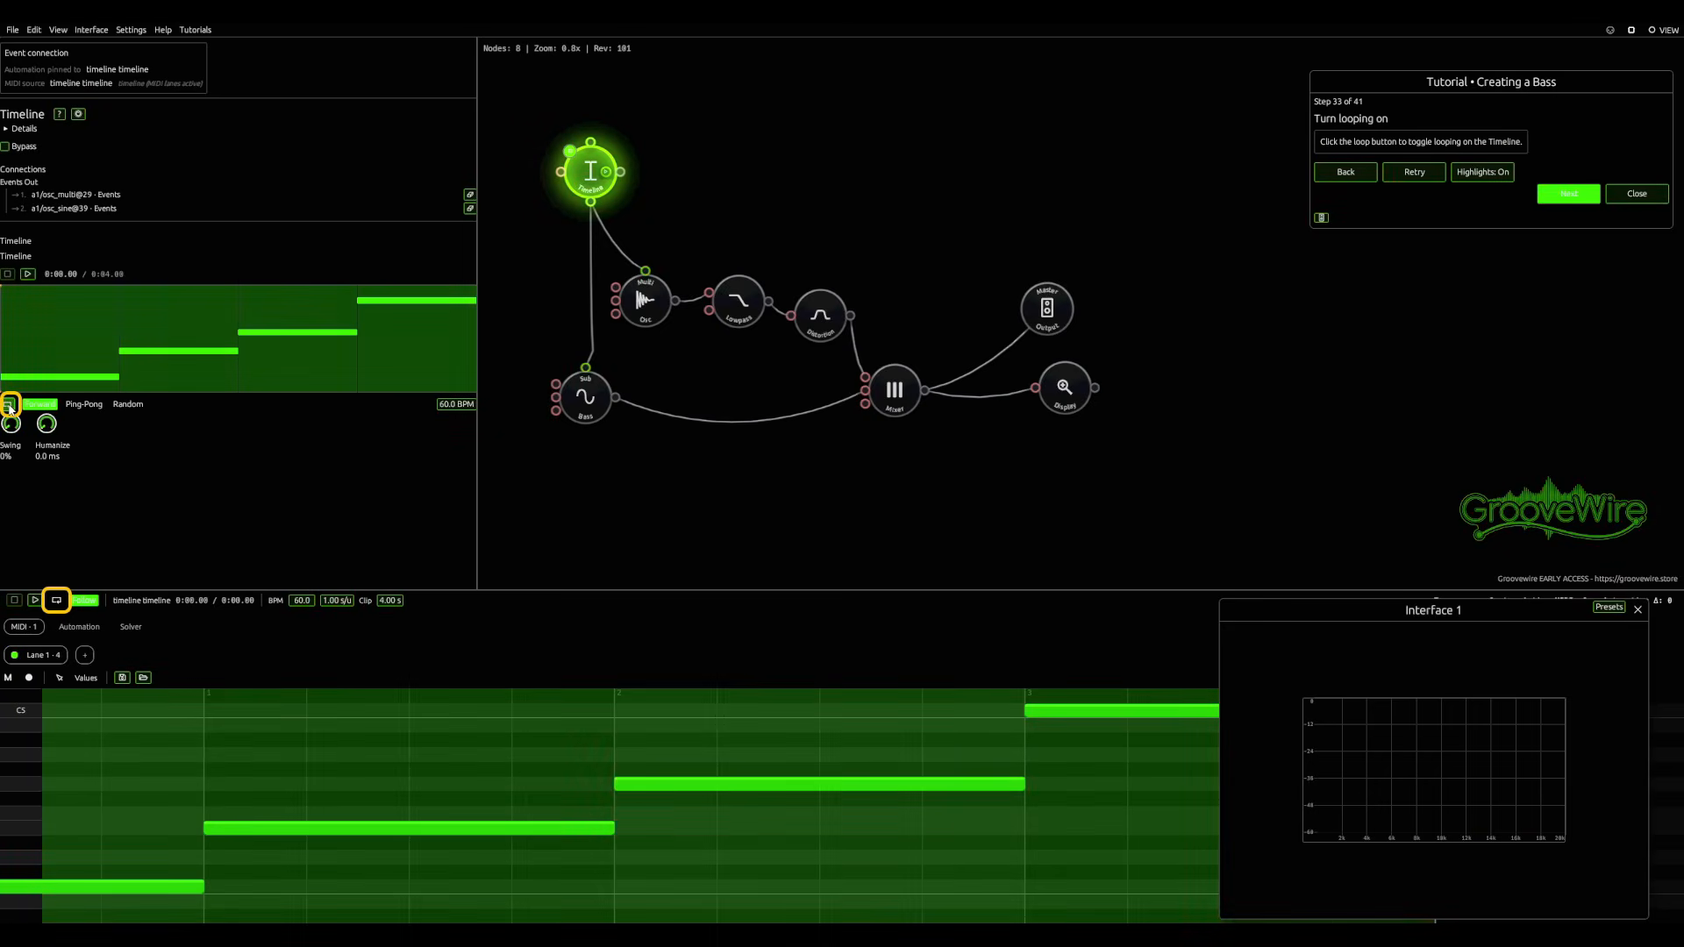
left_click(10, 405)
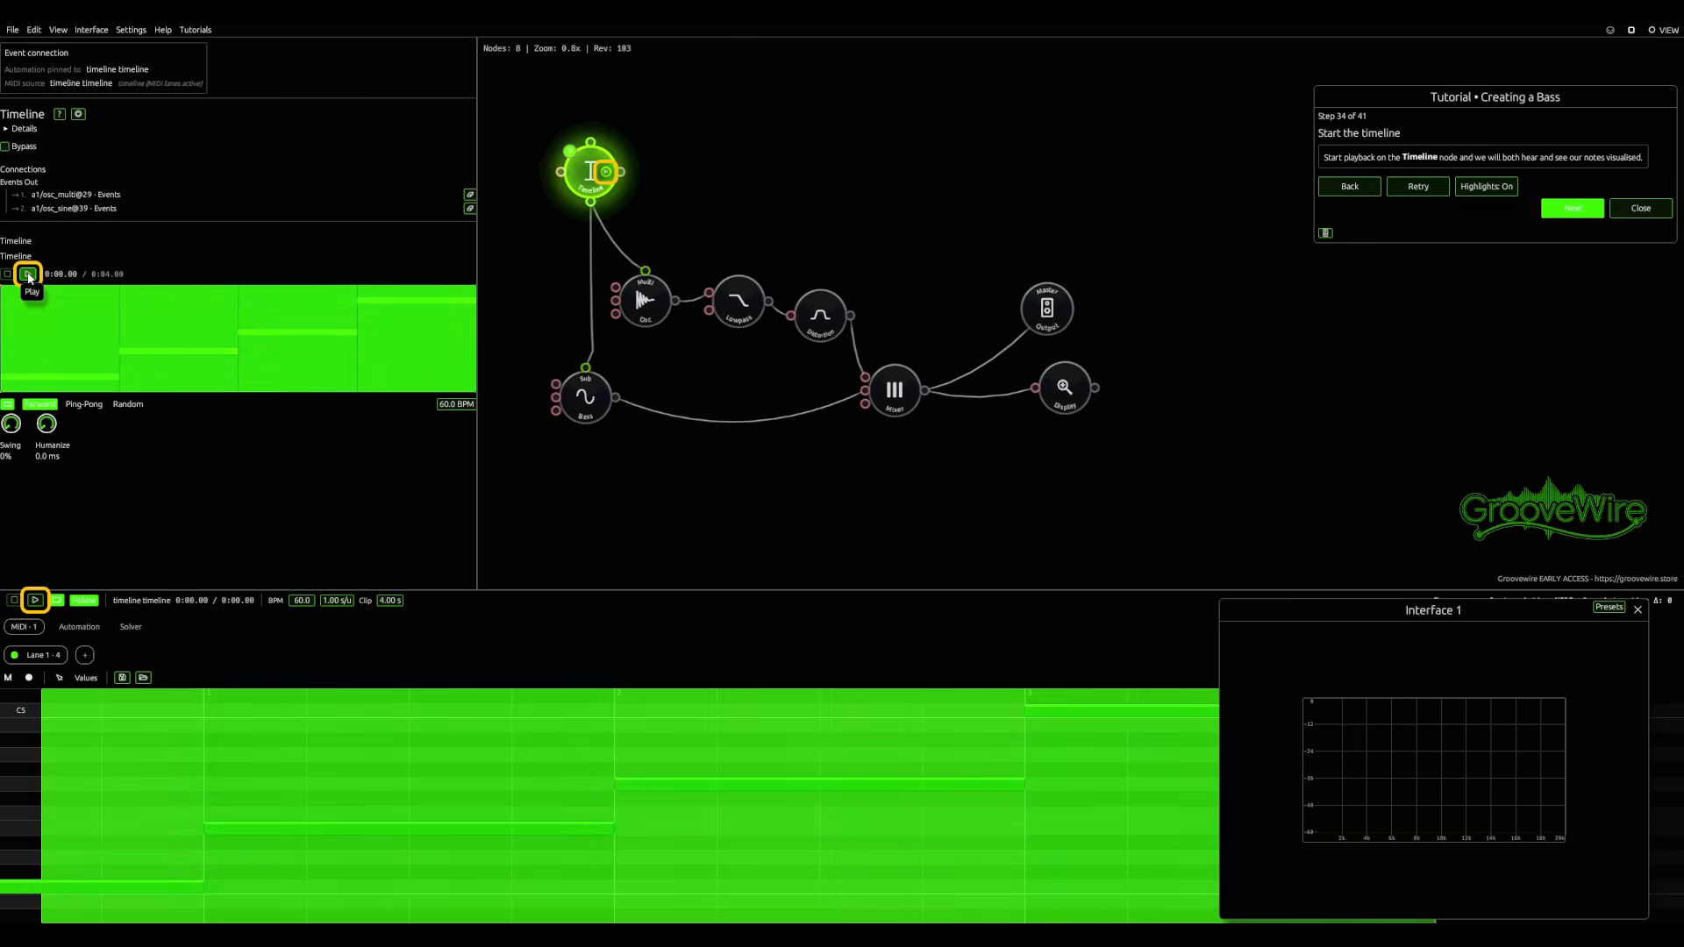
left_click(28, 277)
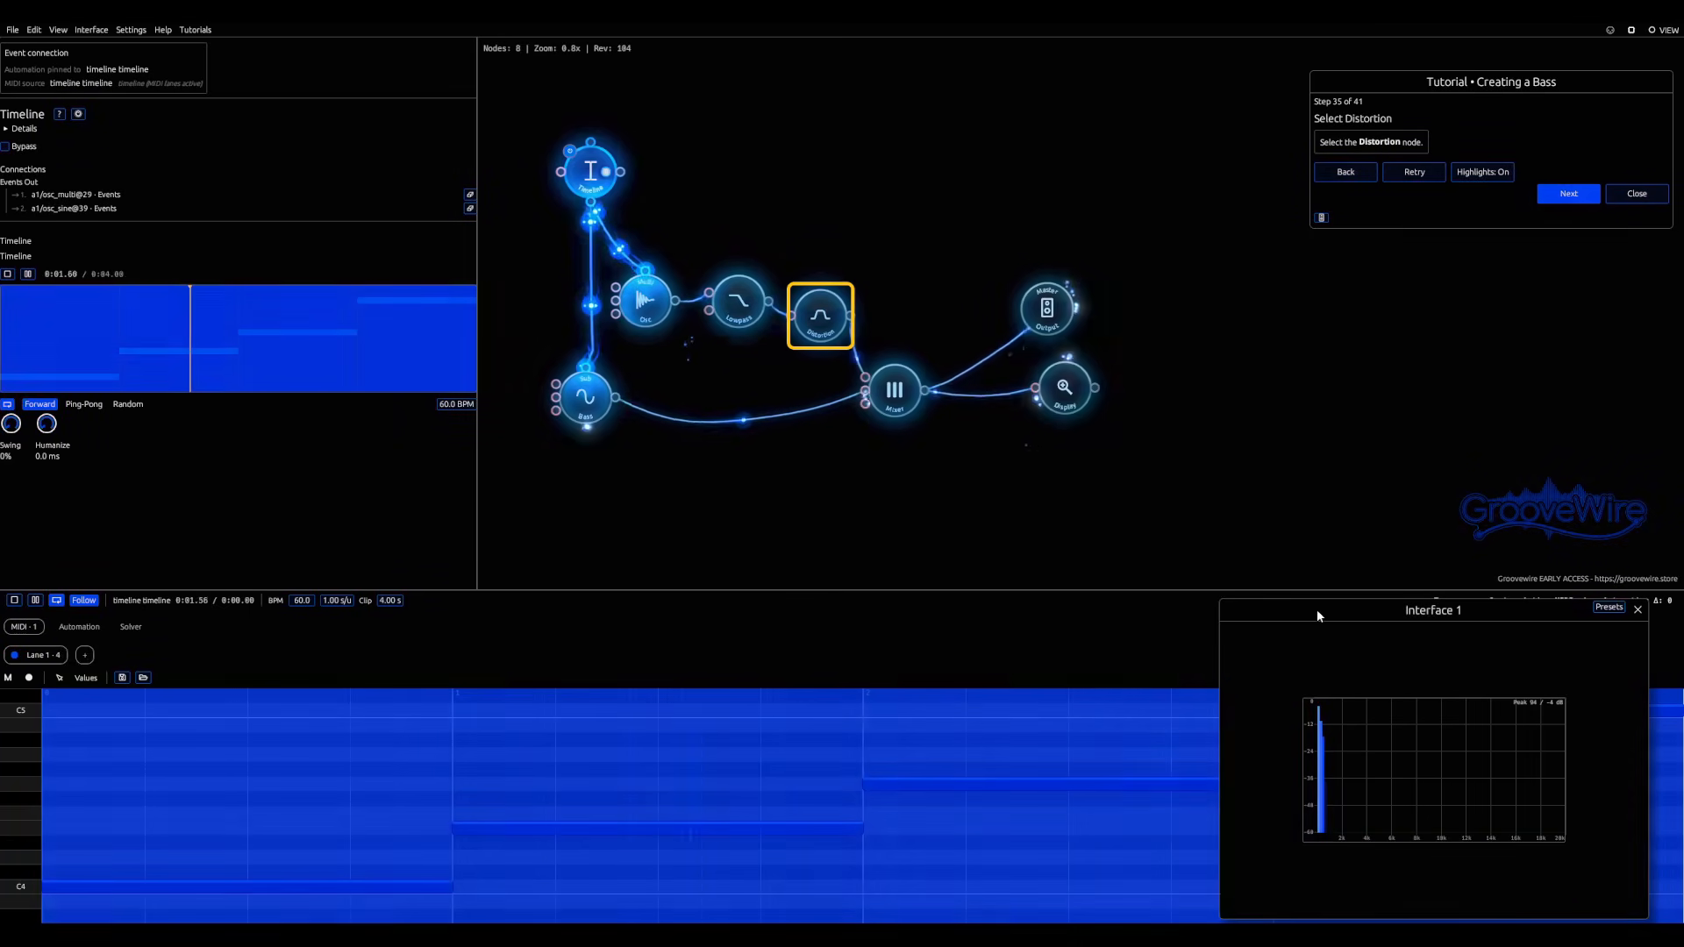
Step: Select the Distortion node and move the Interface 1 window close to the graph without covering the Mixer and Display nodes
left_click_drag(1318, 609, 978, 470)
scroll(787, 384, "up", 4)
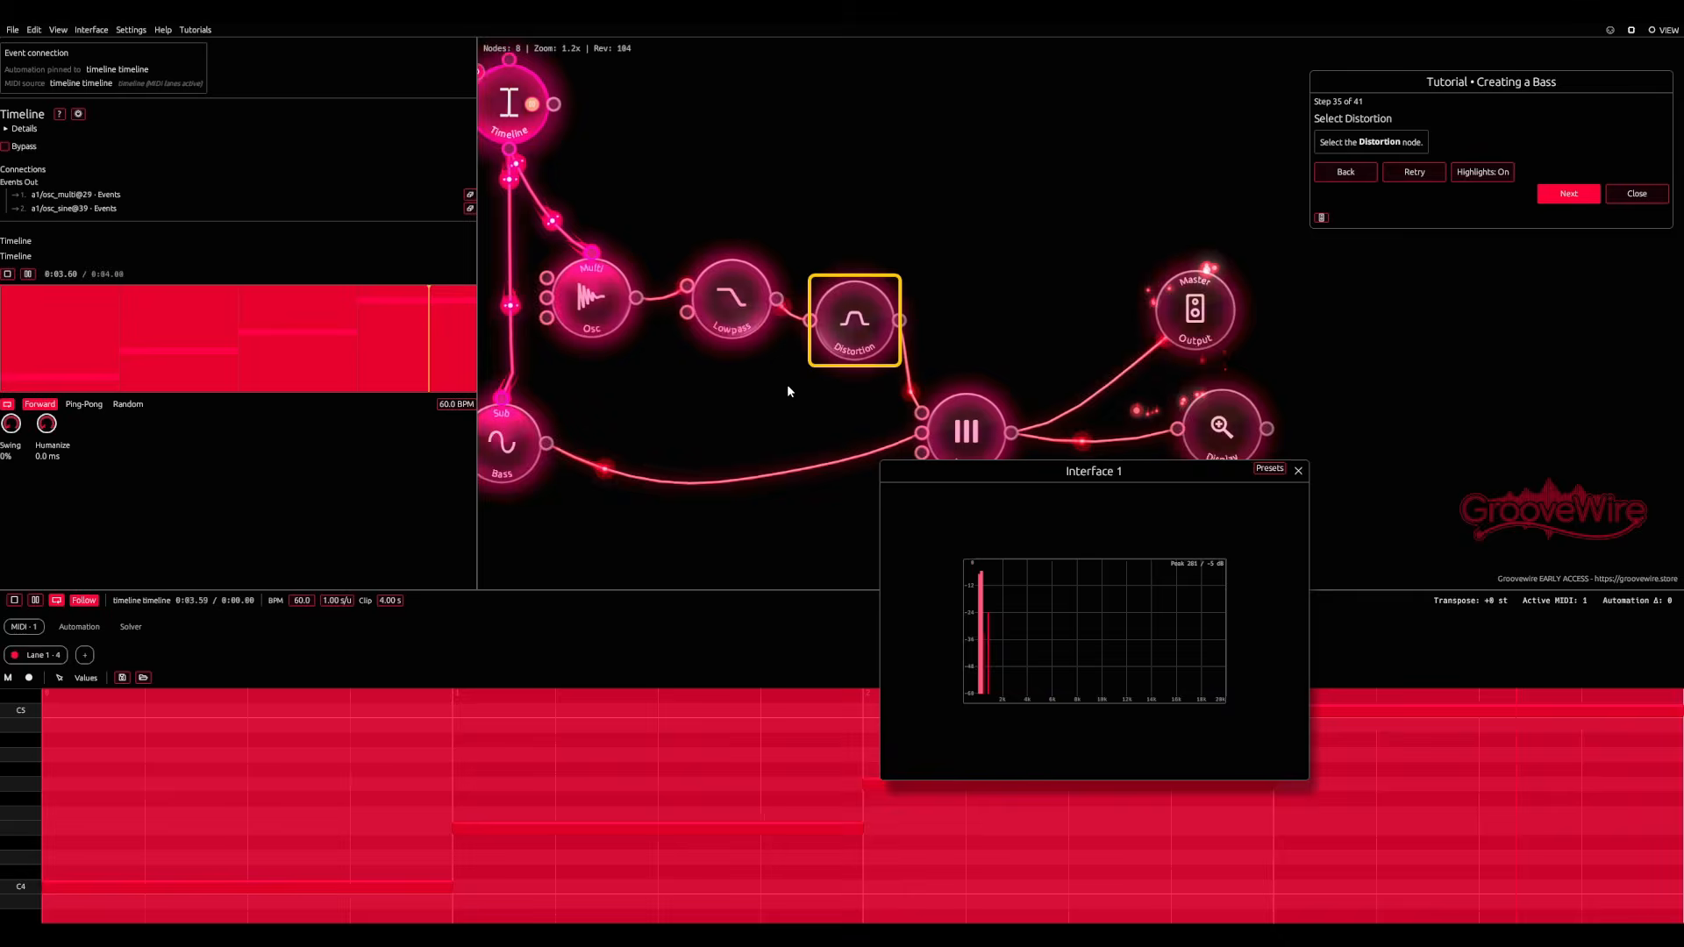
scroll(787, 390, "up", 2)
left_click(862, 317)
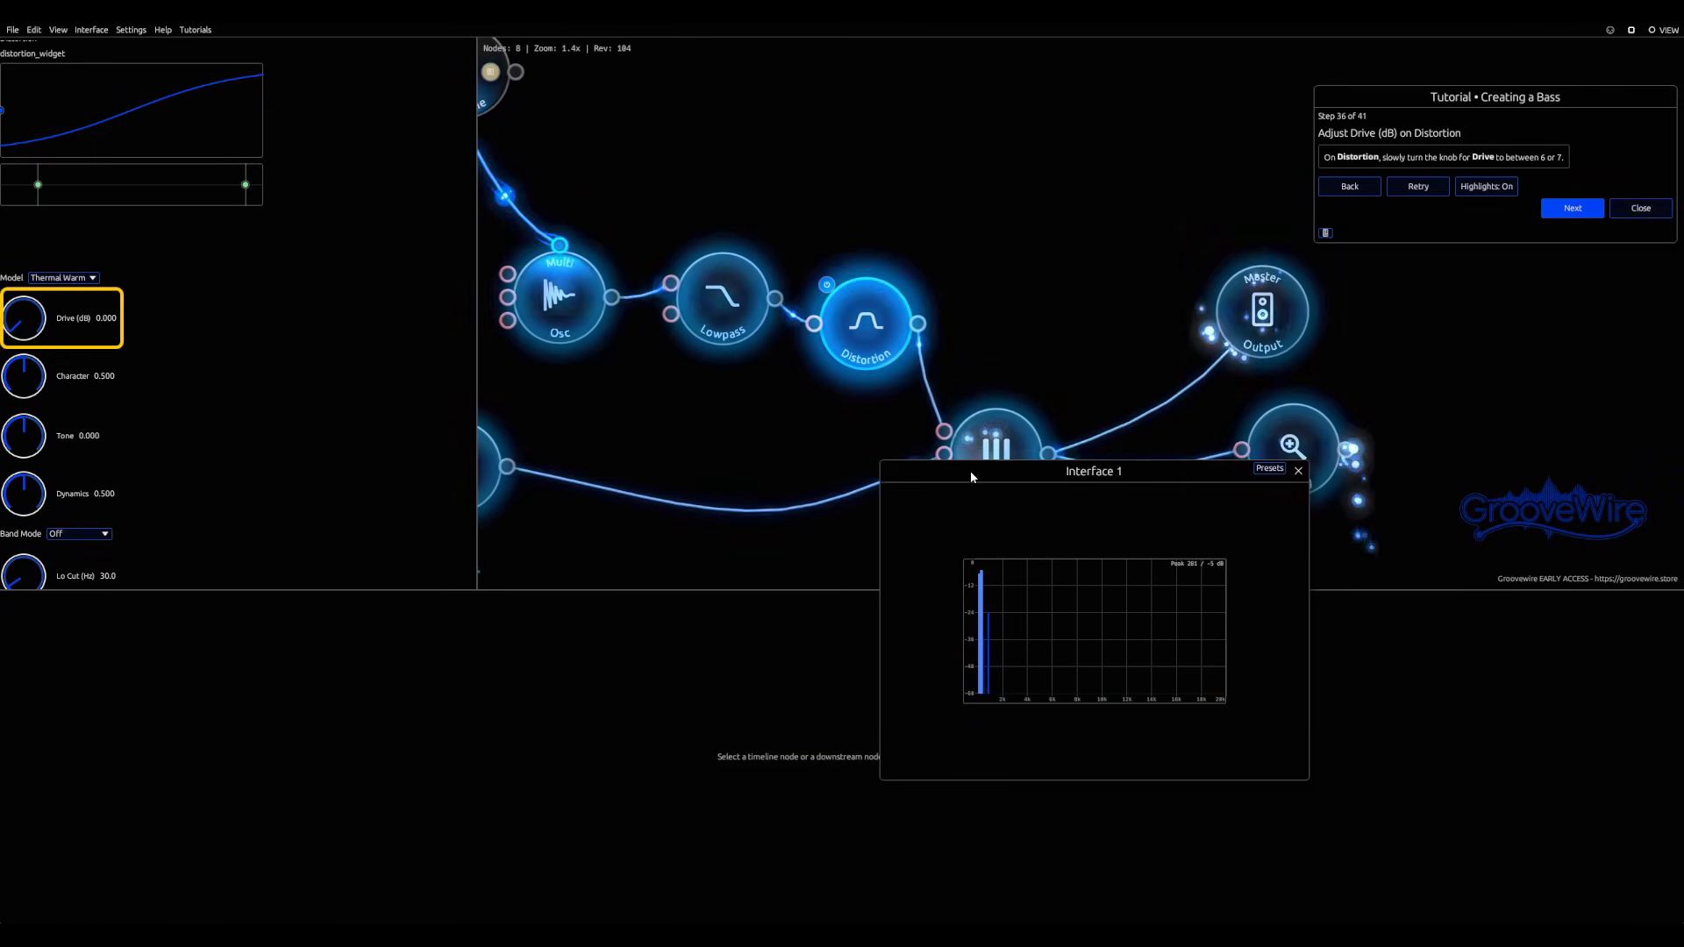
left_click_drag(970, 471, 619, 553)
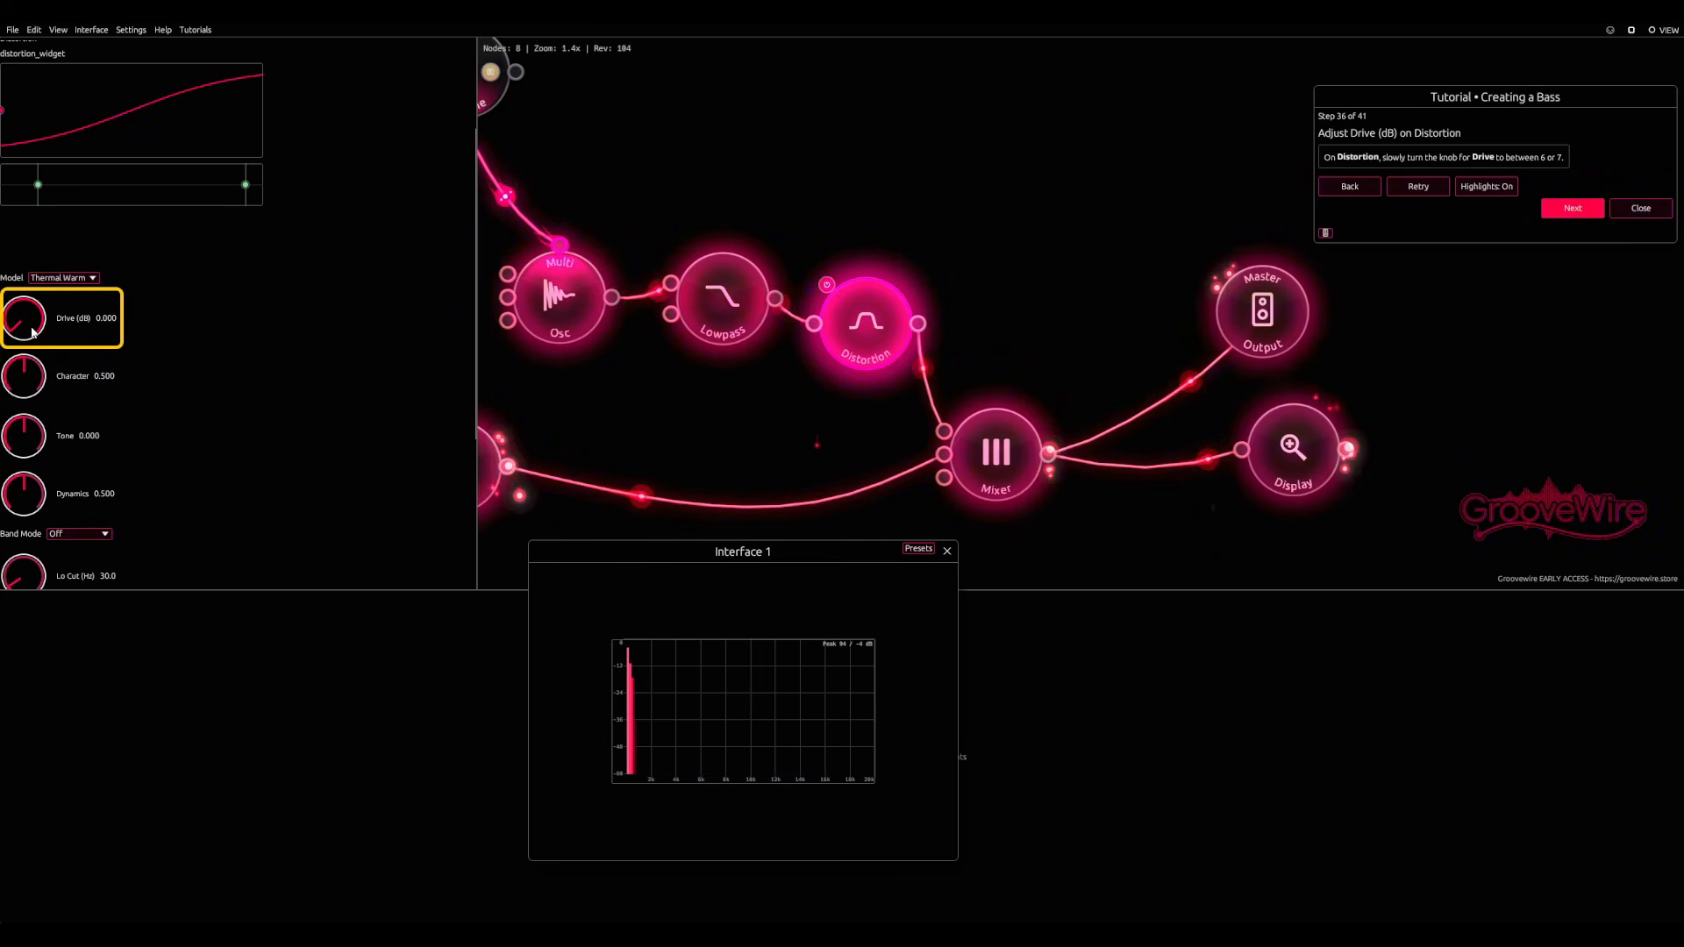
Step: Raise the Distortion node's Drive to about 6.48 dB and lower its Mix to about 0.69
mouse_move(32, 325)
left_mouse_down()
mouse_move(36, 303)
mouse_move(16, 322)
left_mouse_up()
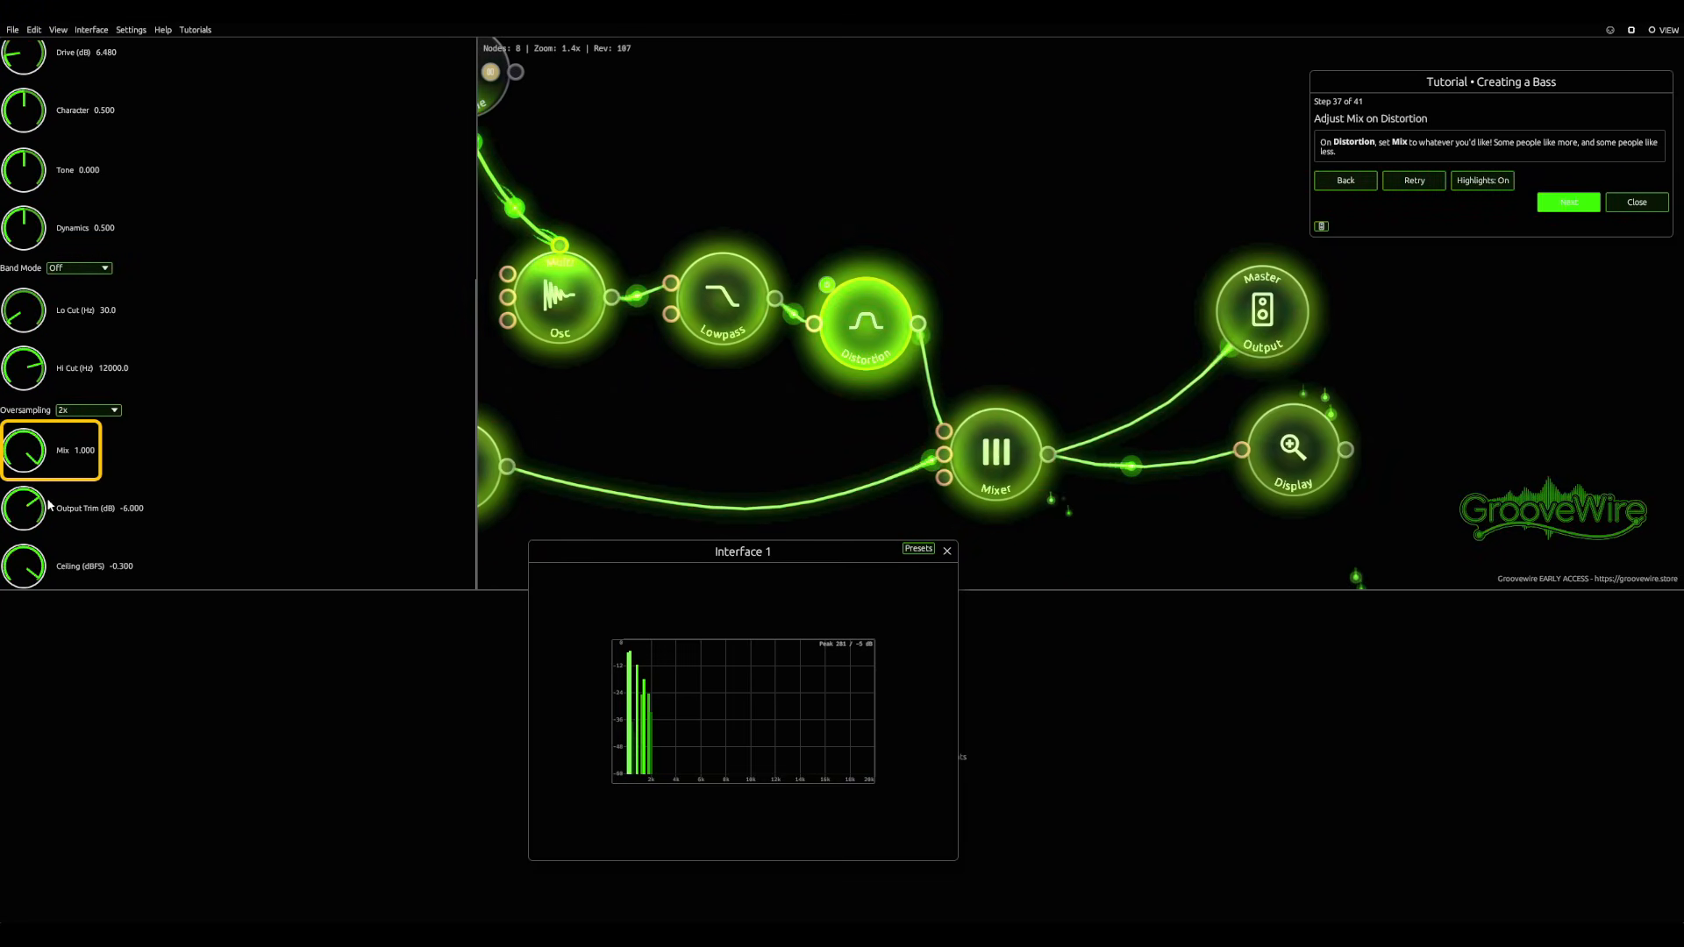
left_click_drag(19, 462, 10, 524)
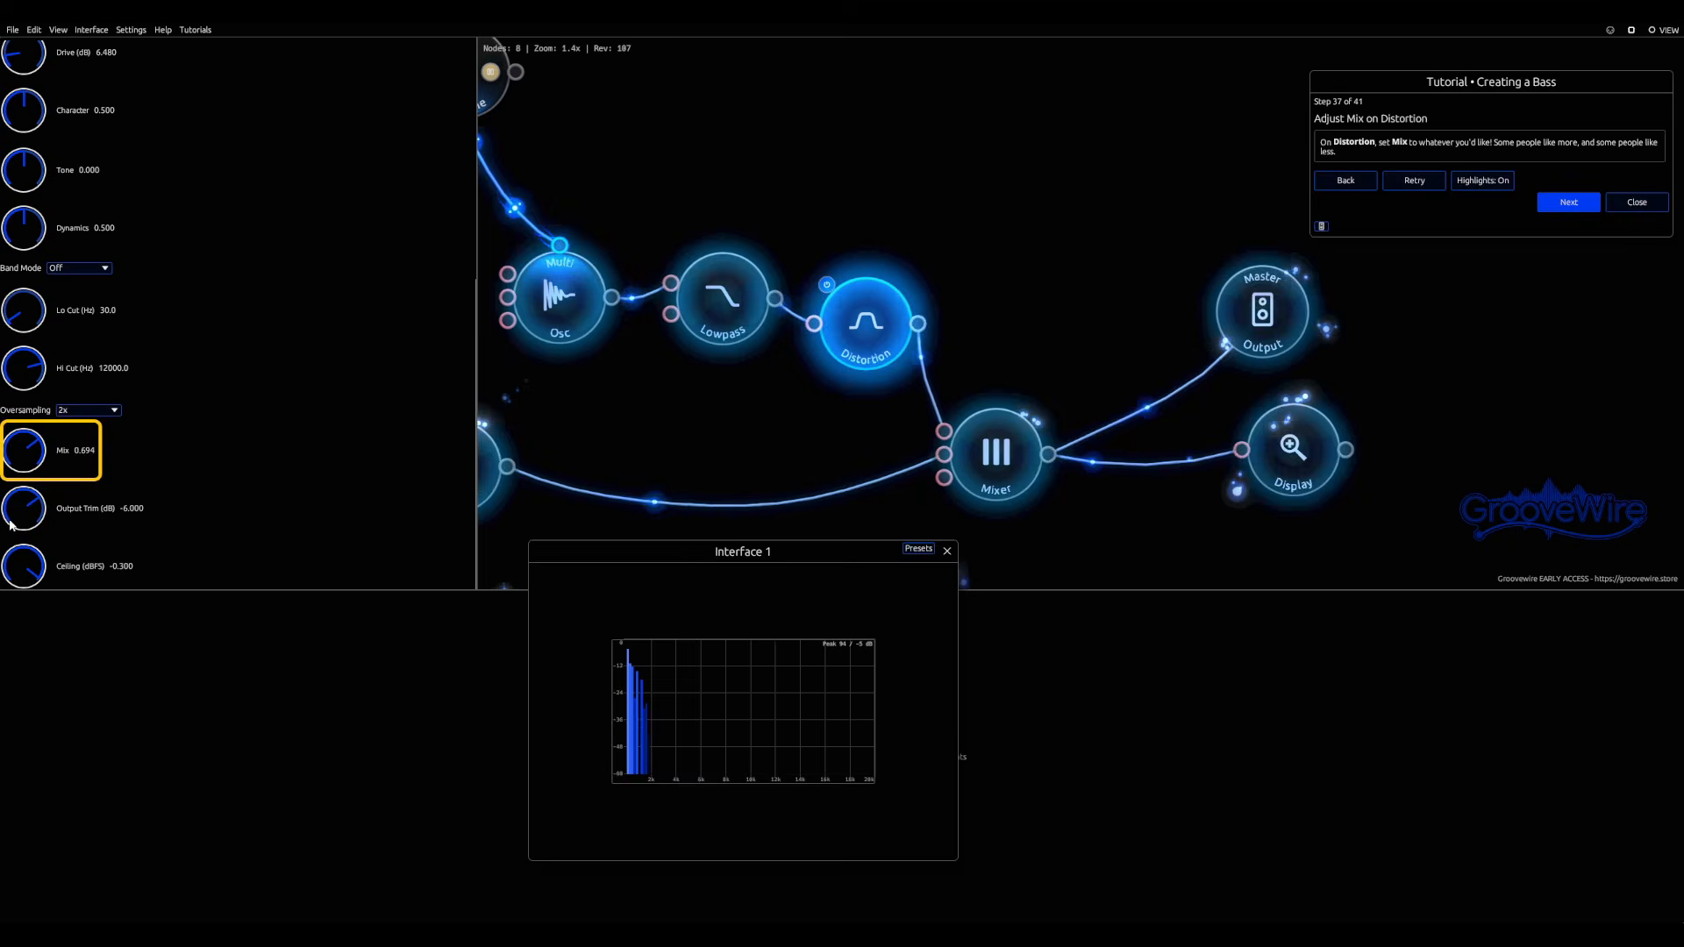
Step: Select the Mixer, advance the tutorial past the input level adjustments, and set the Mixer's output Width to 0.2
left_click(1006, 465)
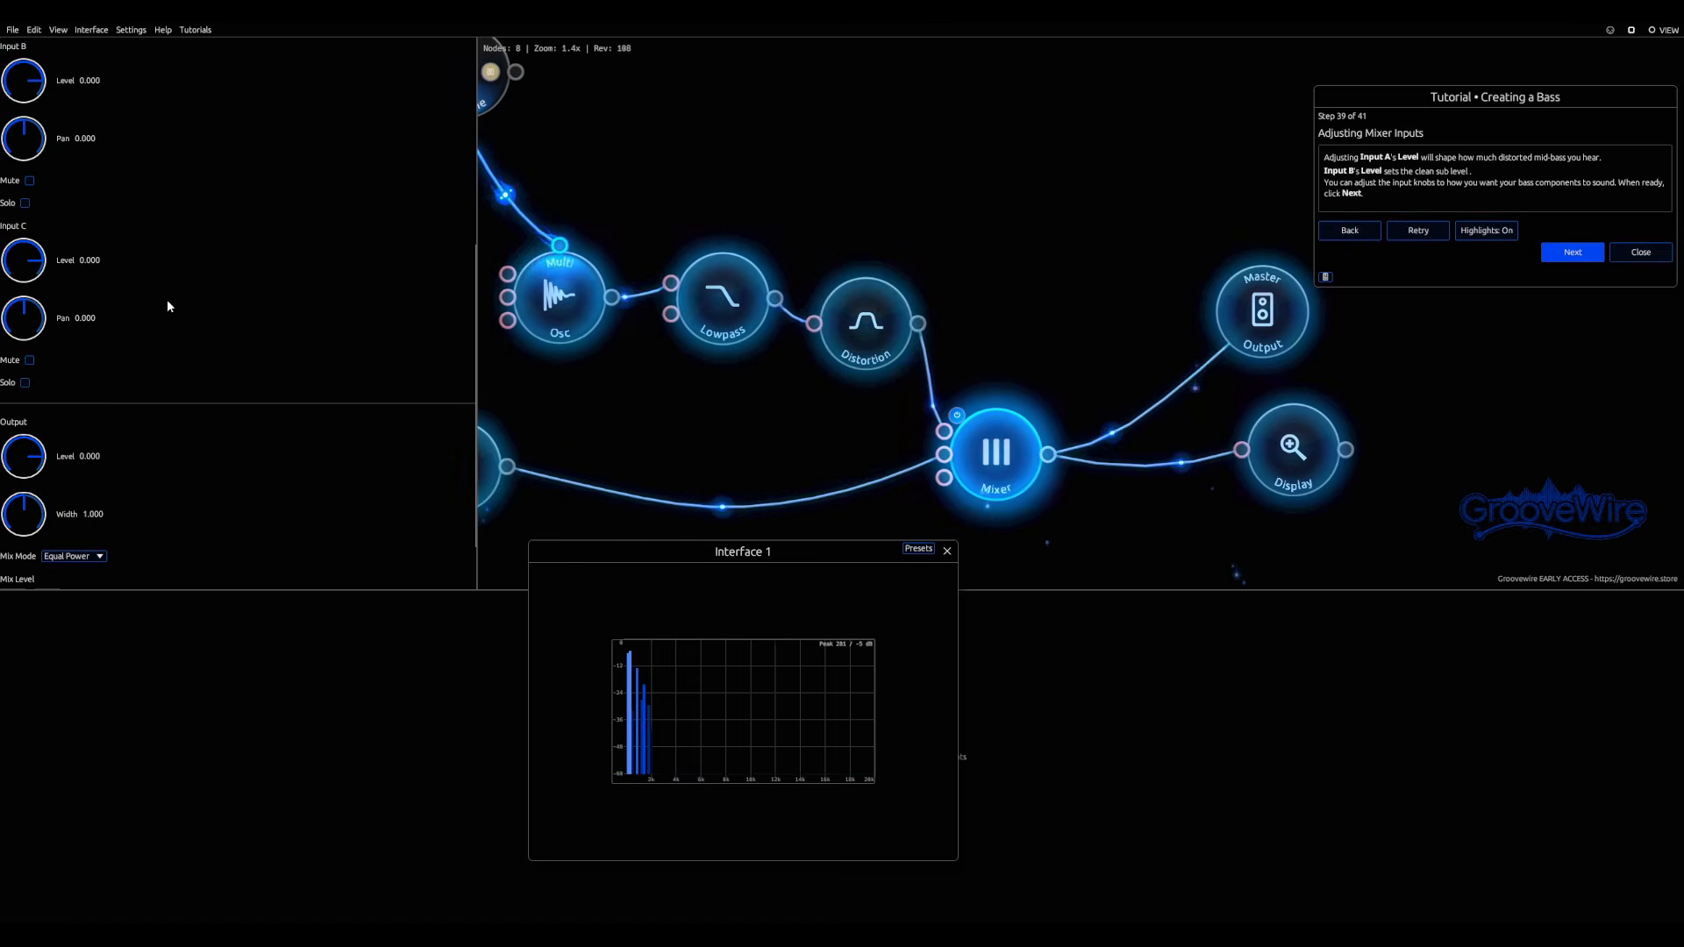
scroll(167, 298, "up", 5)
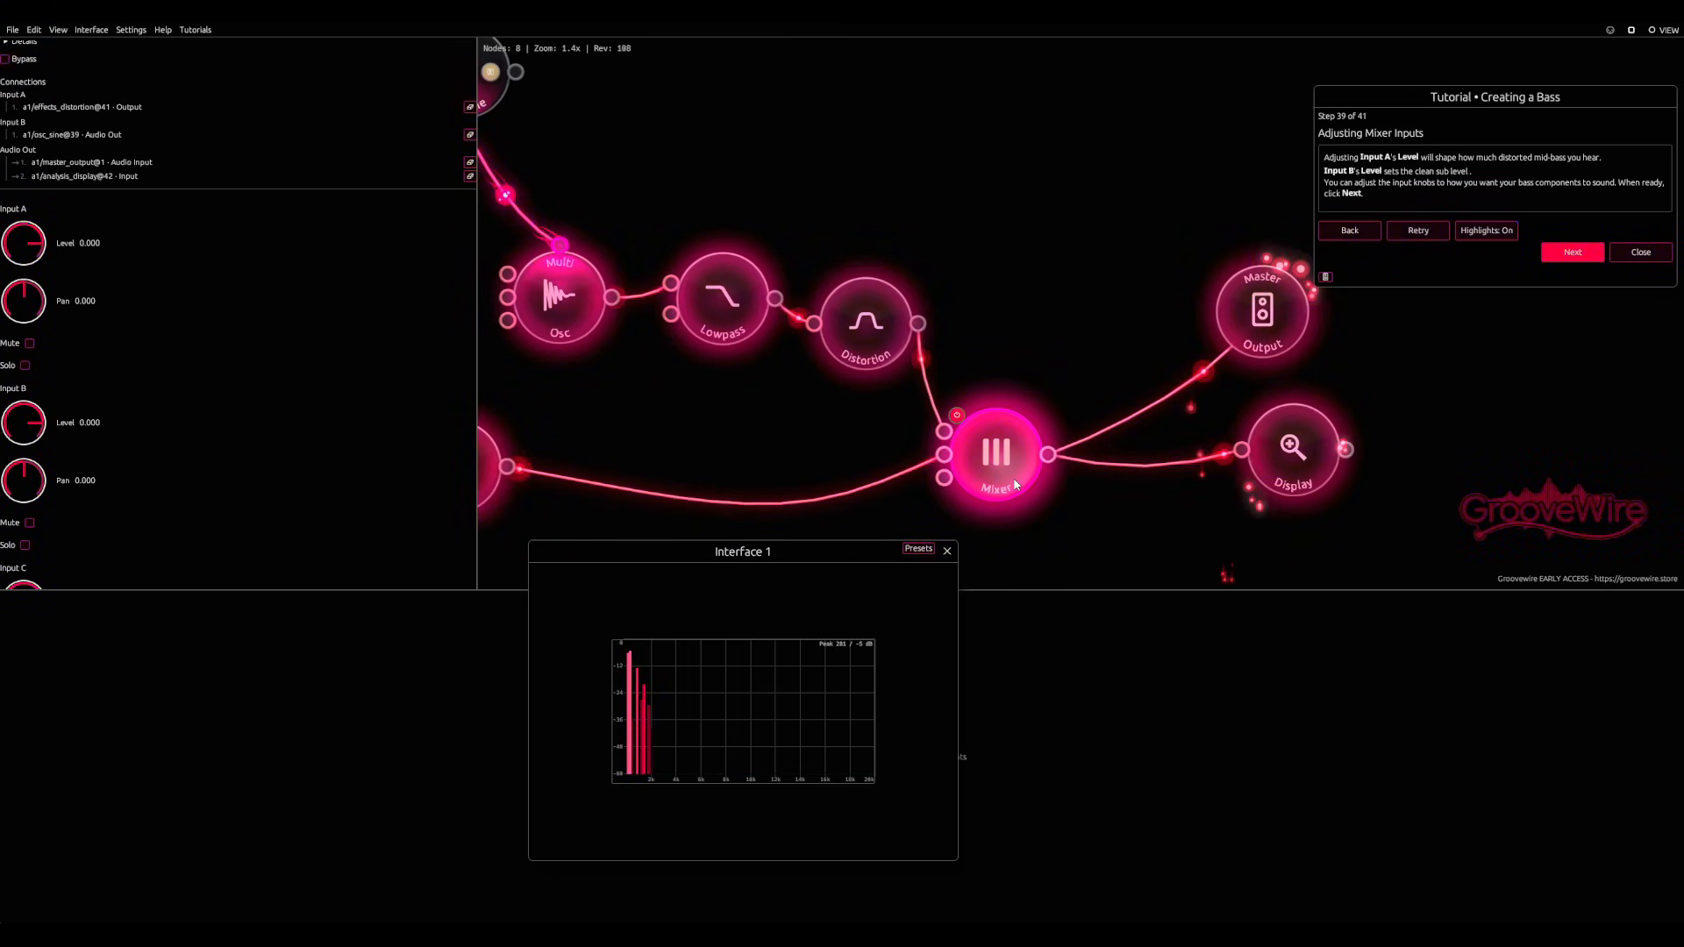
left_click(1573, 253)
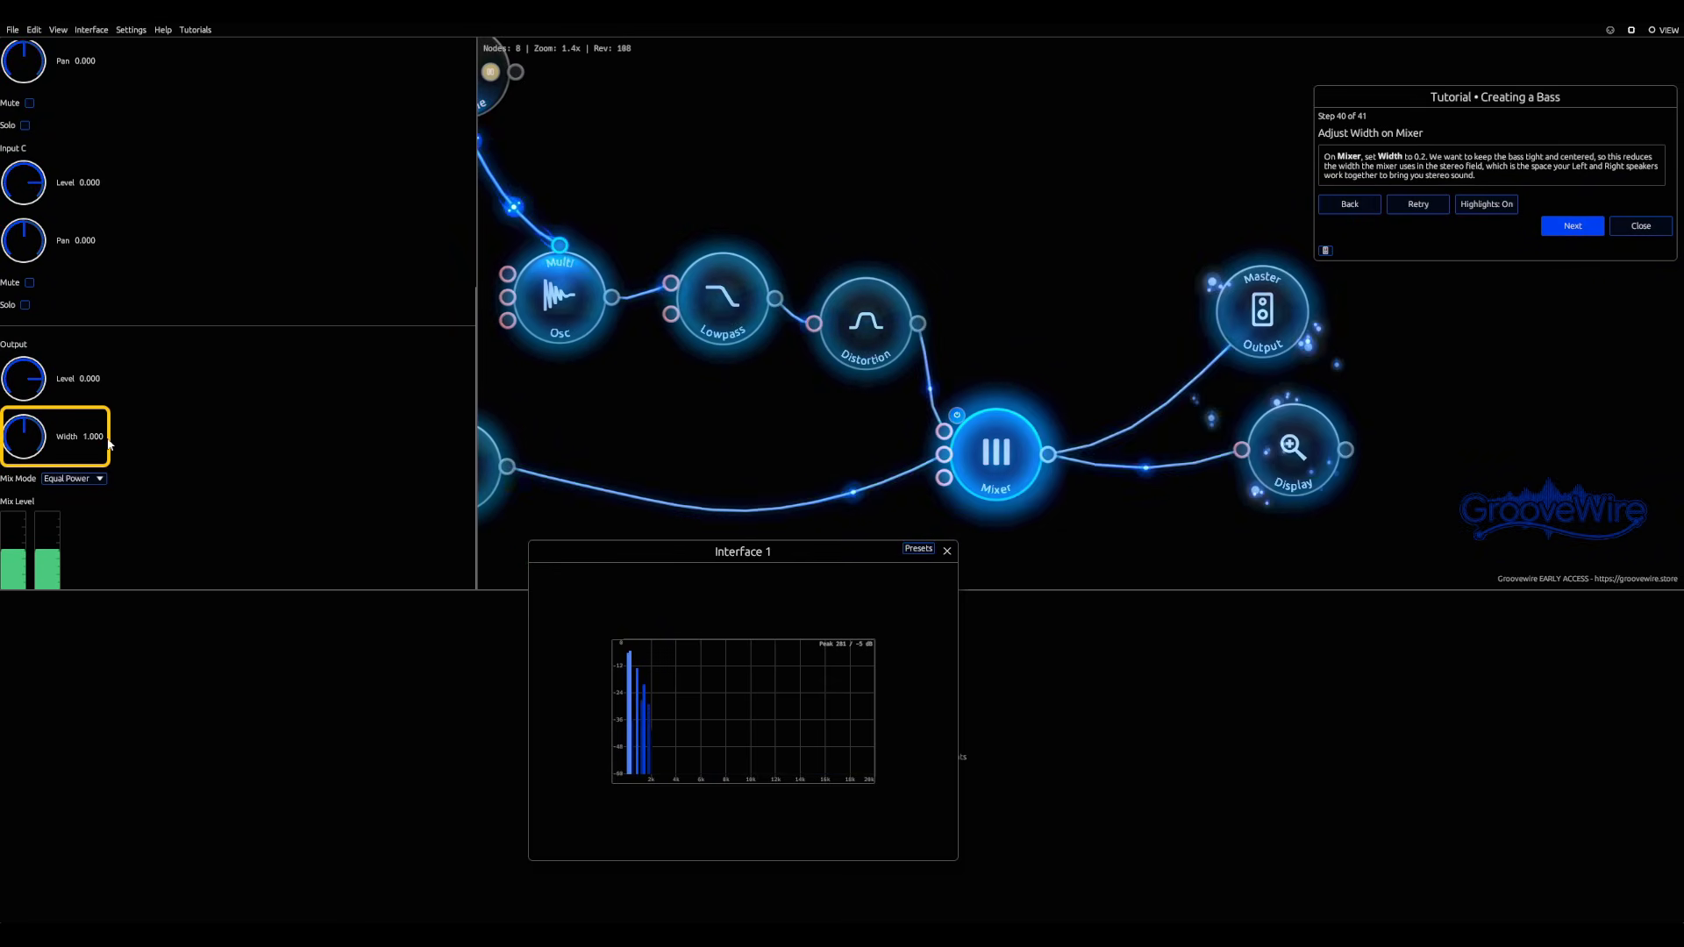
type("0")
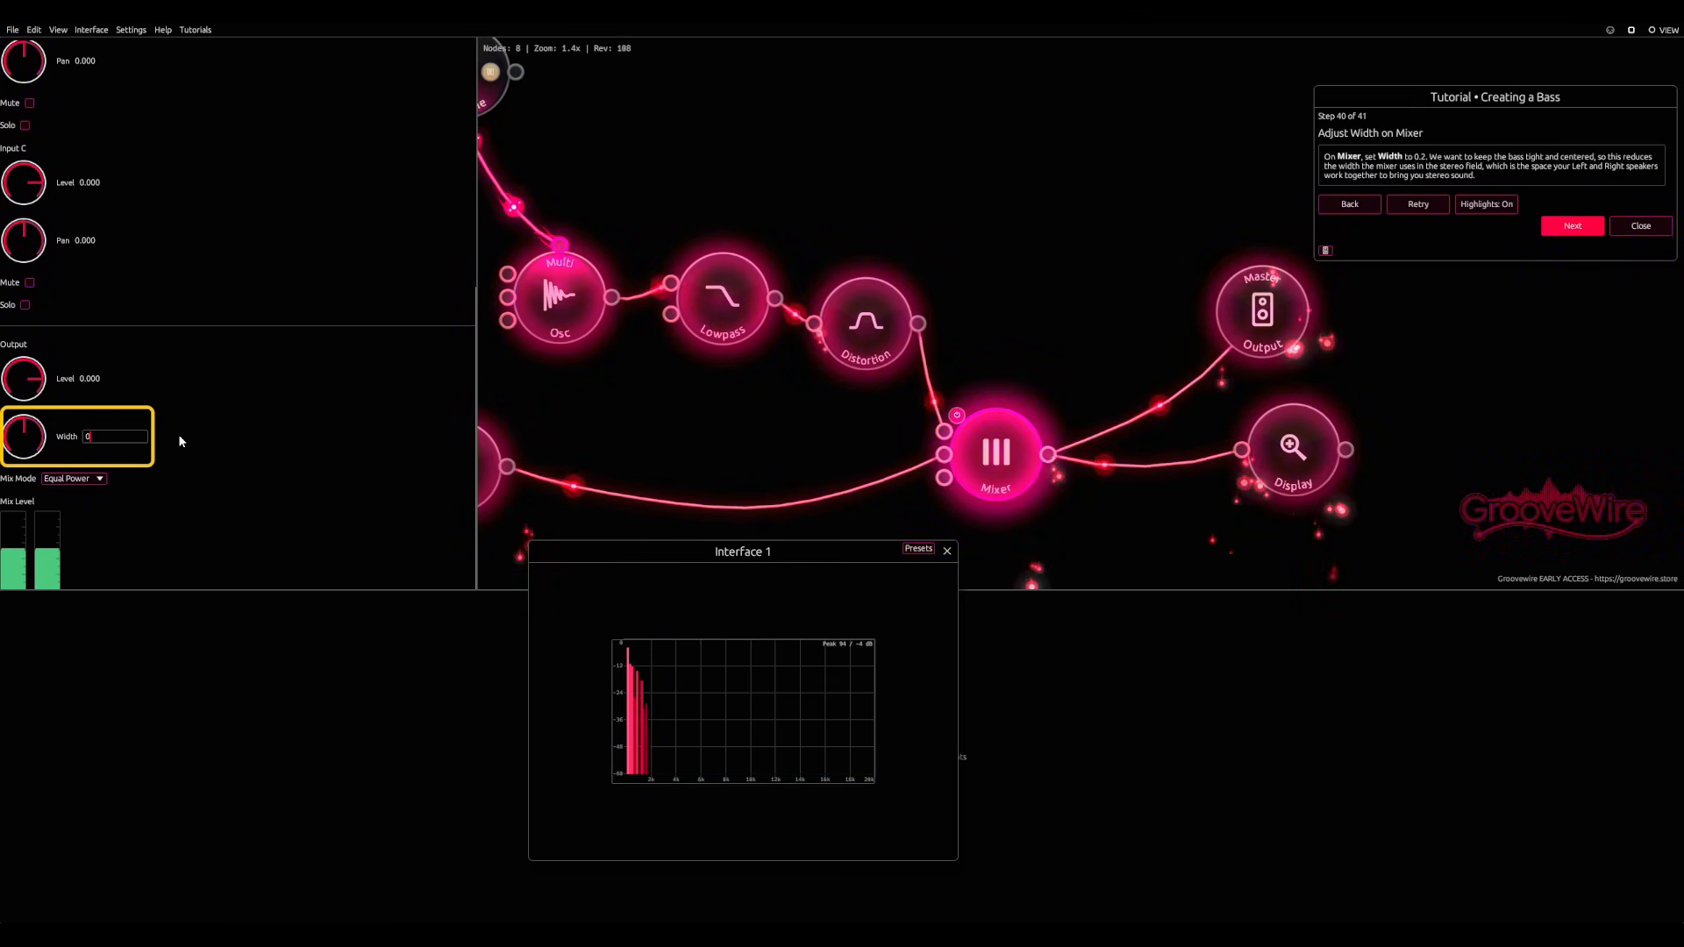
type(".2")
key("Return")
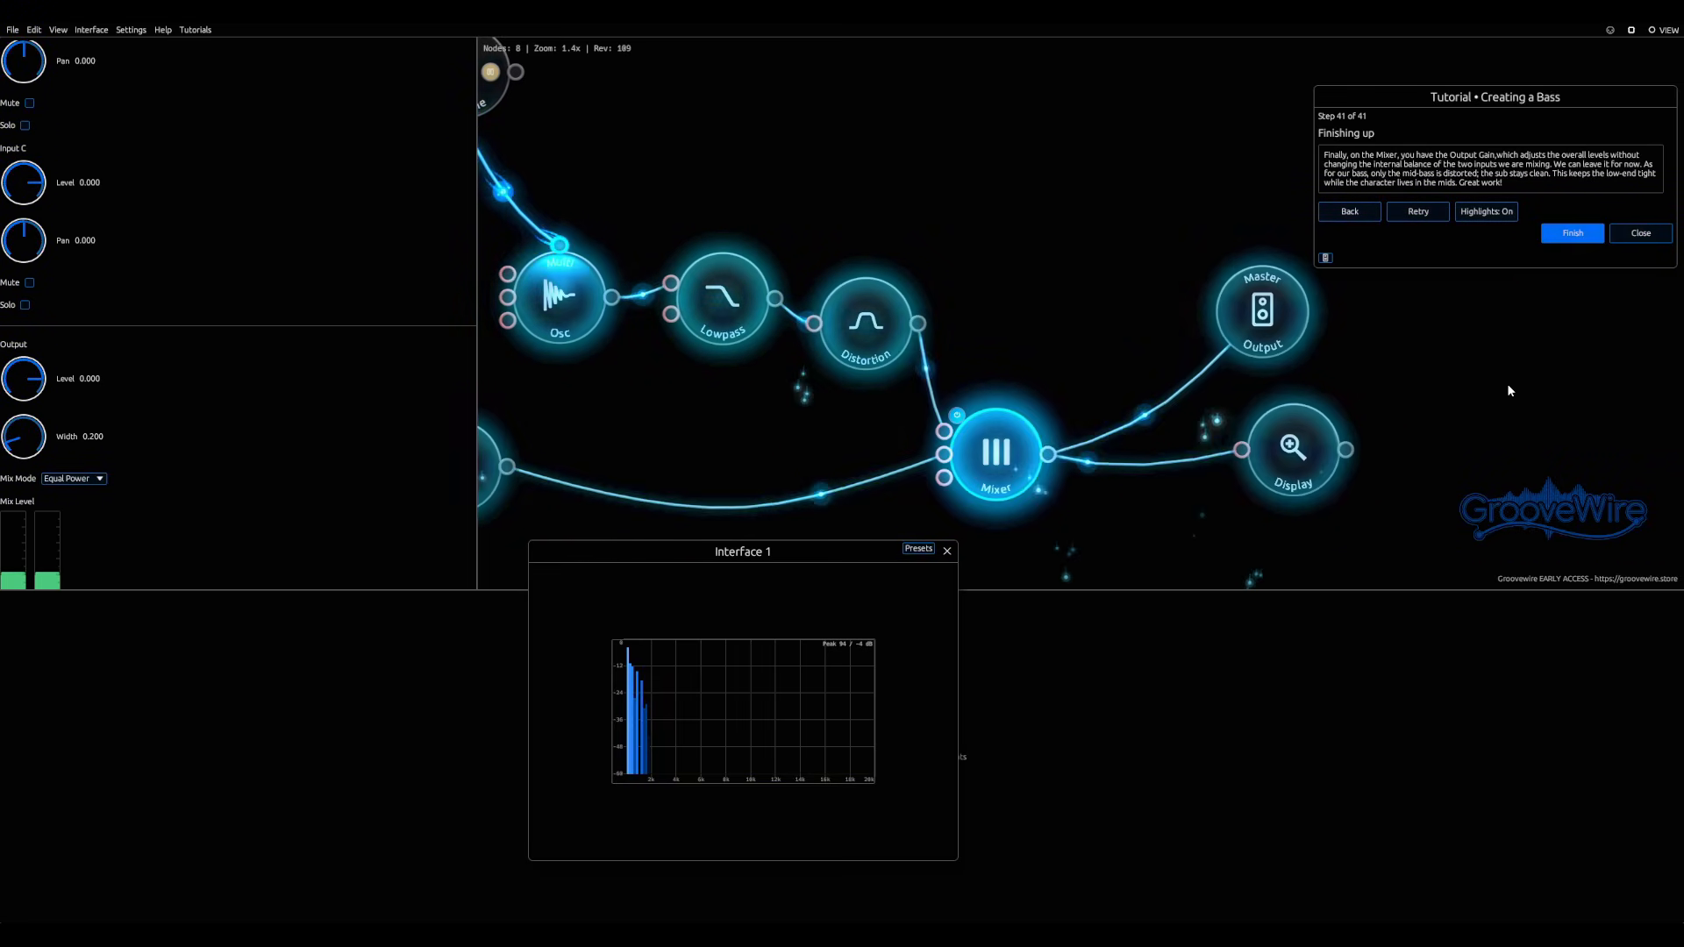
Step: Reshape the Distortion node's curve with its control point to about 22.44 dB Drive and 0.72 Character
left_click(876, 352)
scroll(353, 365, "up", 5)
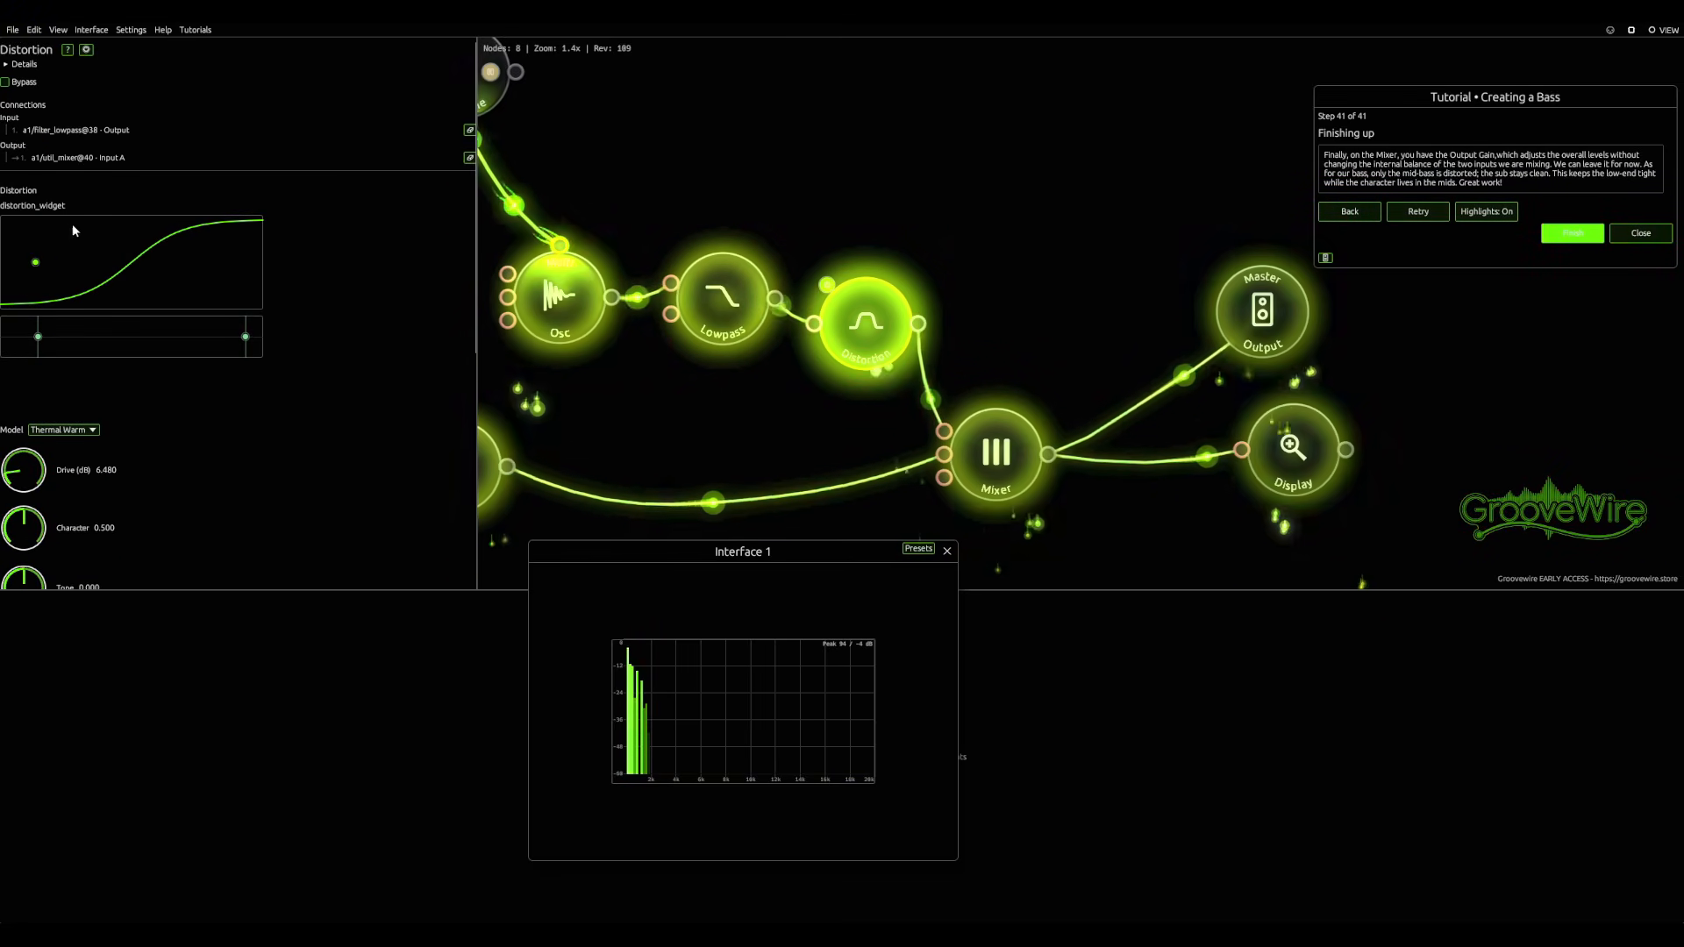
left_click_drag(35, 262, 106, 268)
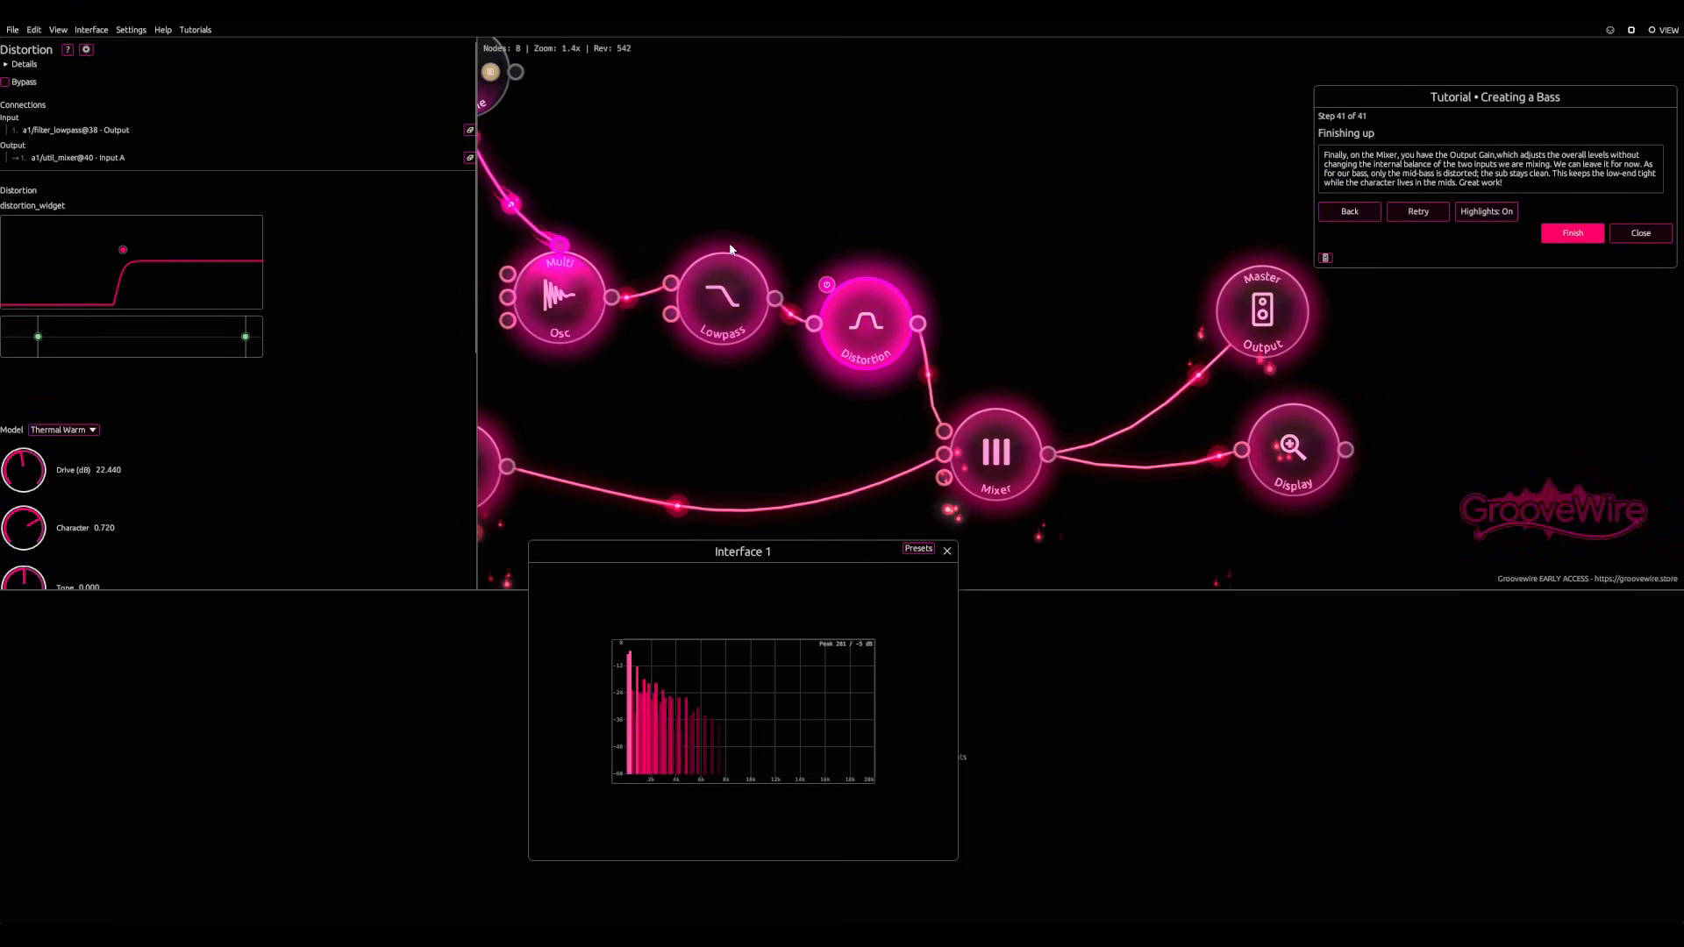